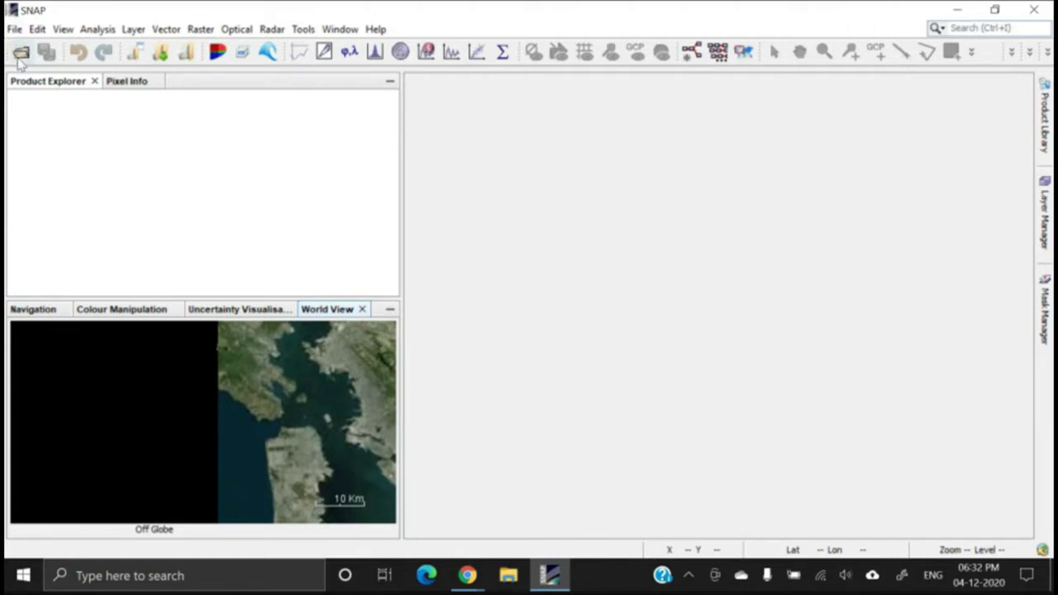
Open the saved session SF_RS2.snap from the RS2 folder.
left_click(15, 30)
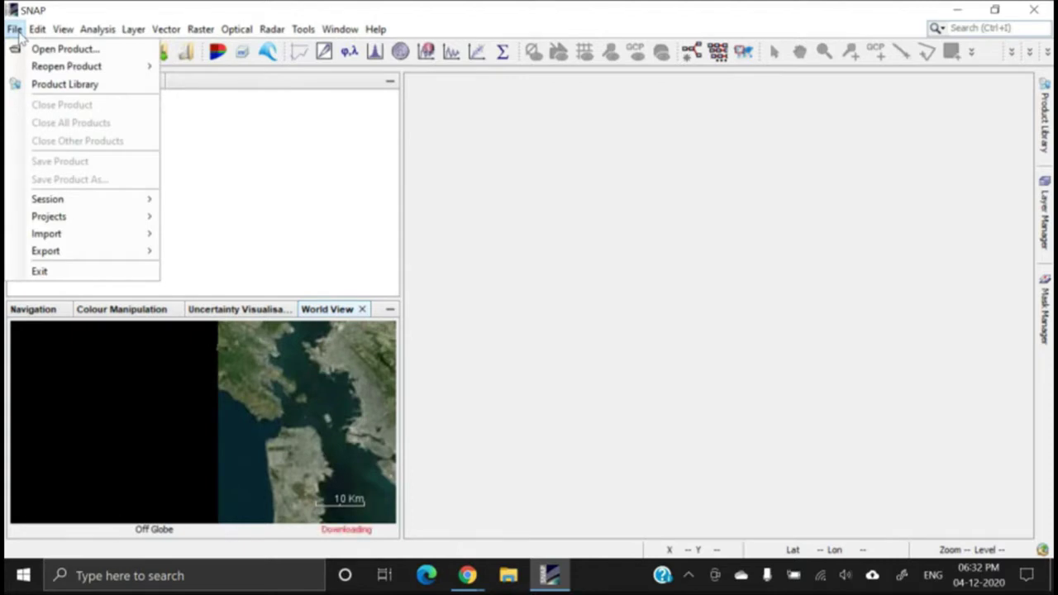
mouse_move(147, 200)
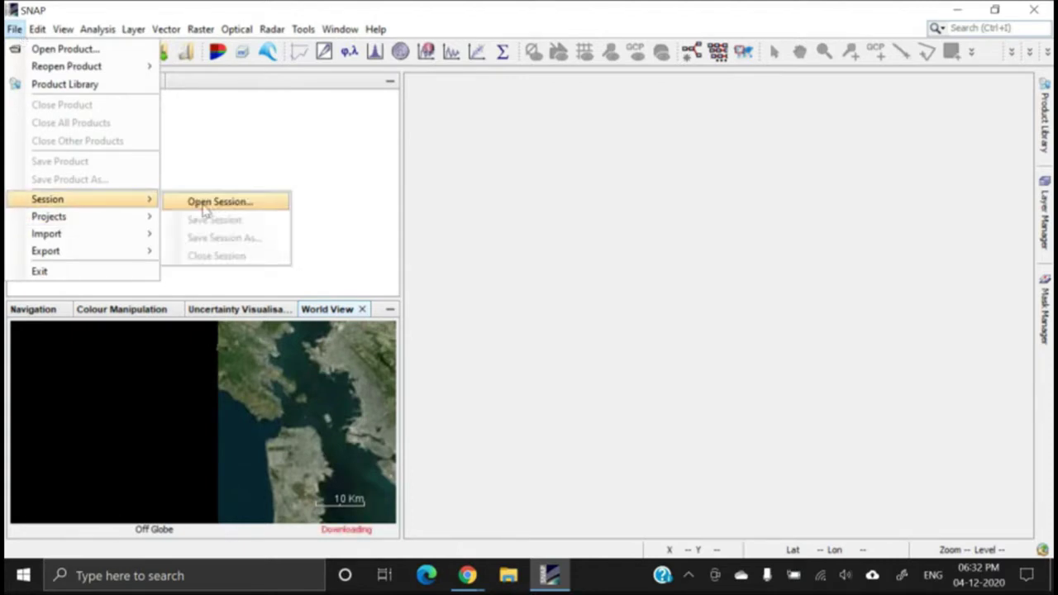
left_click(198, 207)
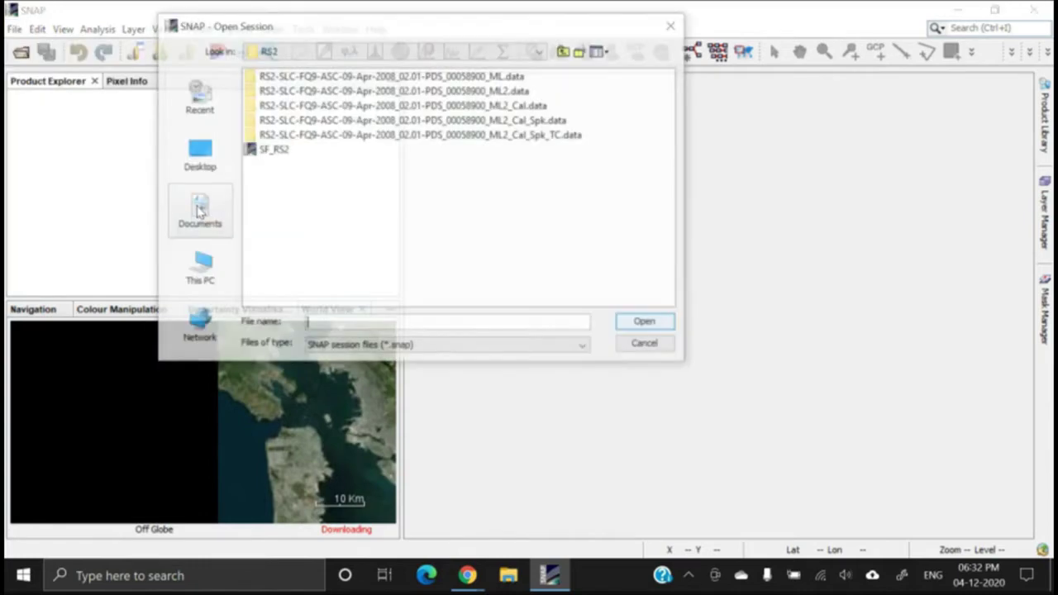
left_click(276, 151)
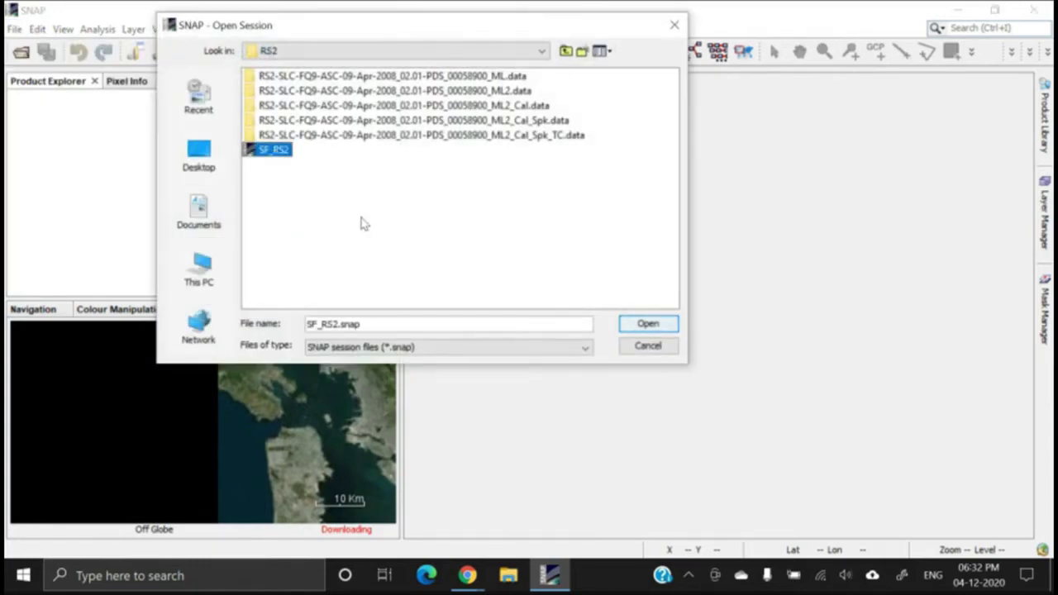
left_click(651, 325)
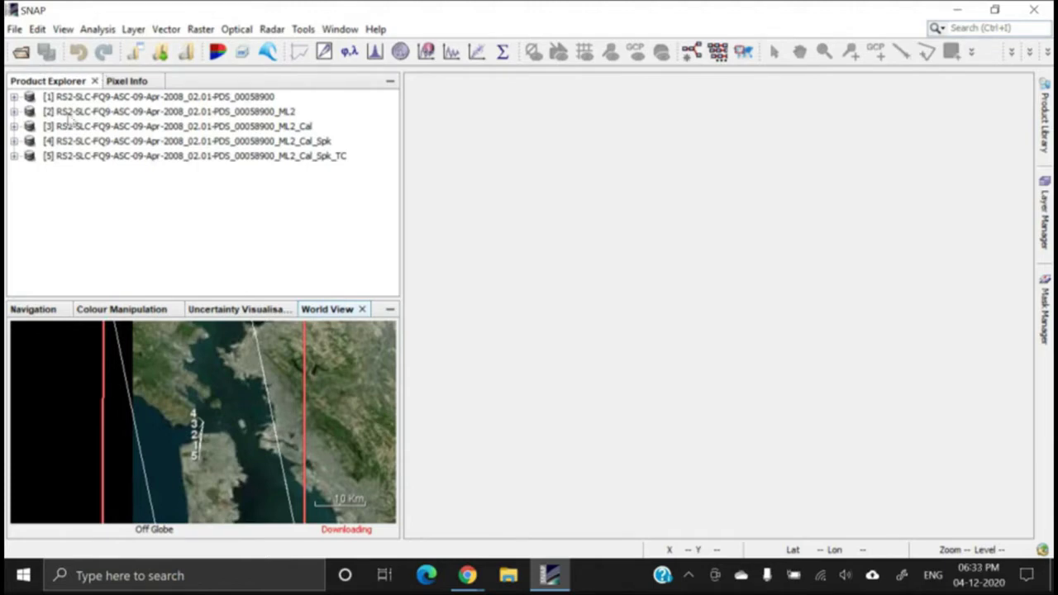
Close all products loaded from the session.
left_click(249, 157)
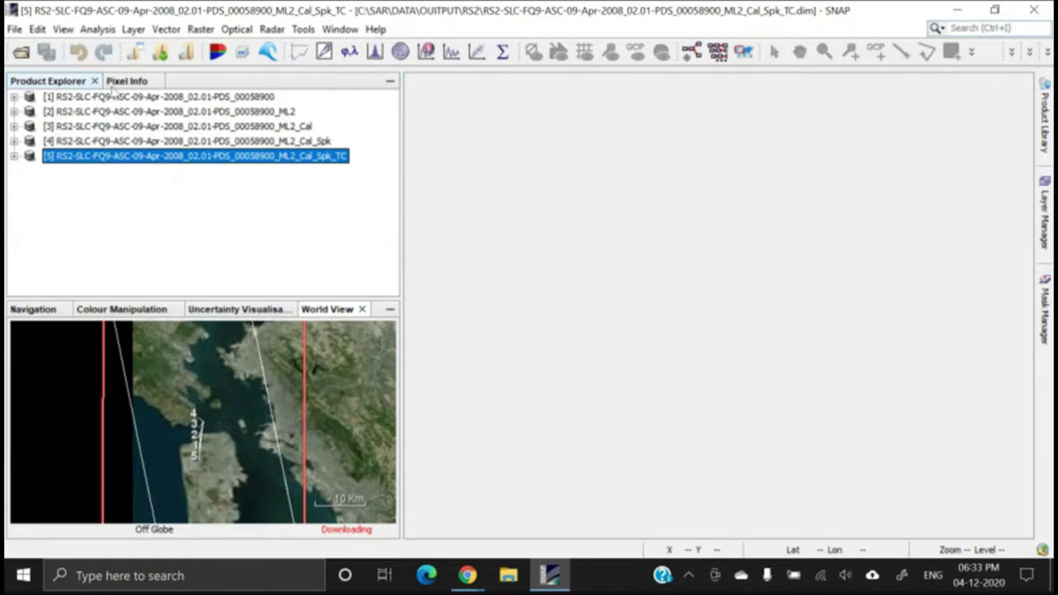
left_click(150, 206)
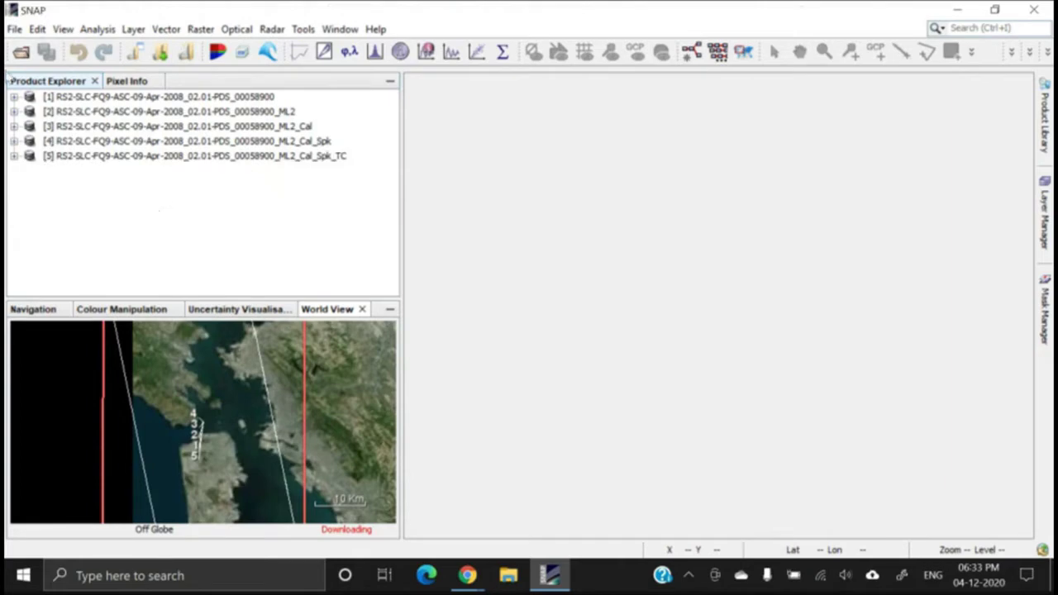
left_click(15, 29)
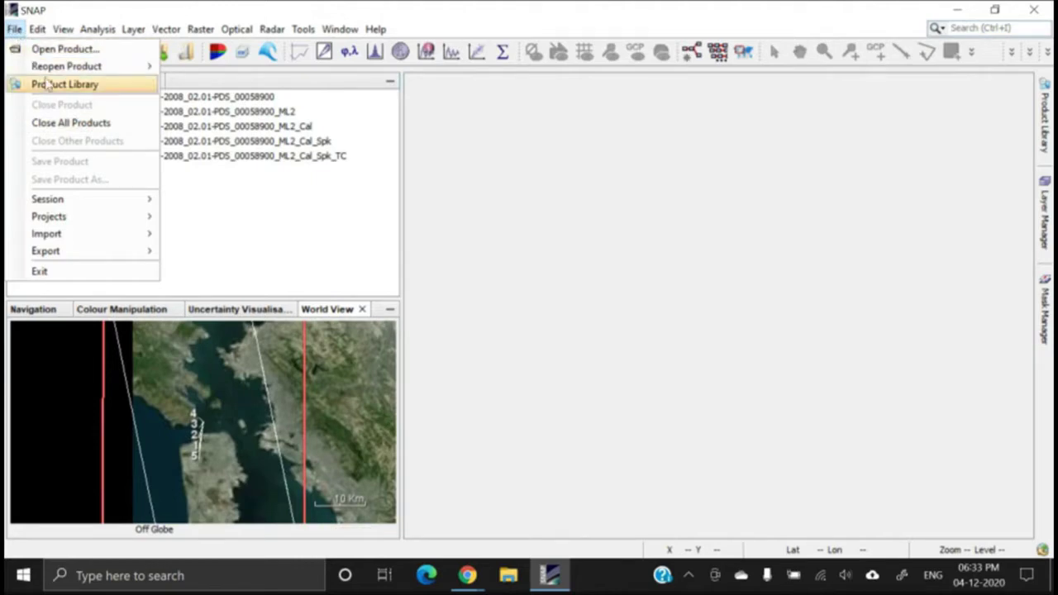
left_click(65, 129)
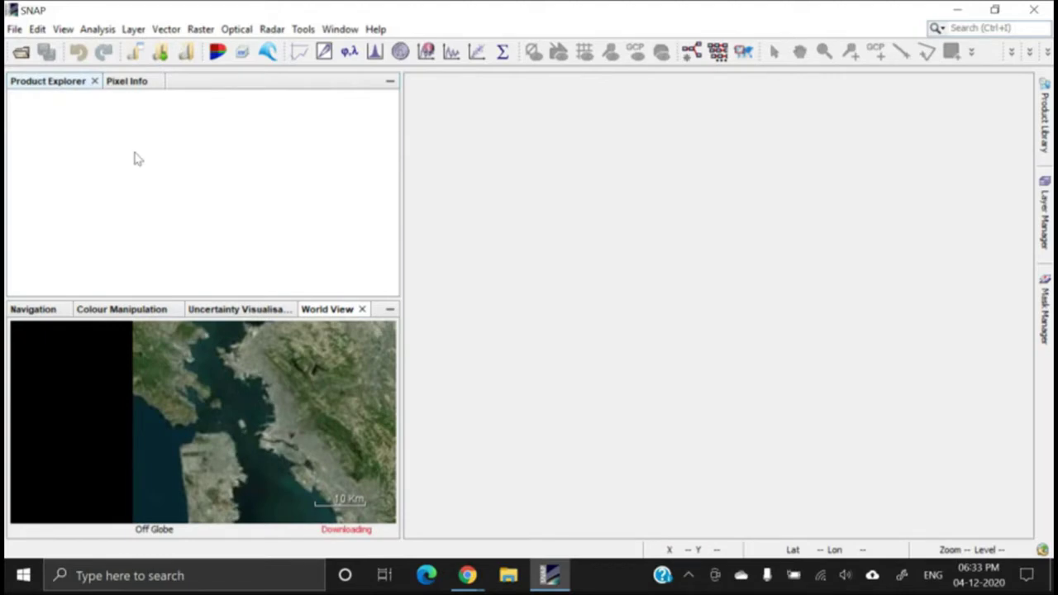
left_click(15, 30)
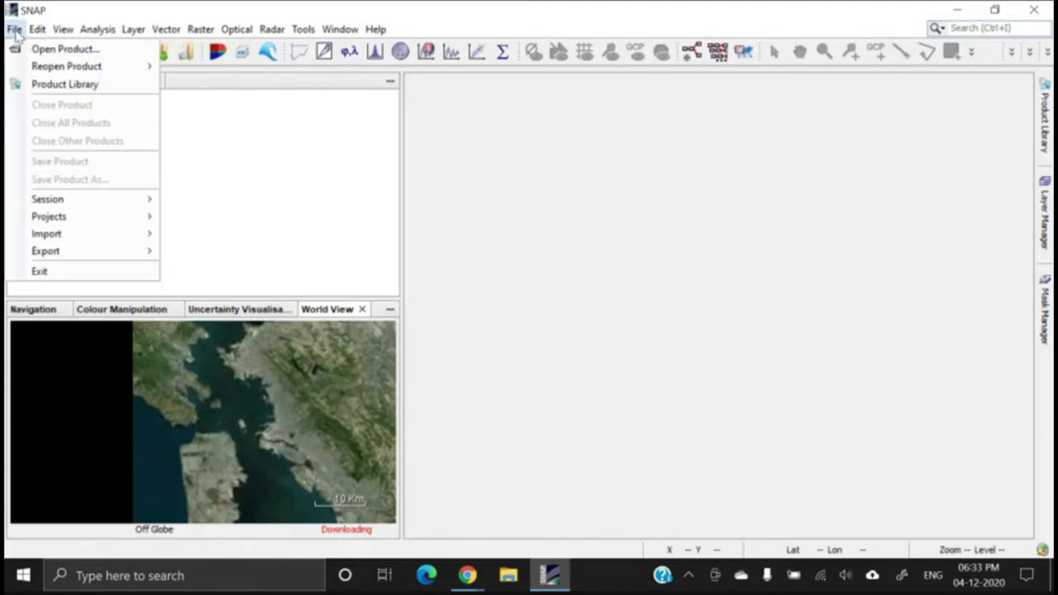
mouse_move(43, 204)
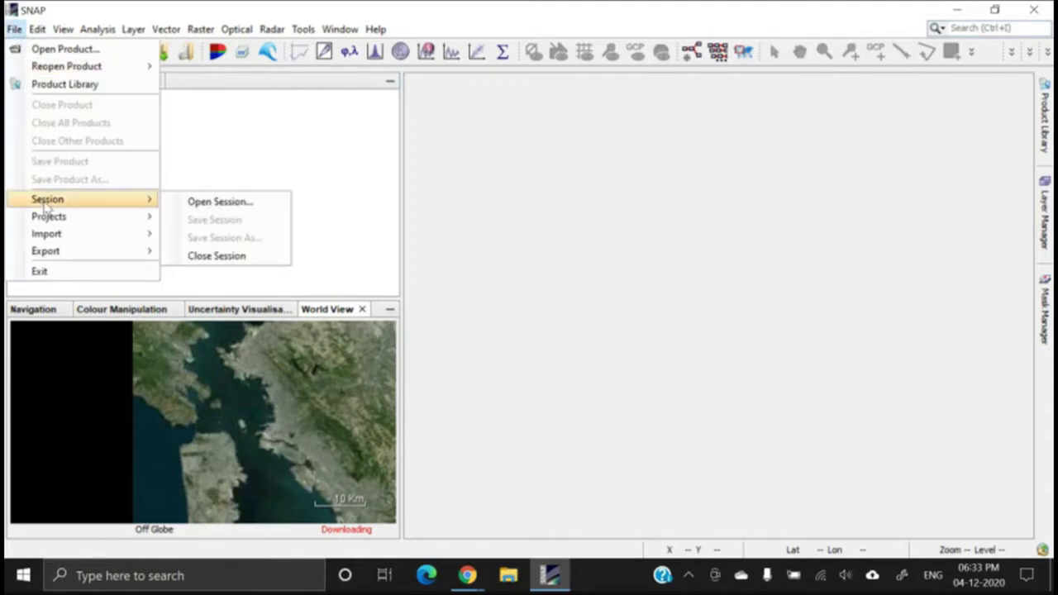
mouse_move(63, 236)
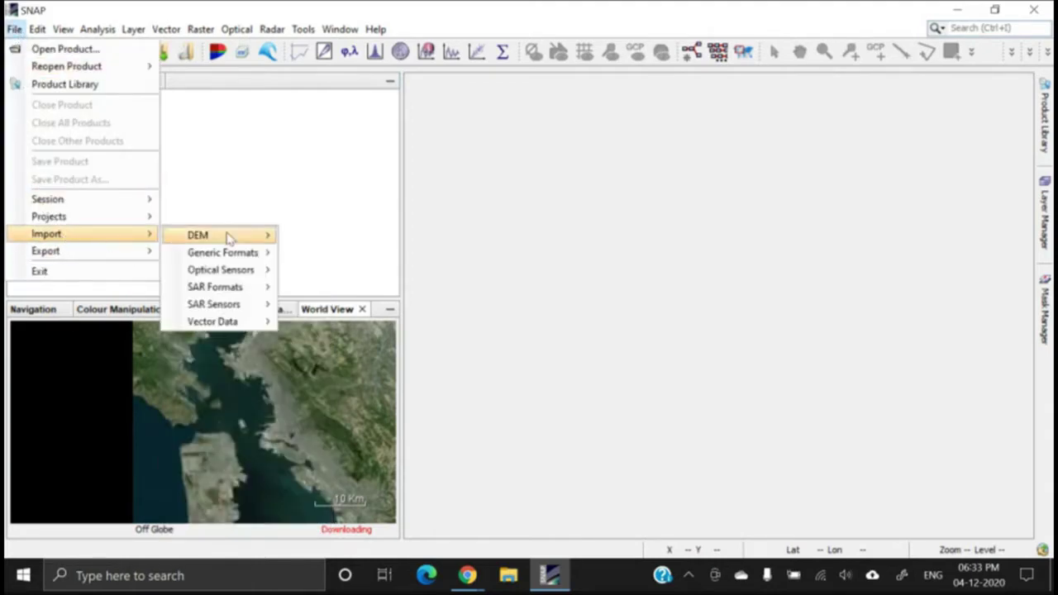
mouse_move(249, 308)
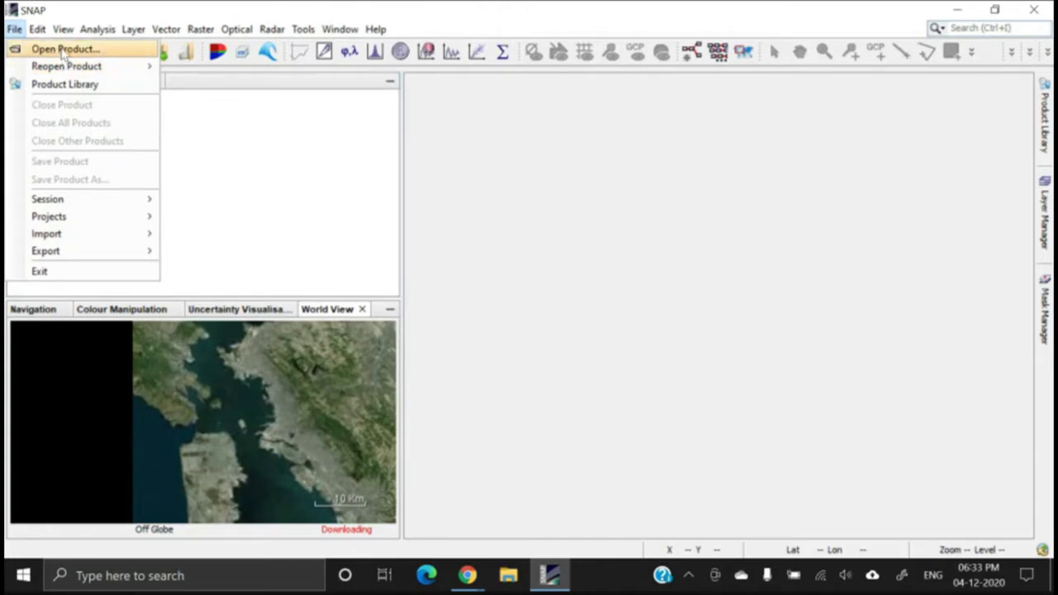
left_click(304, 173)
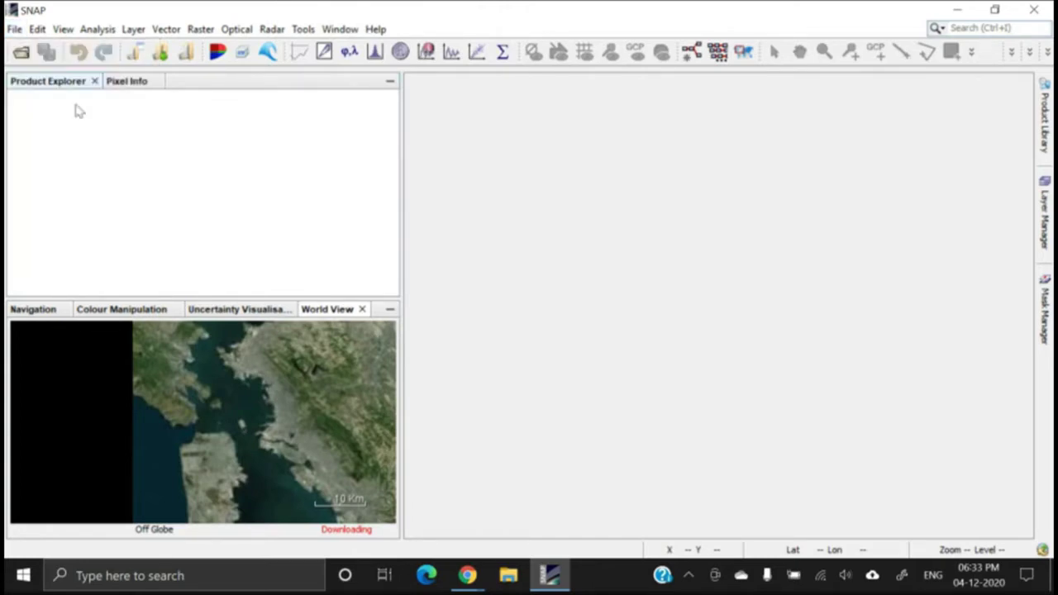
Import the RADARSAT-2 SAR product from product.xml in the nested SAN_FRANCISCO_RS2 folder under DATA.
left_click(15, 30)
mouse_move(108, 250)
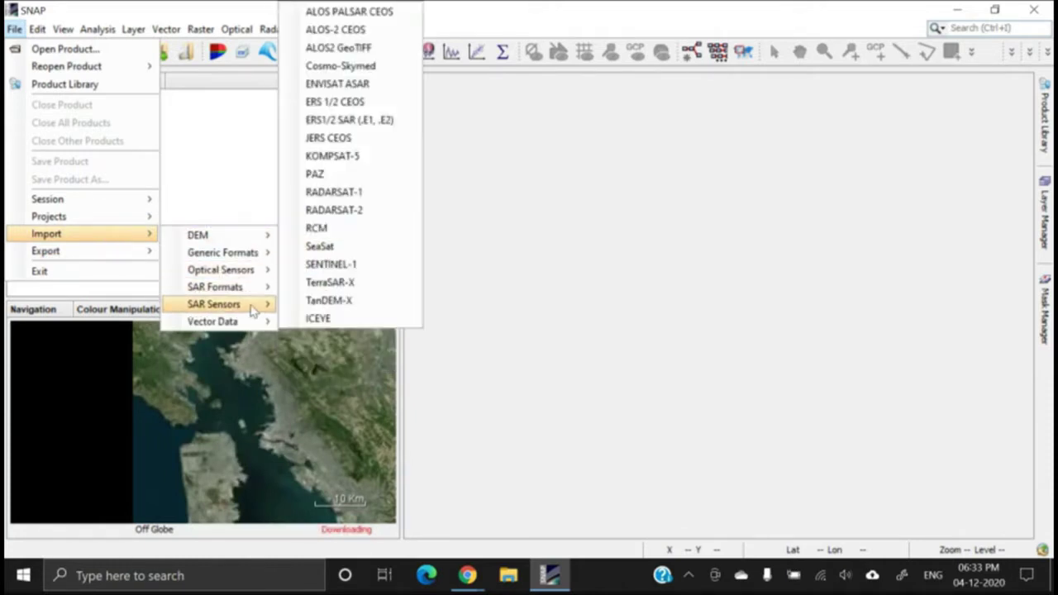
left_click(347, 212)
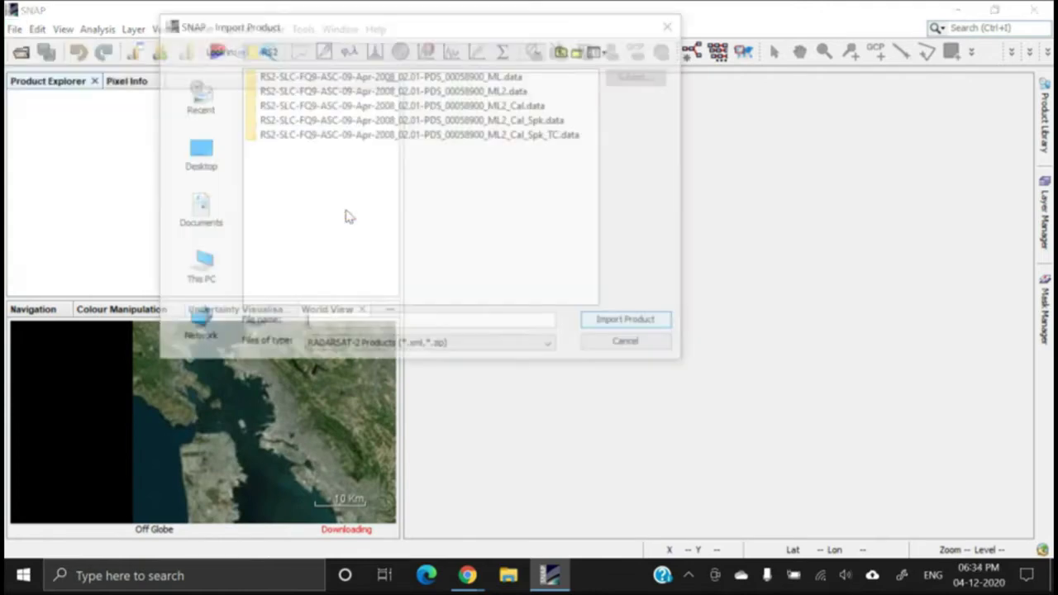
left_click(565, 51)
left_click(566, 51)
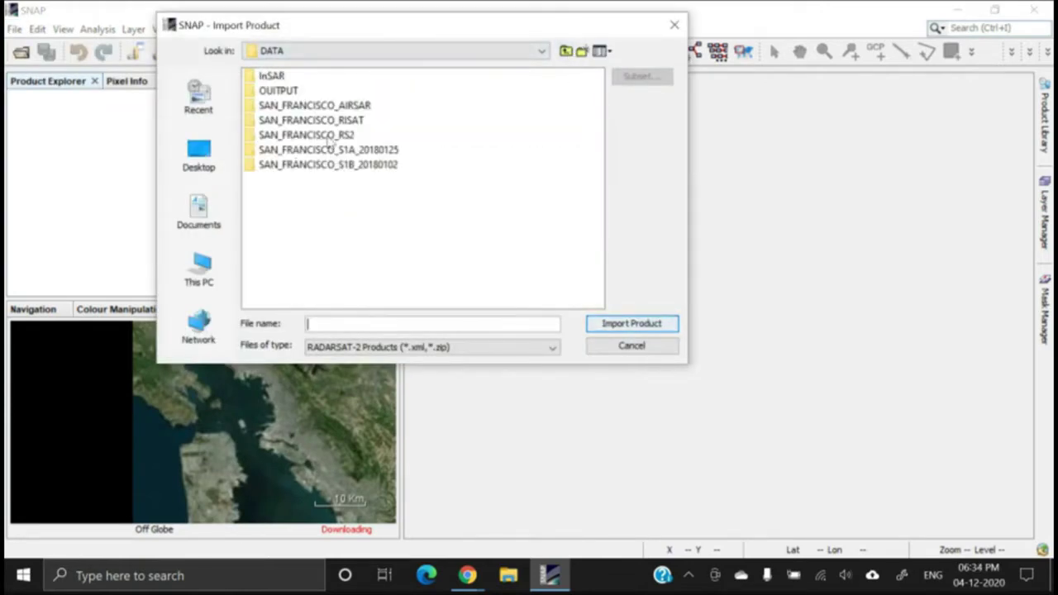
left_click(322, 138)
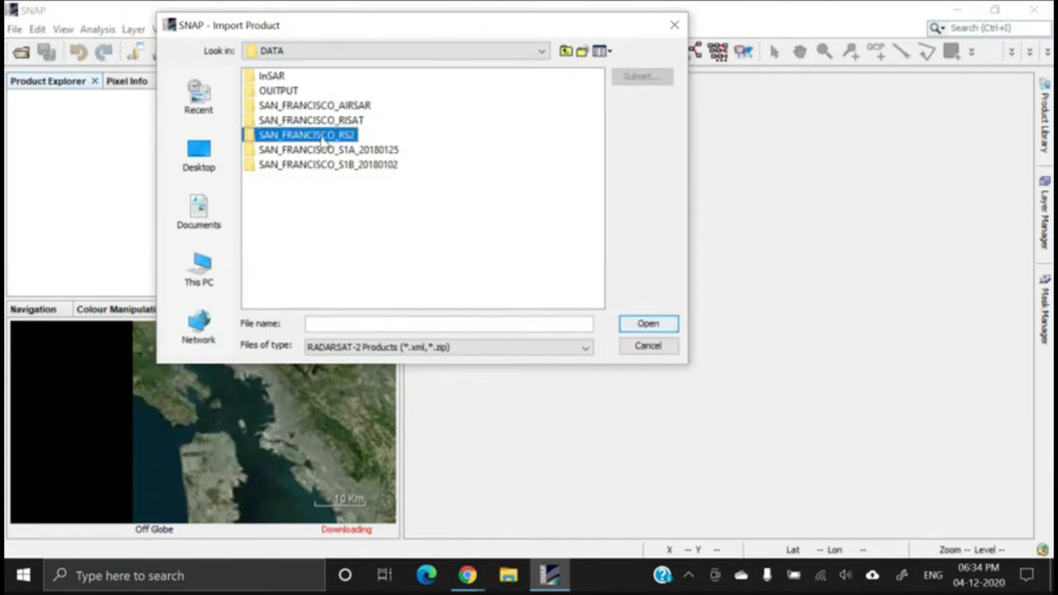
double_click(323, 137)
double_click(302, 79)
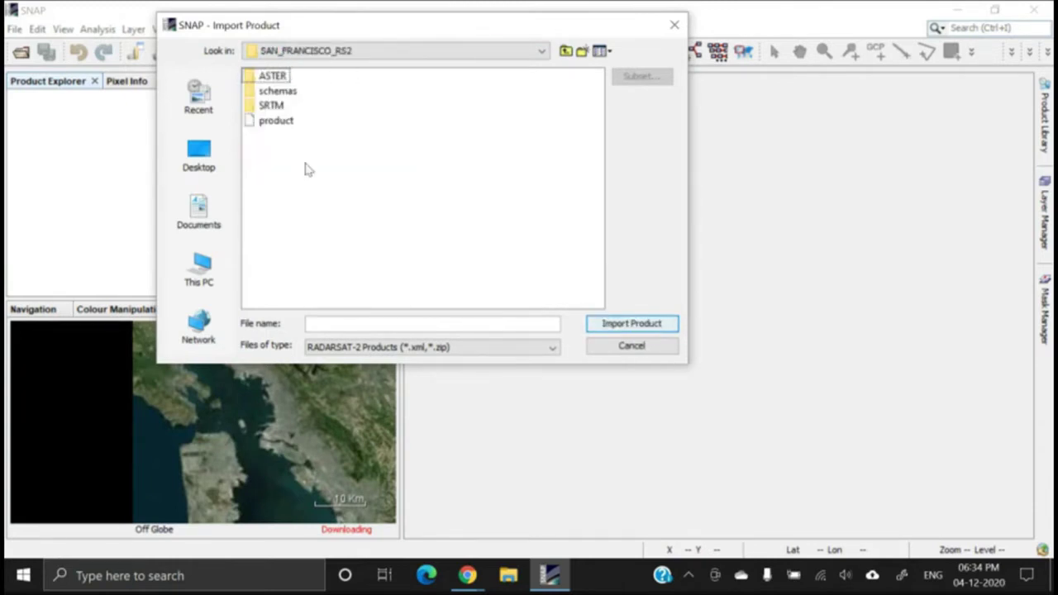
left_click(266, 124)
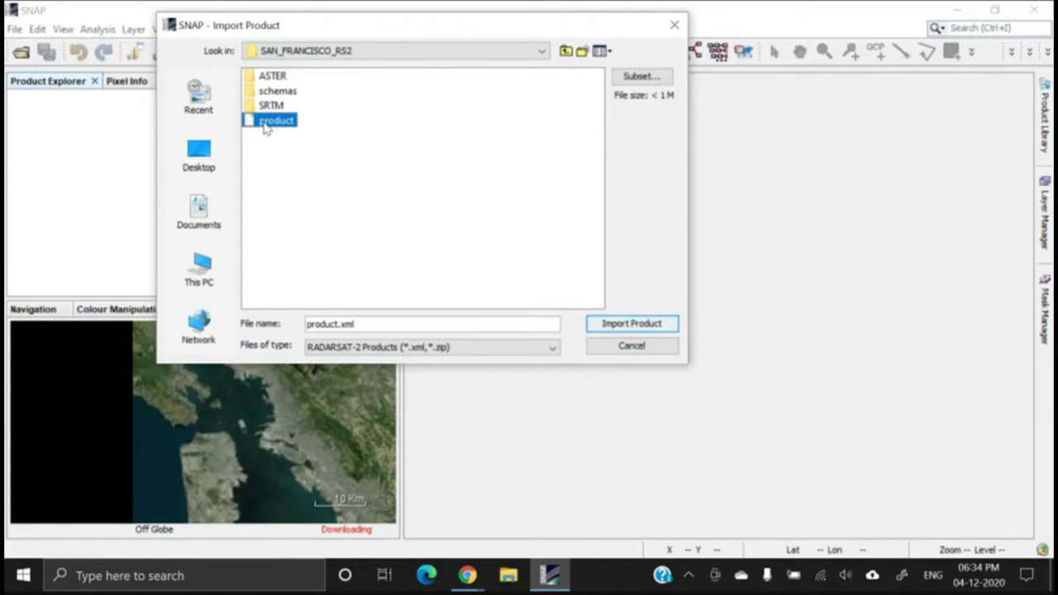
left_click(633, 325)
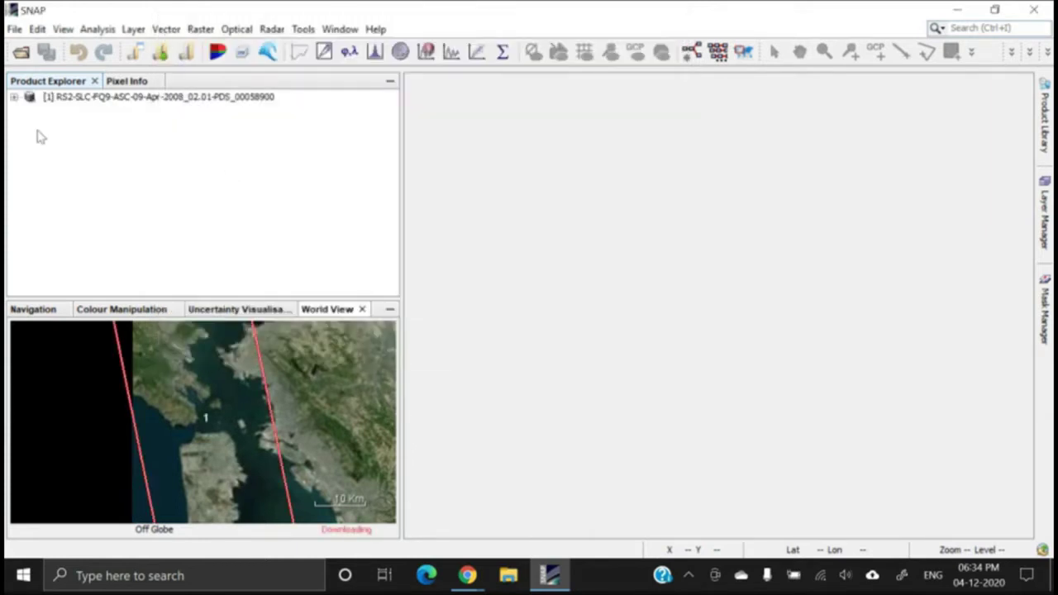
Switch to File Explorer and browse to the C:\SAR\DATA\OUITPUT\RS2 folder.
left_click(510, 575)
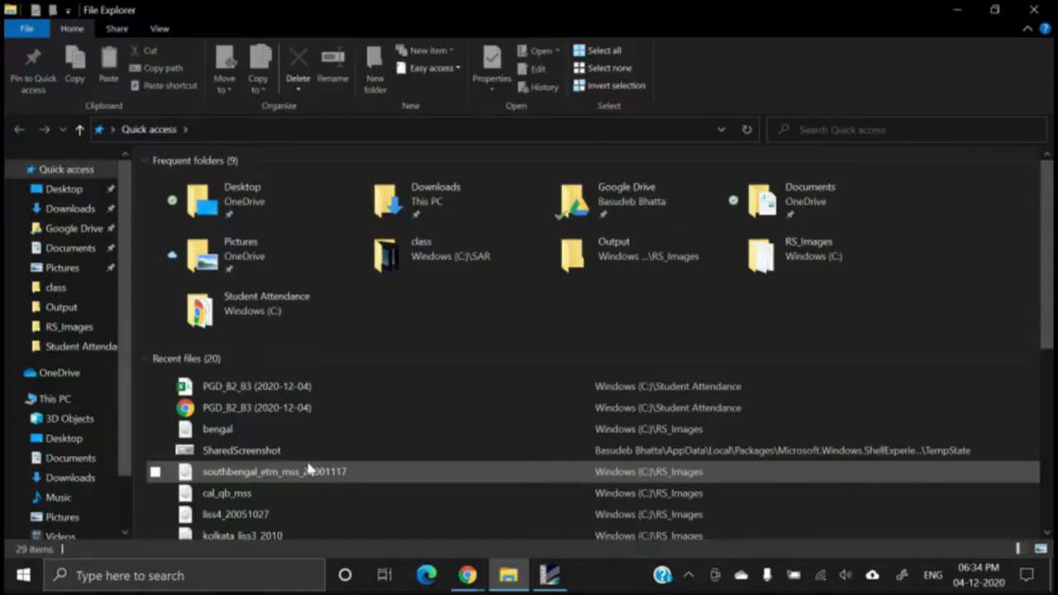
scroll(91, 480, "down", 2)
left_click(91, 486)
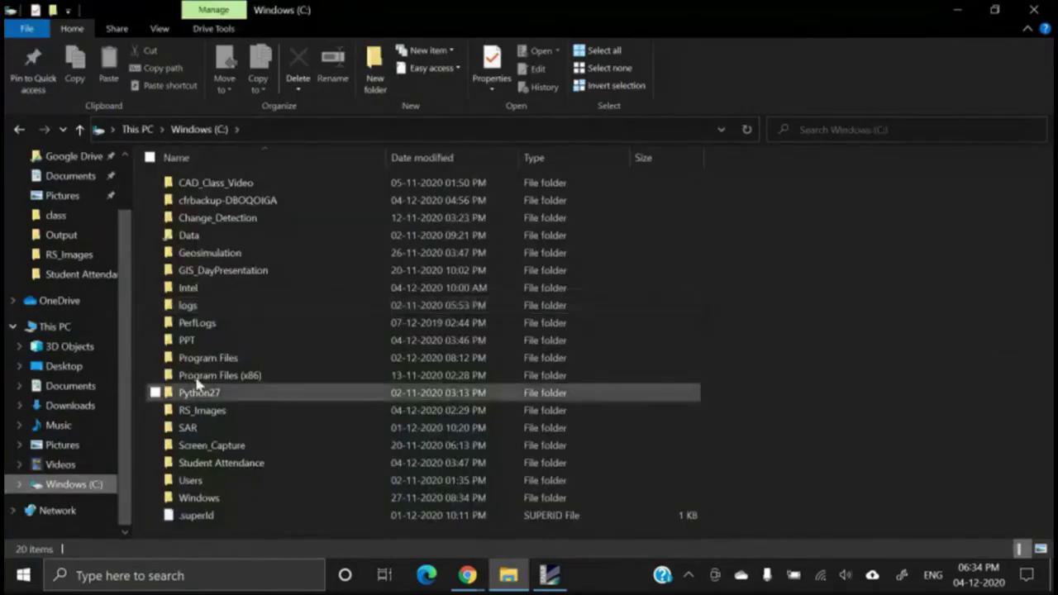
double_click(188, 428)
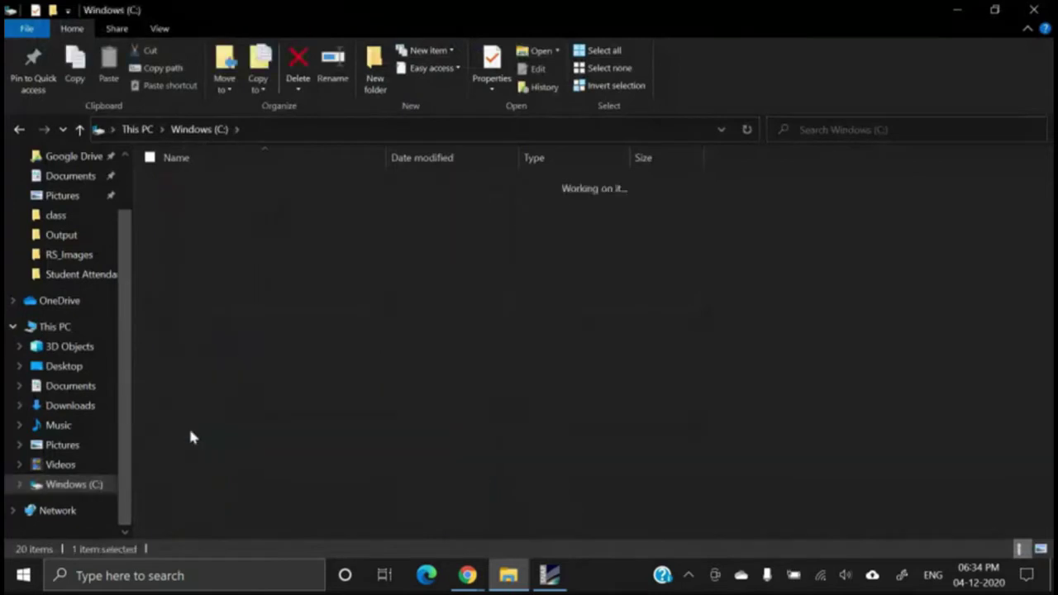
double_click(190, 201)
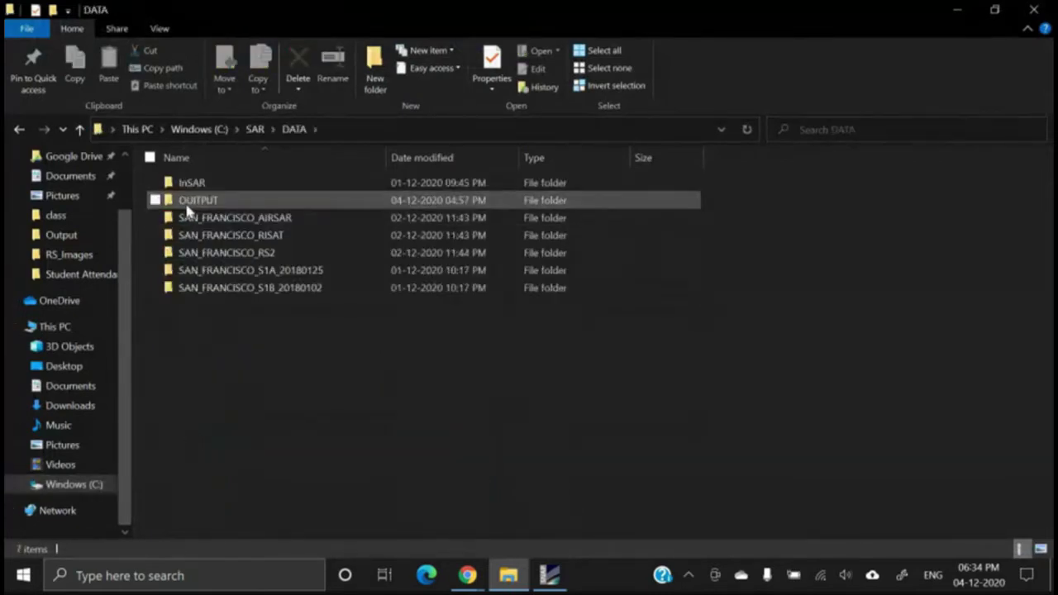
double_click(189, 206)
double_click(202, 204)
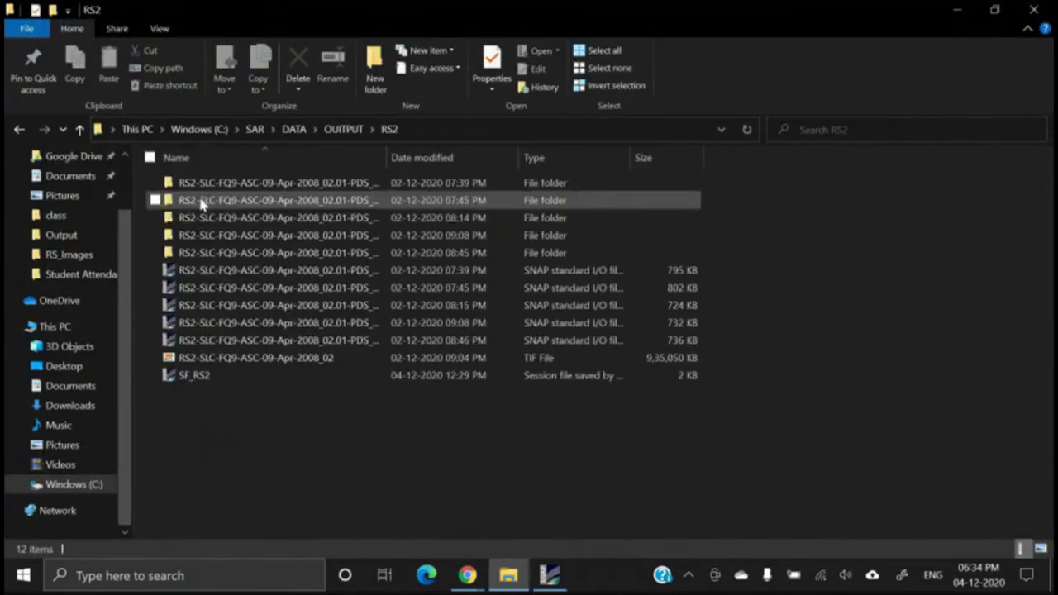
Examine the saved SNAP product files and the contents of the RS2 product's _ML.data folder, and return to SNAP.
left_click(228, 272)
left_click(231, 289)
left_click(234, 307)
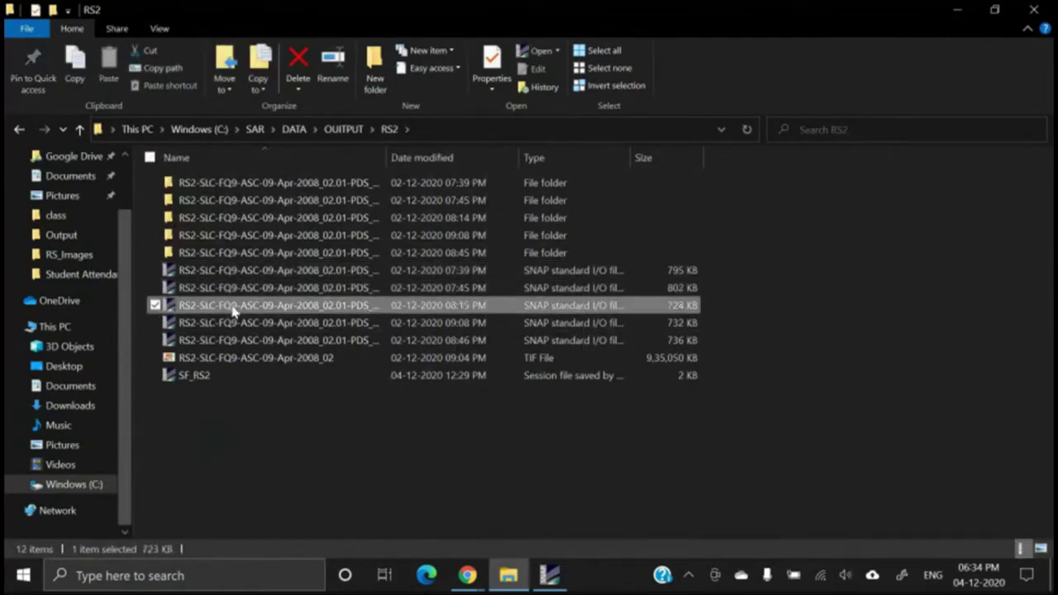
left_click(240, 323)
left_click(242, 341)
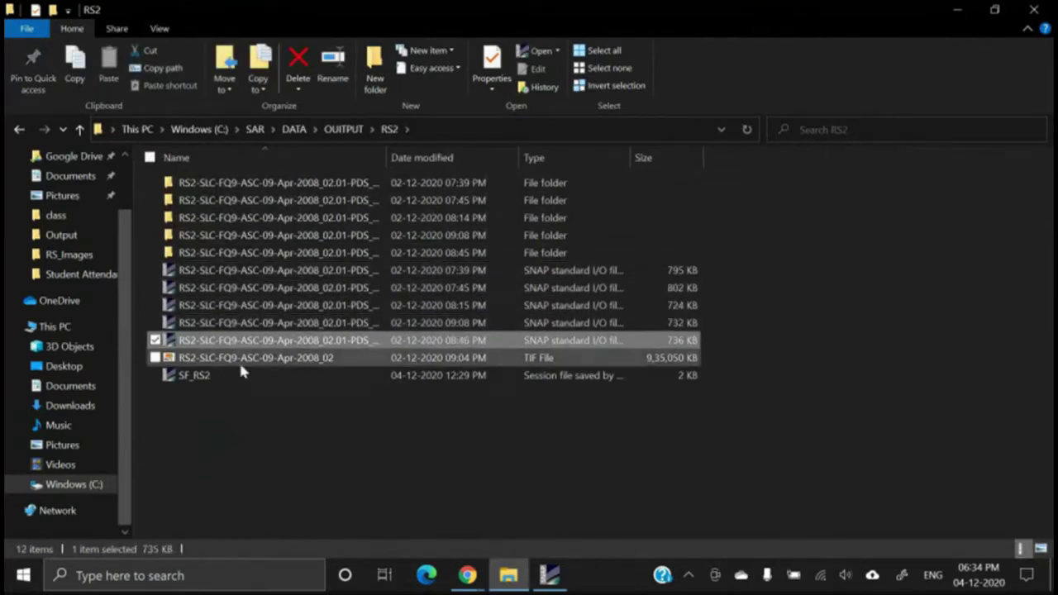
left_click(281, 426)
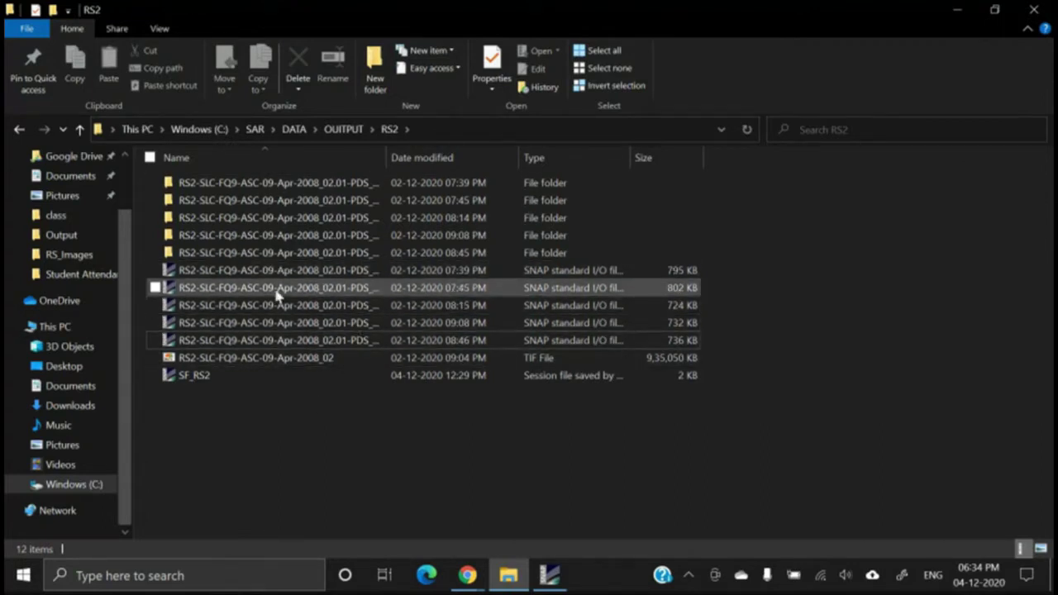
left_click(234, 279)
double_click(273, 183)
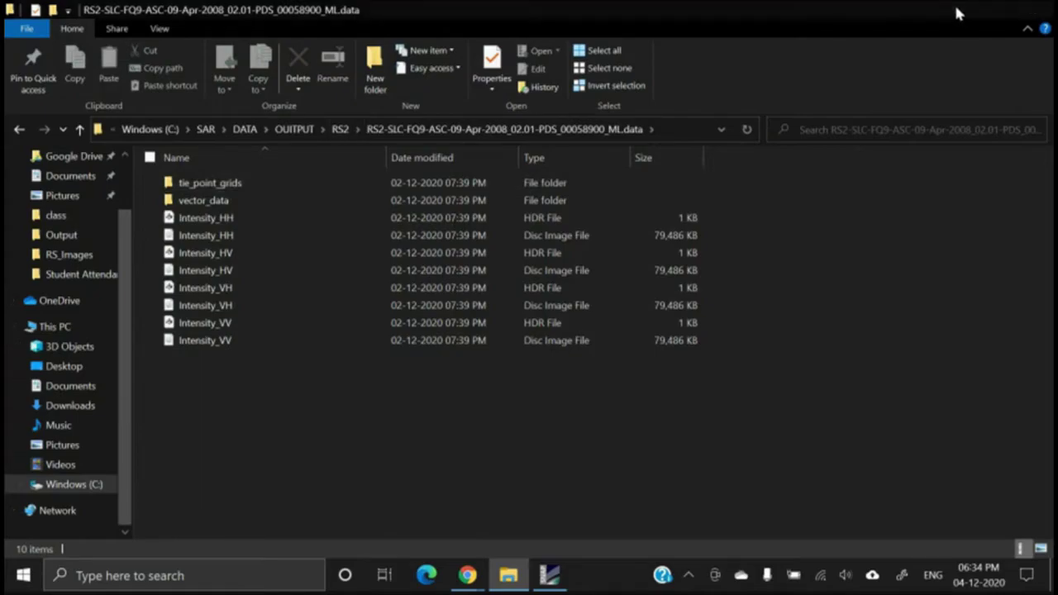
left_click(957, 7)
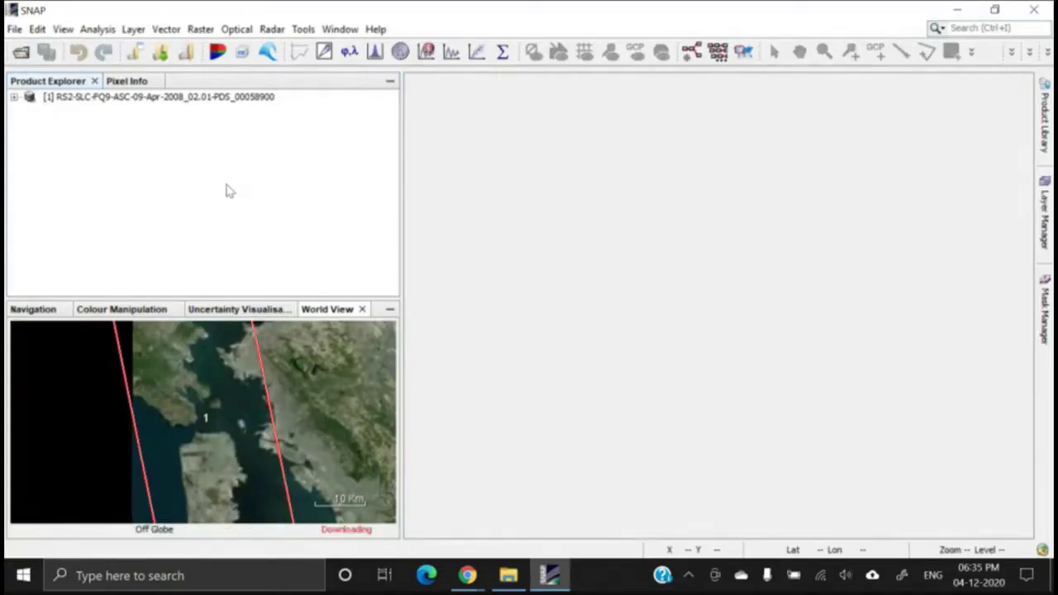
Open the saved multilooked product ending in _ML2 from the DATA\OUITPUT\RS2 folder.
left_click(21, 53)
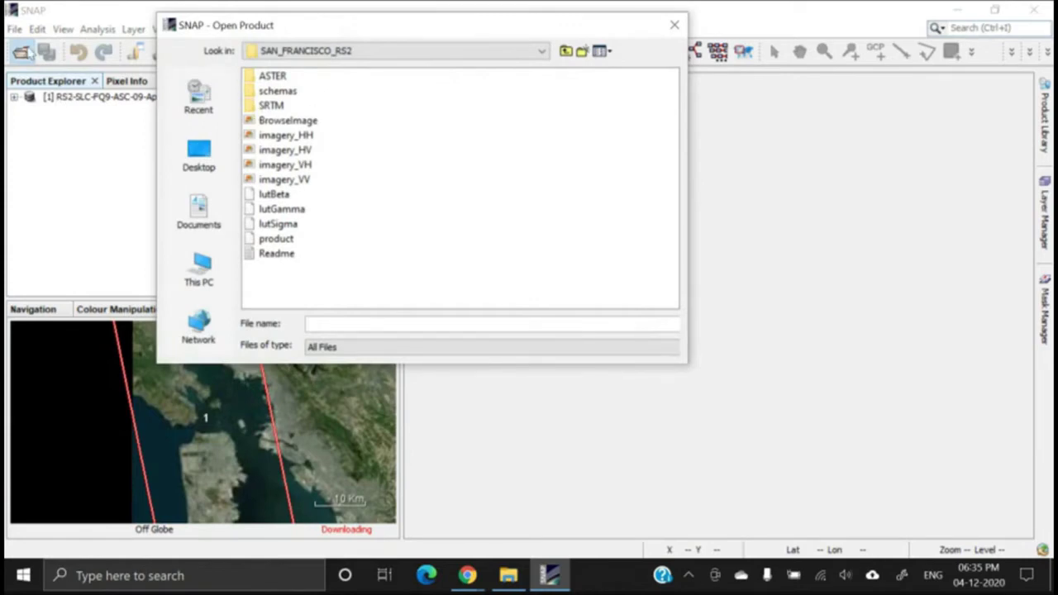
left_click(343, 52)
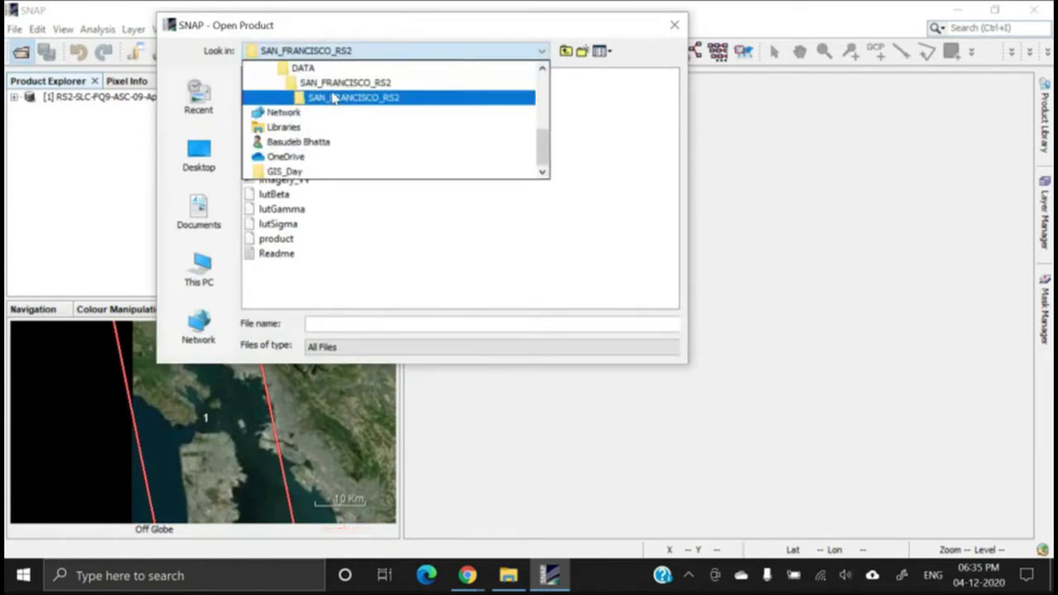
left_click(302, 71)
double_click(273, 91)
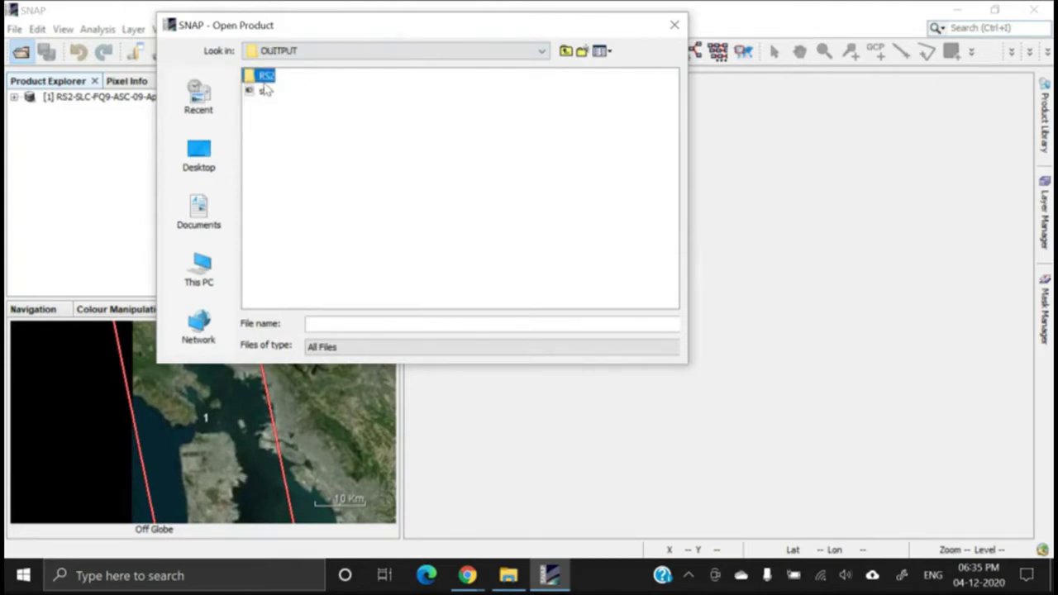
double_click(266, 77)
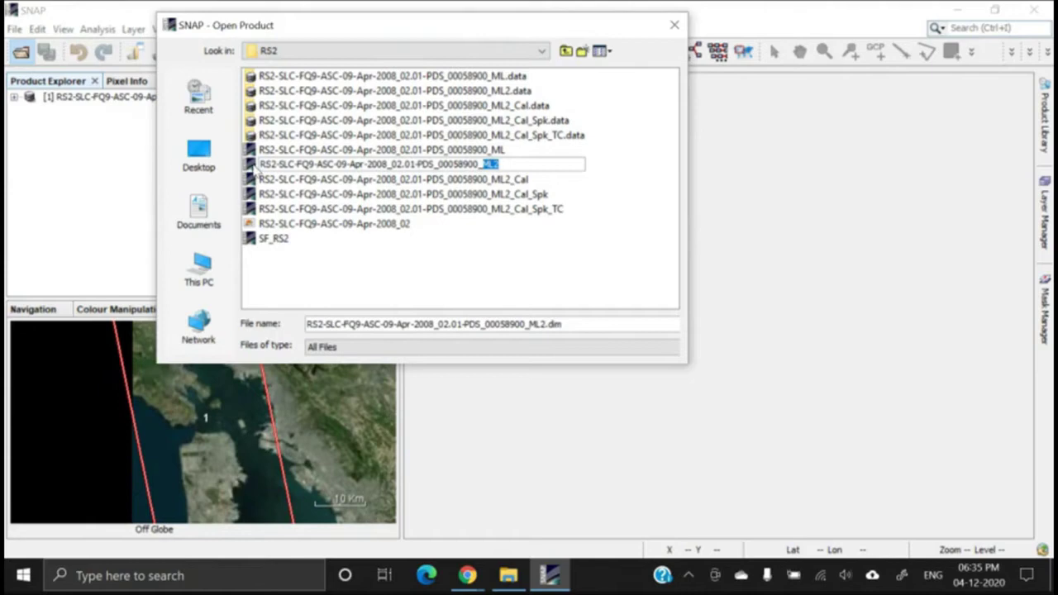
double_click(488, 165)
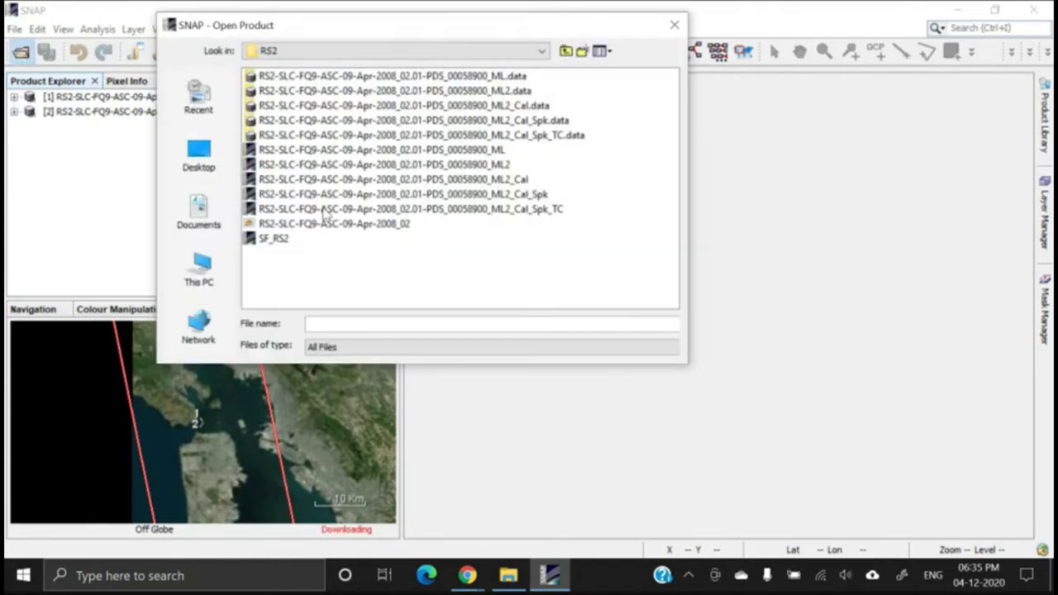
Open the saved products ending in _ML2_Cal, _ML2_Cal_Spk and _ML2_Cal_Spk_TC from the RS2 output folder.
left_click(250, 183)
double_click(250, 185)
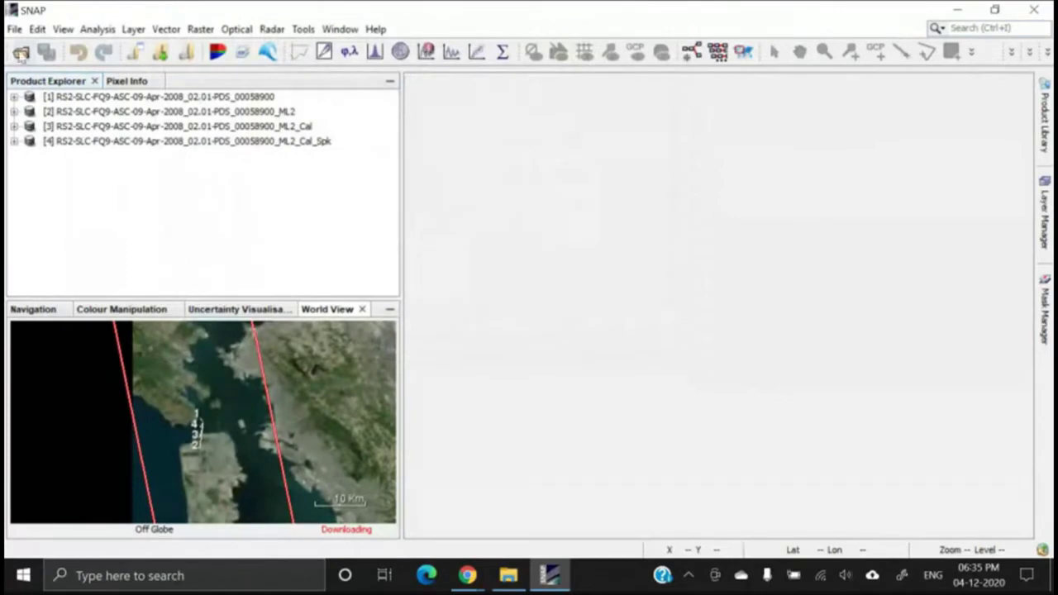
left_click(21, 51)
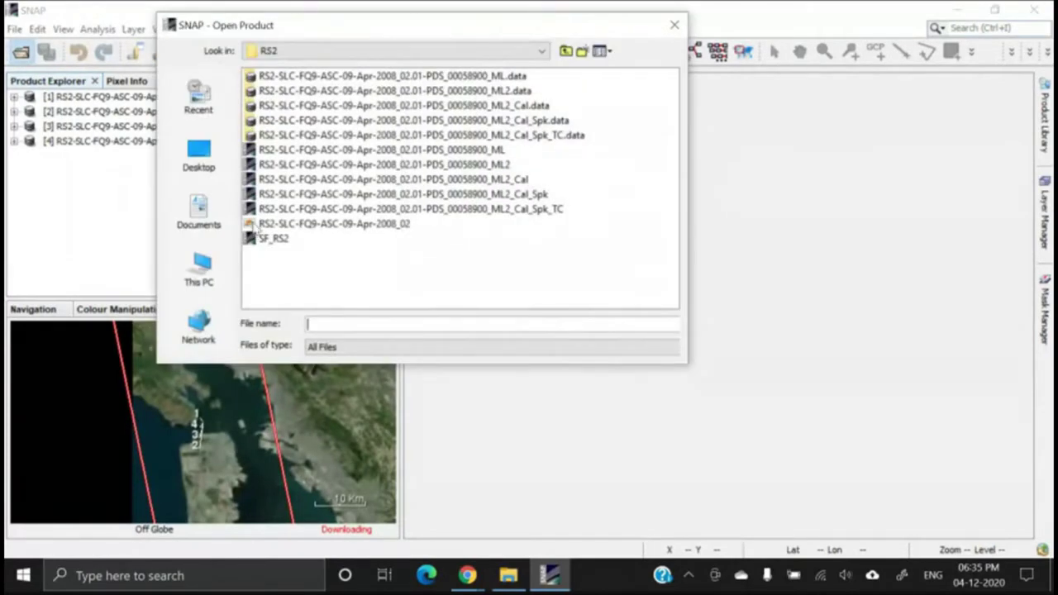
double_click(253, 210)
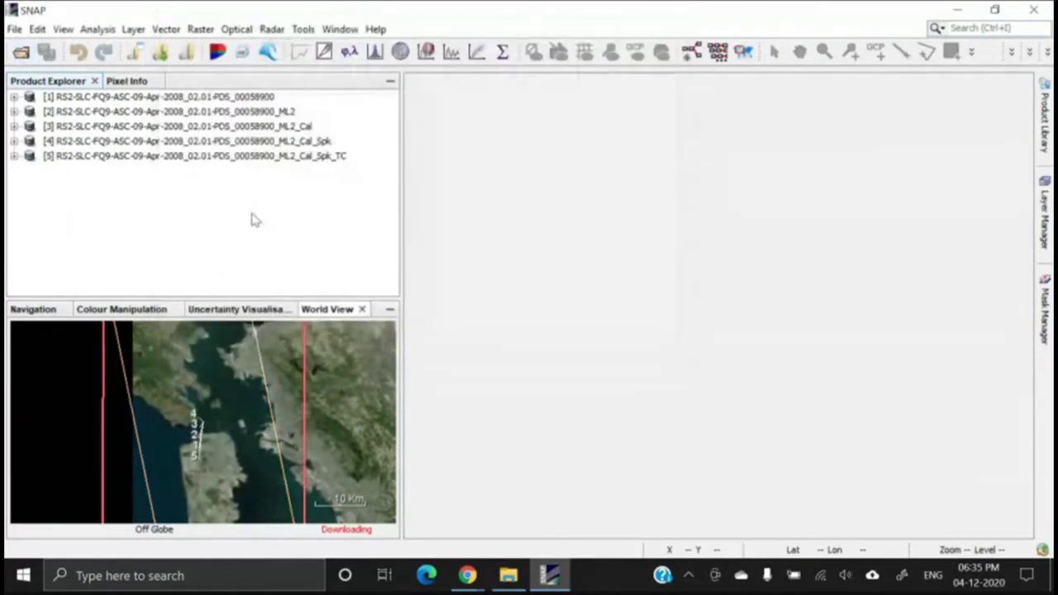
Expand the bands of the _ML2_Cal_Spk_TC product and examine its Sigma0 HH, HV, VH and VV dB bands.
left_click(13, 155)
left_click(29, 200)
left_click(123, 260)
left_click(122, 244)
left_click(122, 230)
left_click(122, 215)
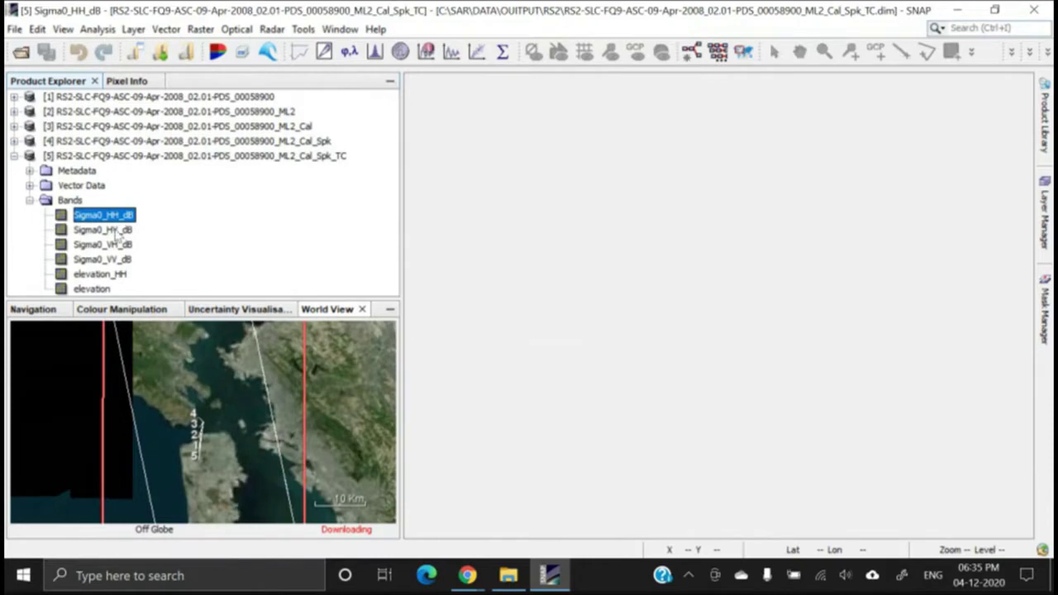
left_click(118, 231)
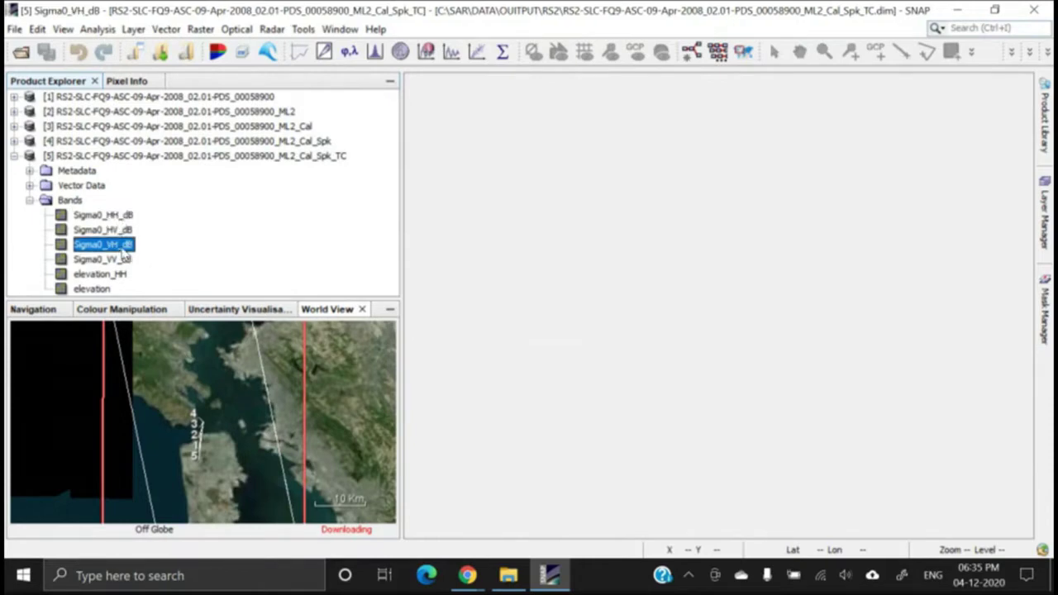
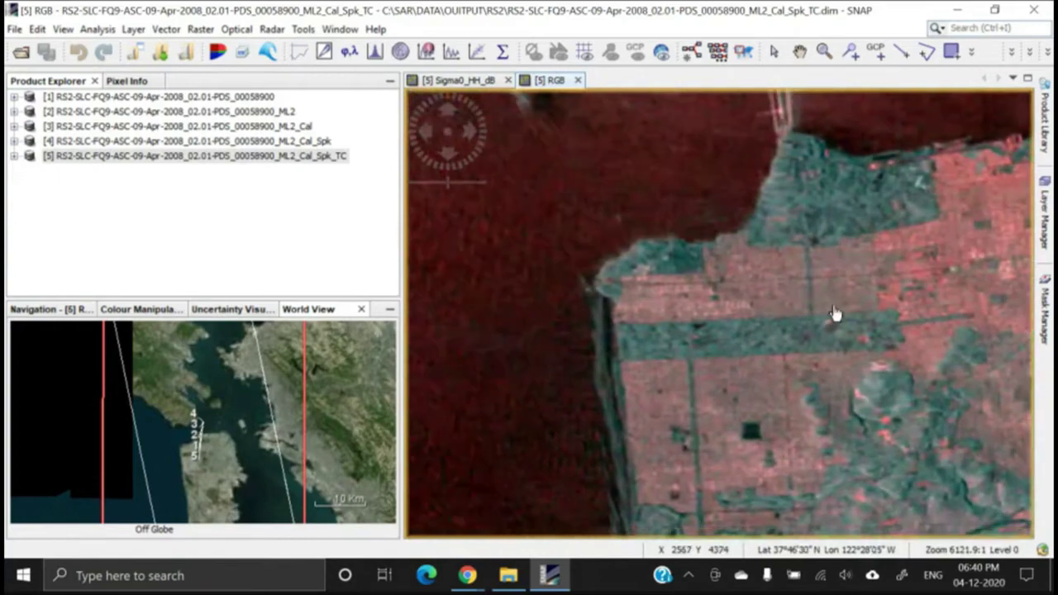
Examine the ocean and the San Francisco coast in the terrain-corrected product's RGB composite.
left_click_drag(450, 425, 672, 353)
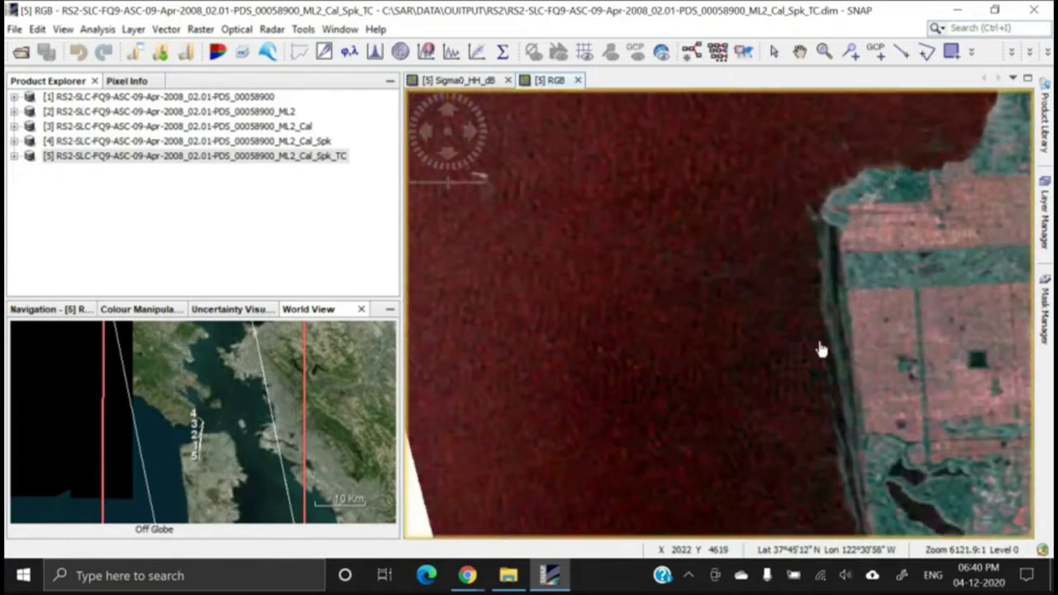
left_click_drag(821, 350, 516, 435)
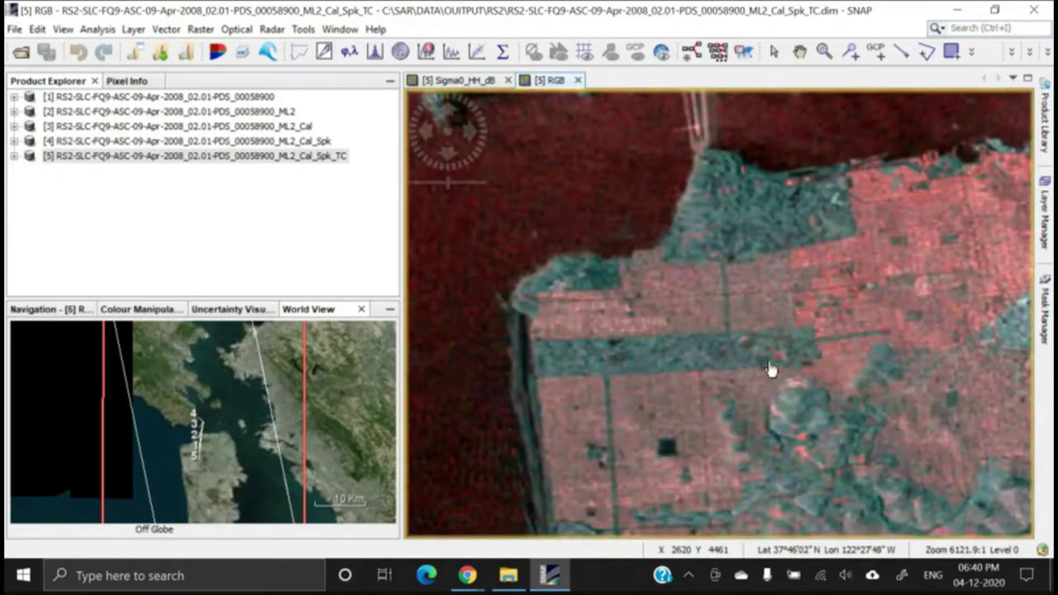
scroll(747, 451, "down", 5)
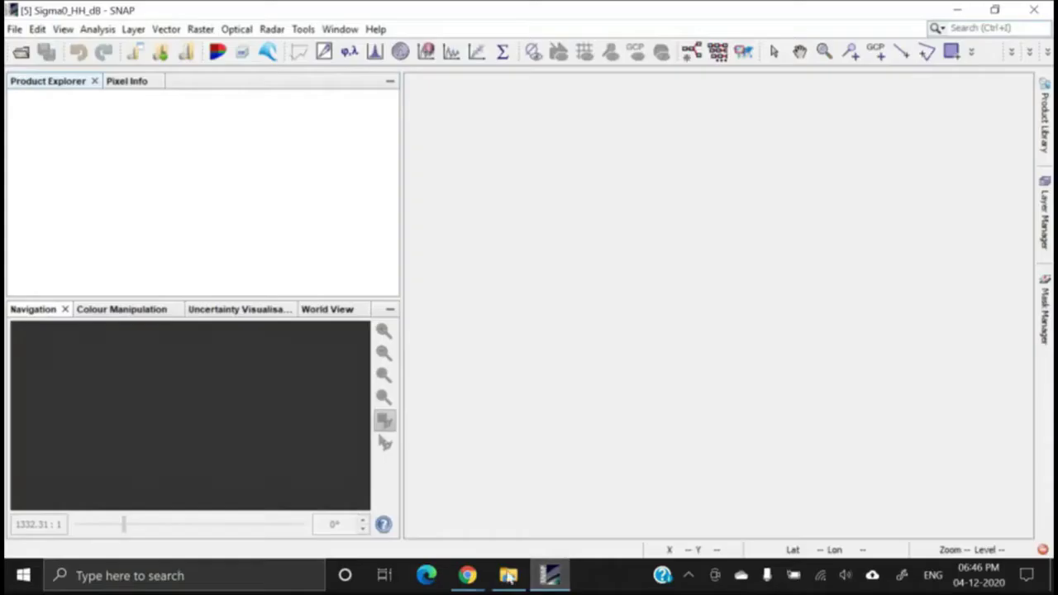
Check the OUITPUT folder in File Explorer and return to SNAP.
left_click(510, 577)
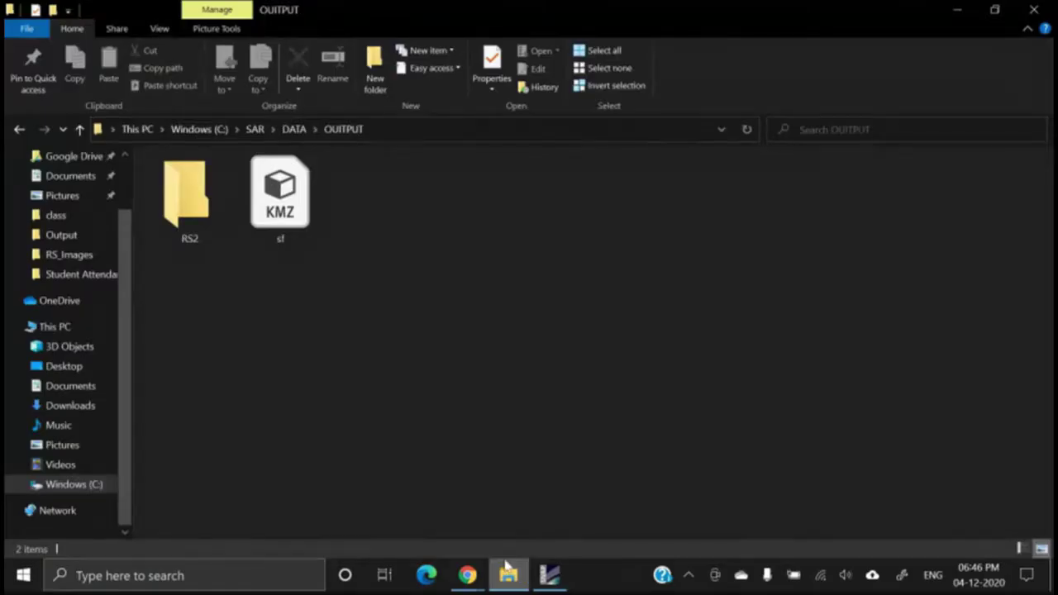
left_click(957, 10)
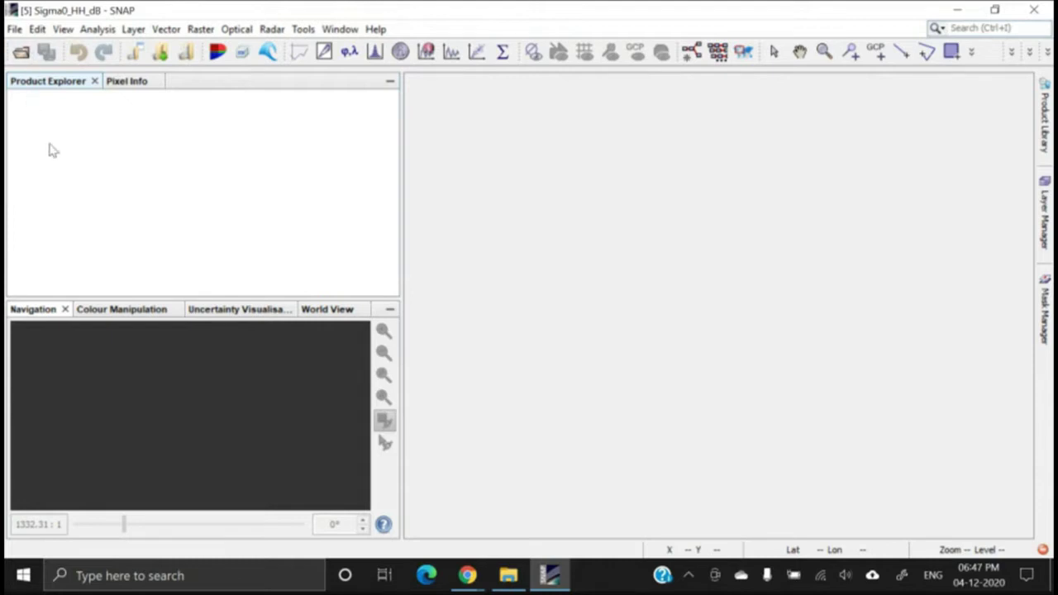
Import the raw RADARSAT-2 product from product.xml in the nested SAN_FRANCISCO_RS2 folder under DATA.
left_click(14, 29)
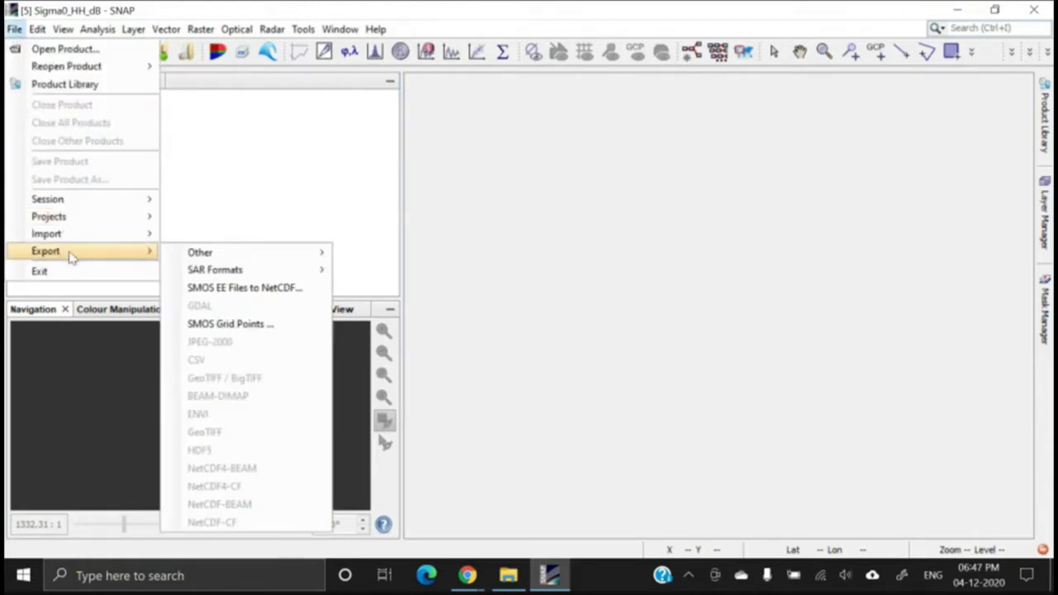
mouse_move(73, 237)
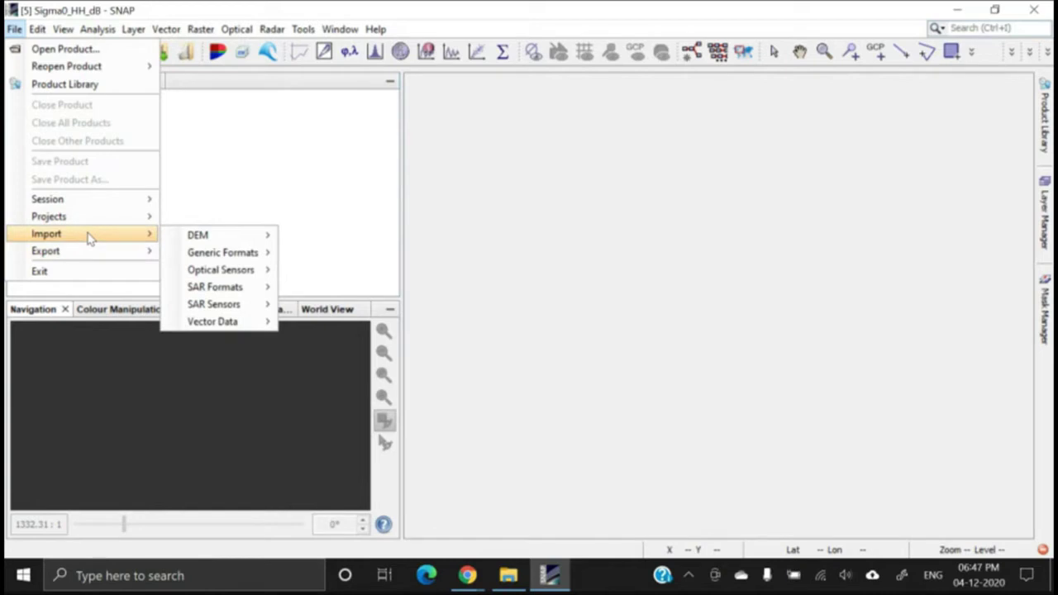
mouse_move(236, 308)
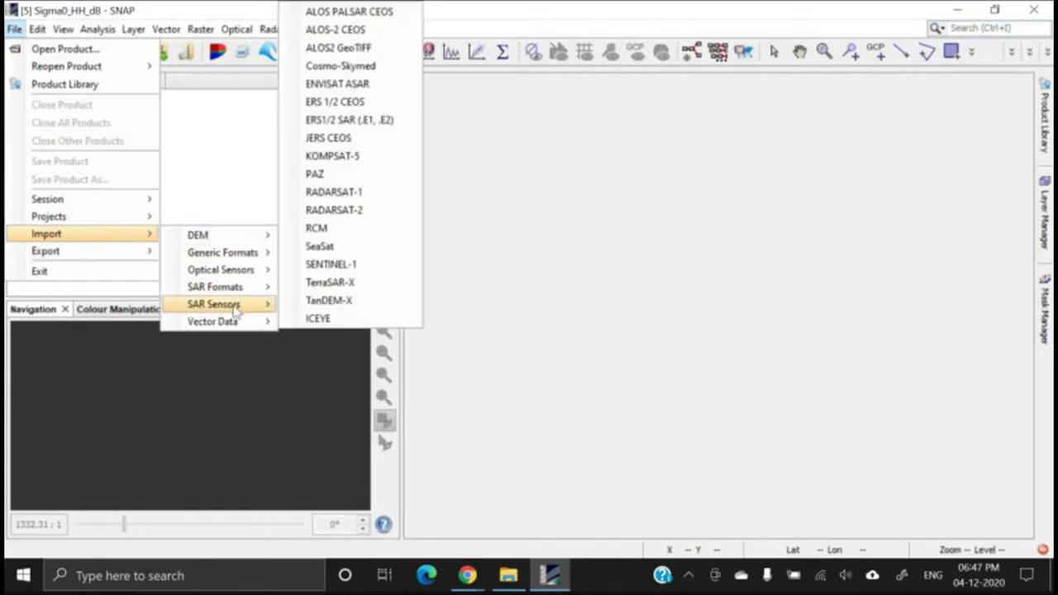
left_click(335, 225)
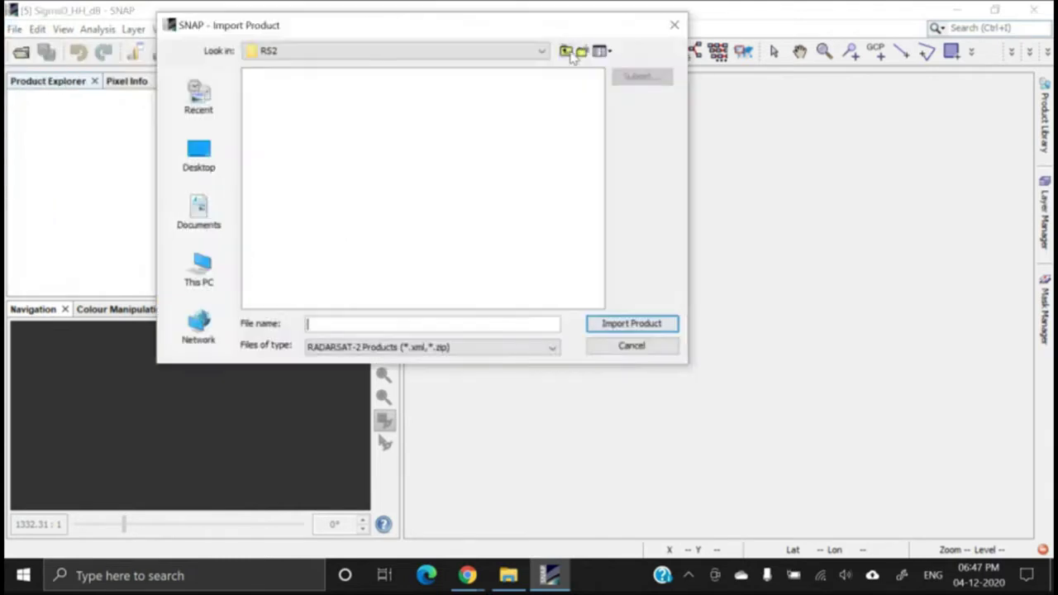
left_click(567, 52)
left_click(566, 51)
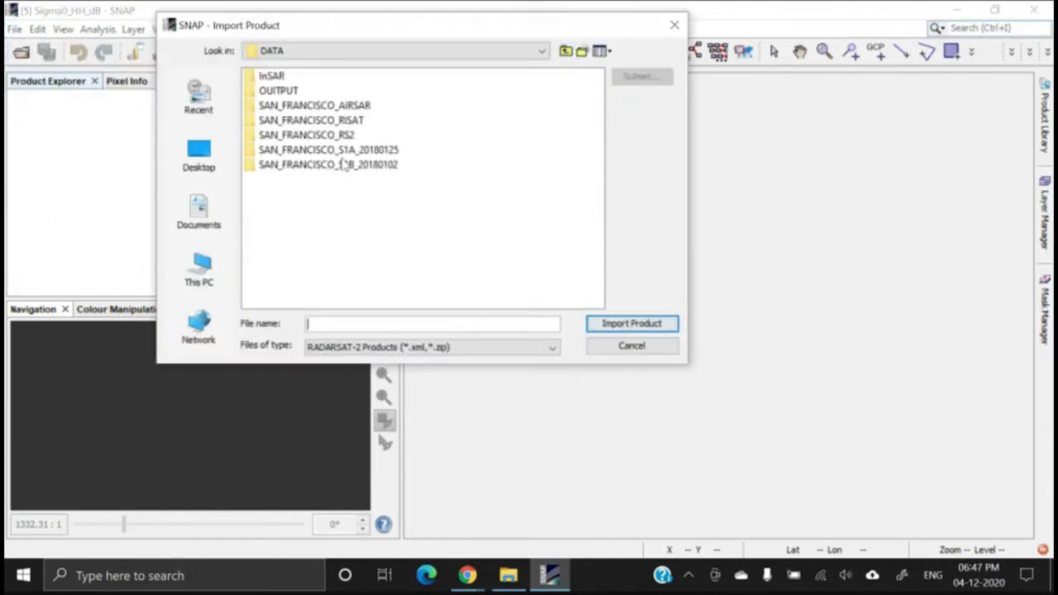
double_click(321, 138)
double_click(277, 78)
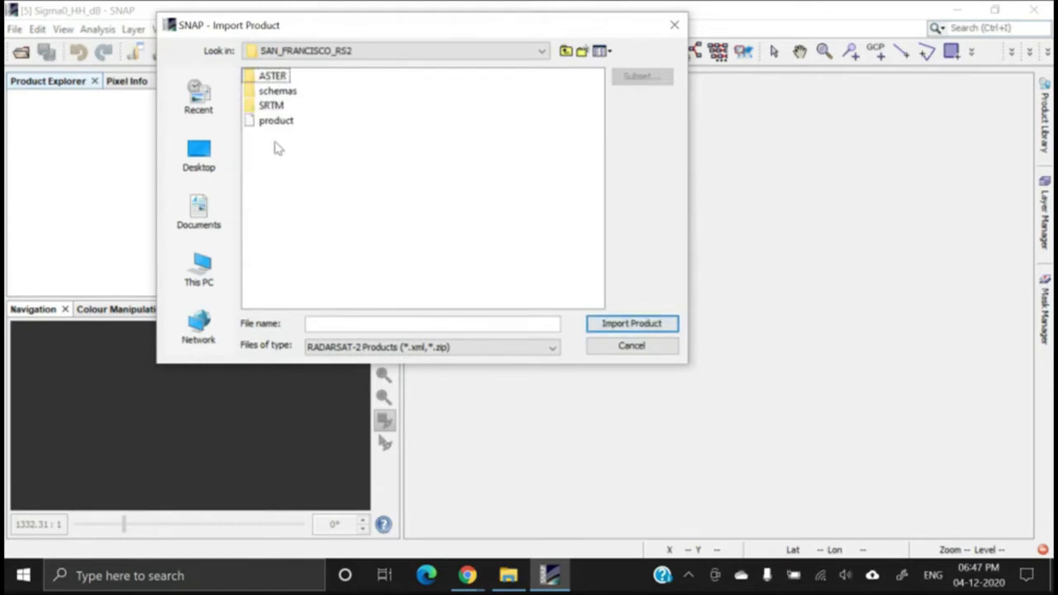
left_click(277, 121)
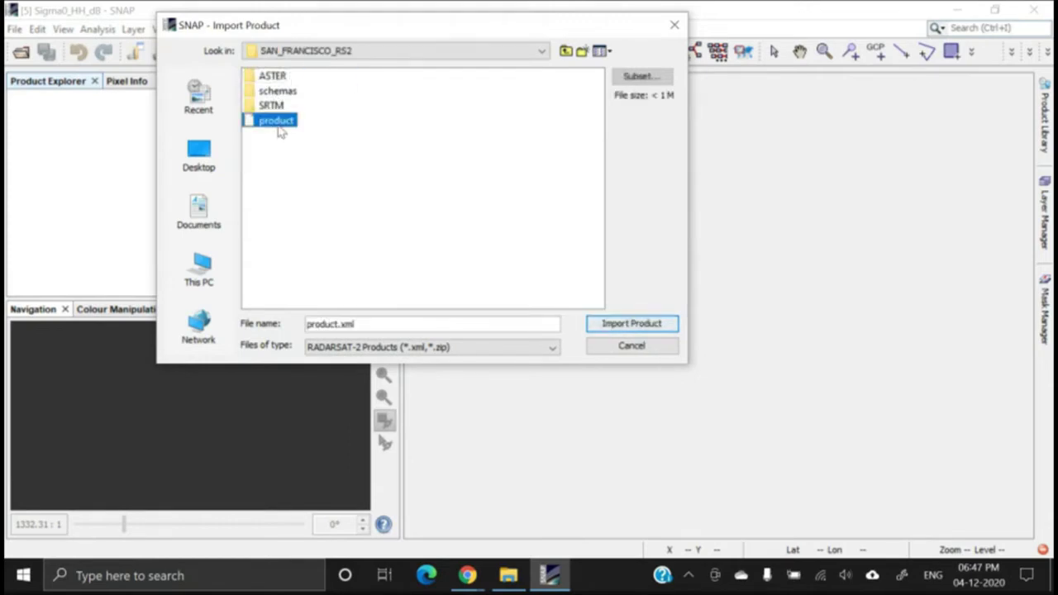
left_click(622, 326)
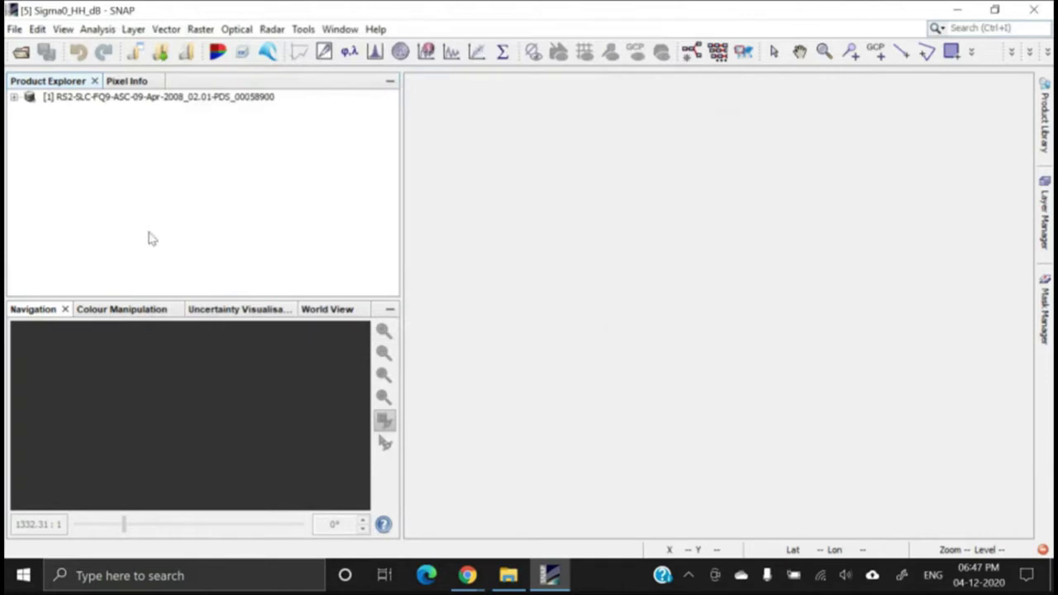
Expand the bands of the imported RADARSAT-2 product and display the i_HH band.
left_click(13, 97)
double_click(45, 172)
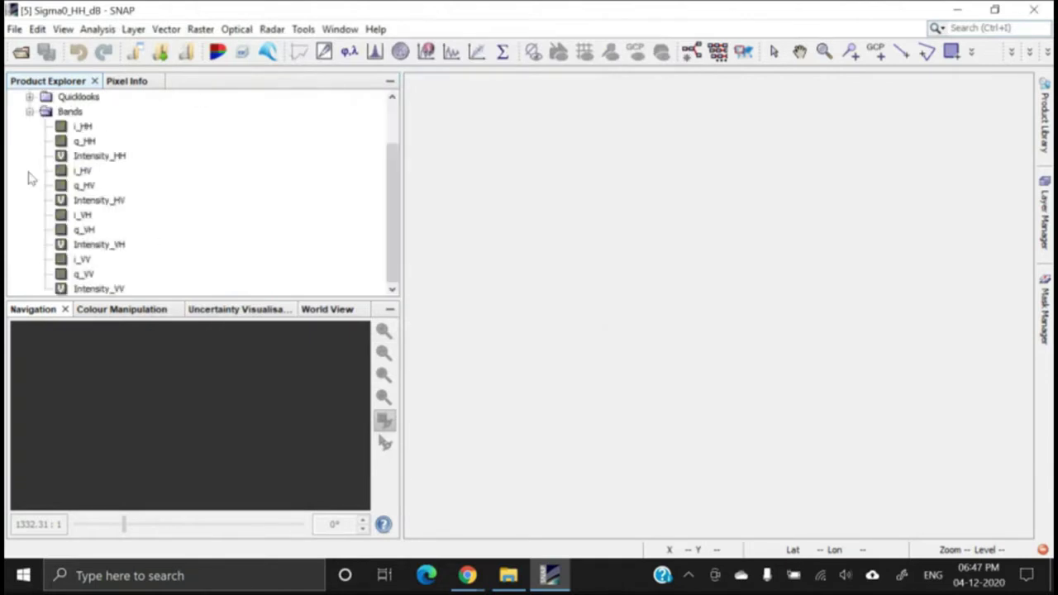
double_click(81, 127)
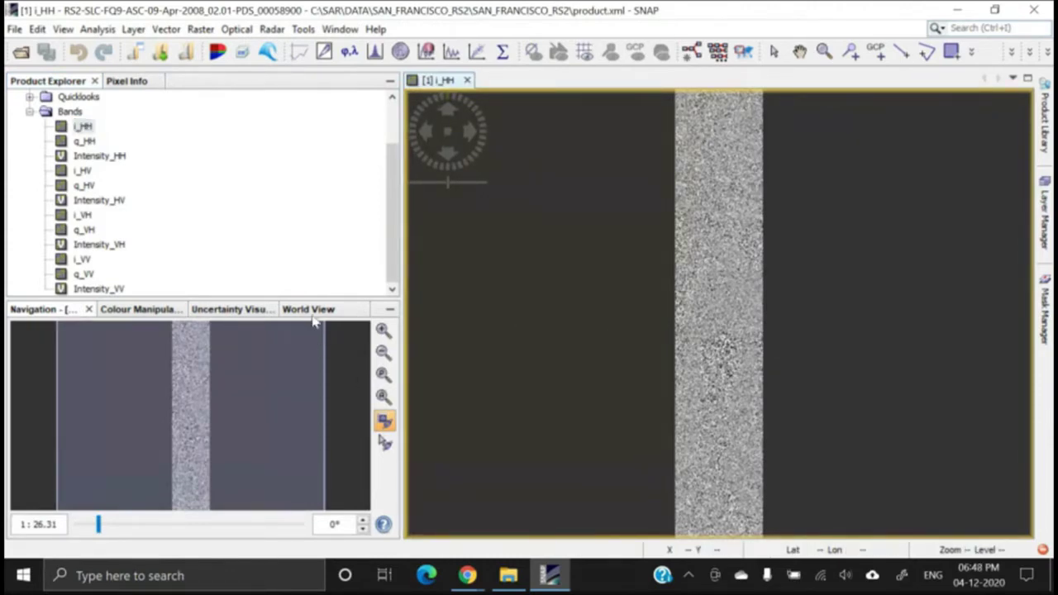
Look through the i_HH band's colour and uncertainty settings, and examine the product's footprint on the World View globe.
left_click(115, 310)
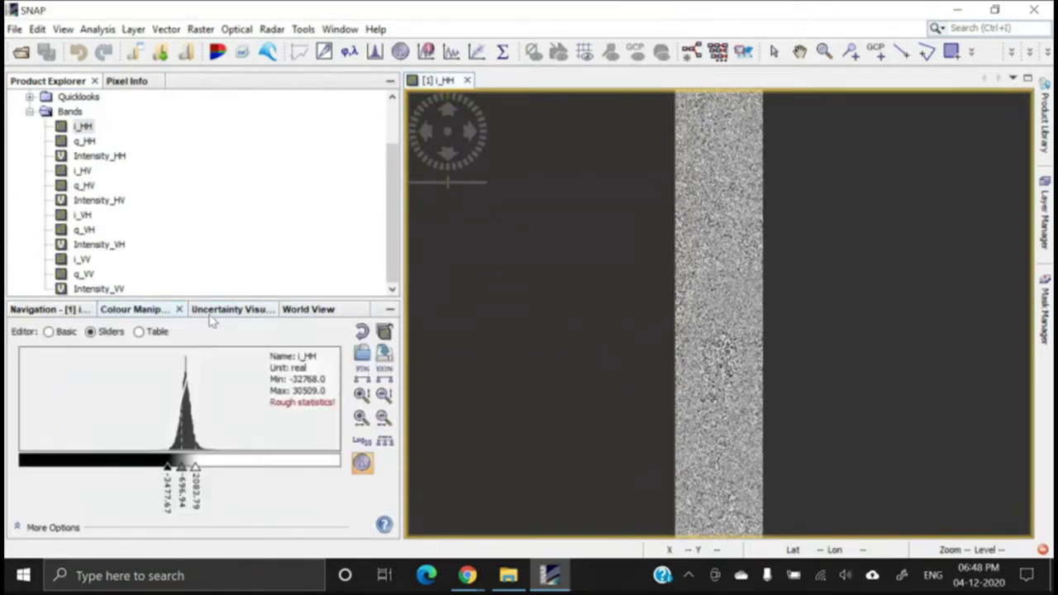
left_click(227, 309)
left_click(308, 309)
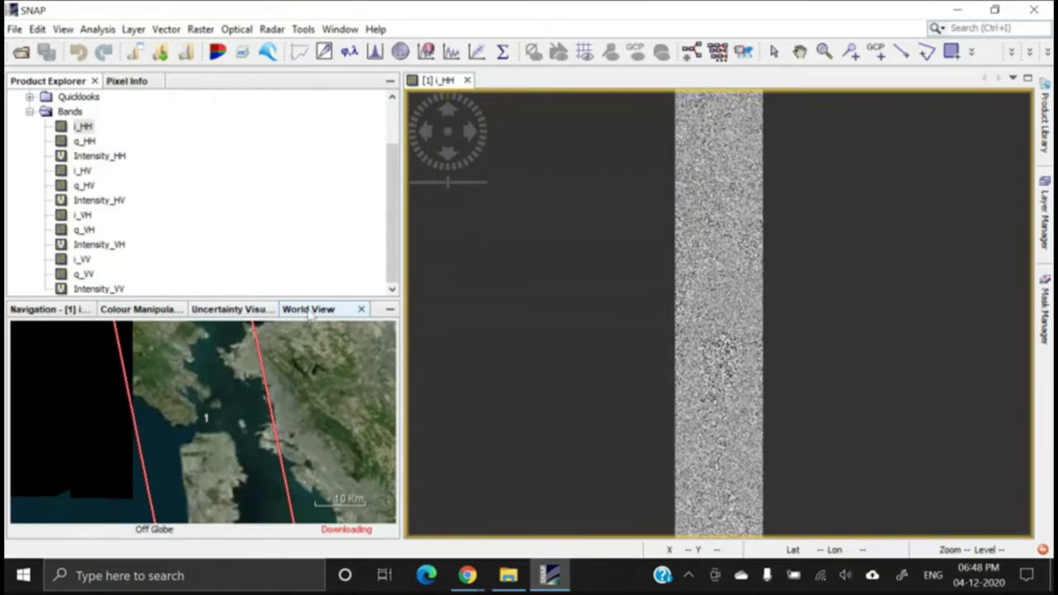
scroll(253, 406, "down", 5)
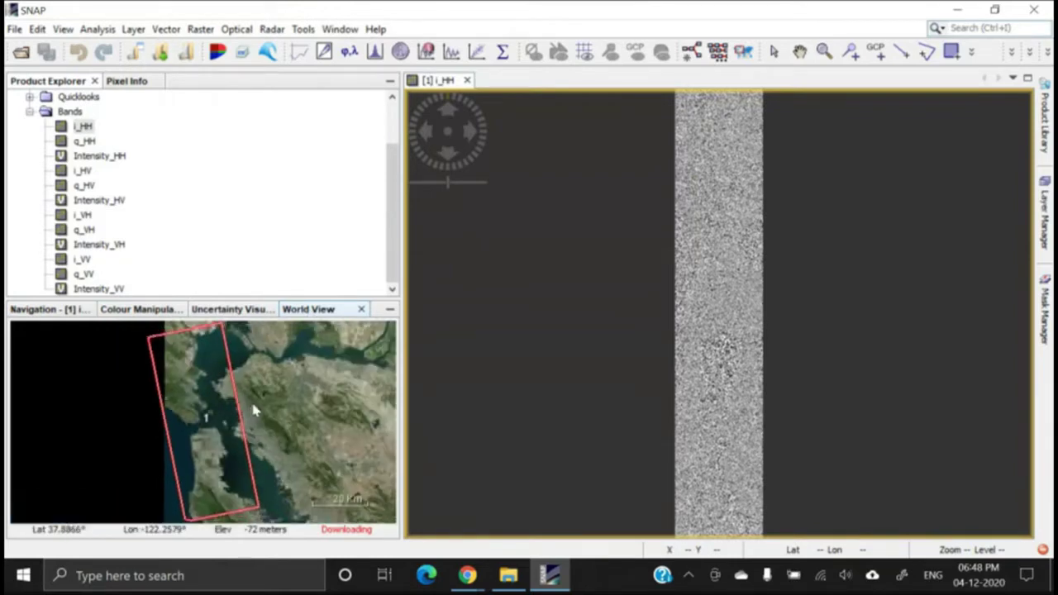
scroll(254, 407, "down", 3)
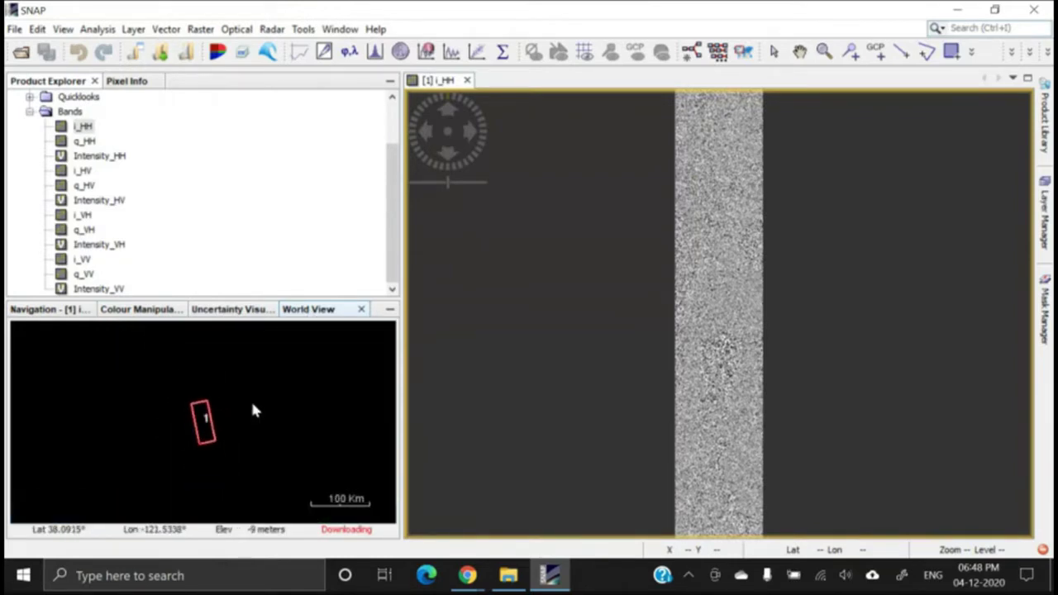
scroll(253, 410, "down", 5)
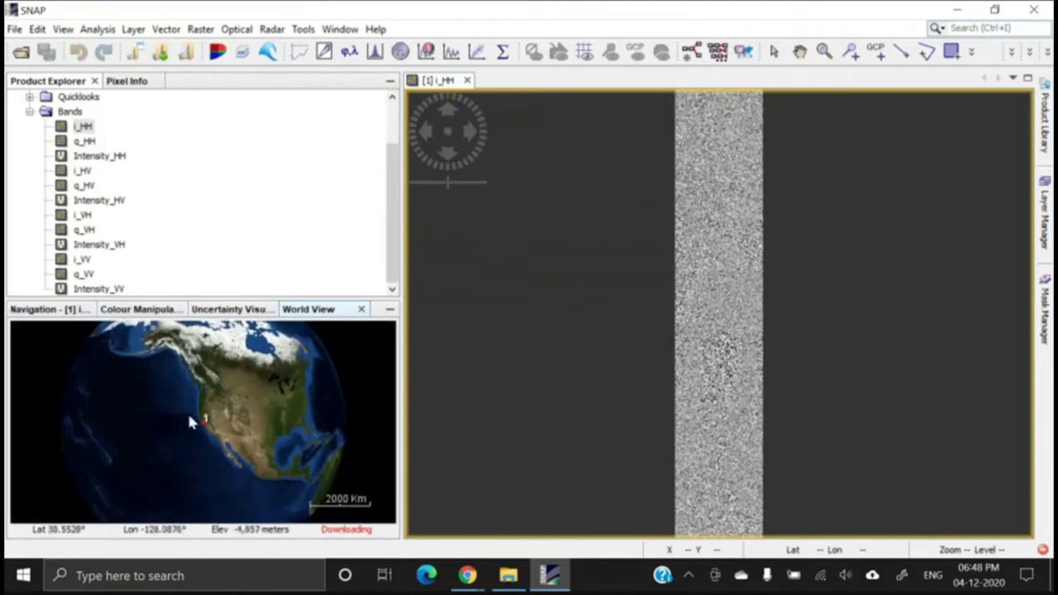
left_click_drag(240, 480, 171, 469)
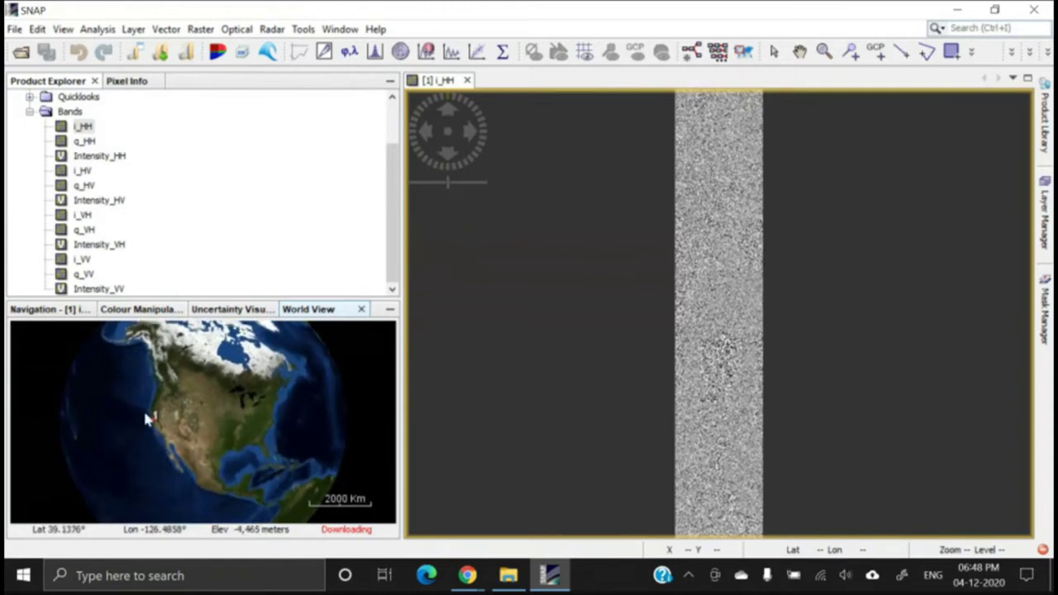
scroll(161, 421, "up", 4)
scroll(172, 421, "up", 5)
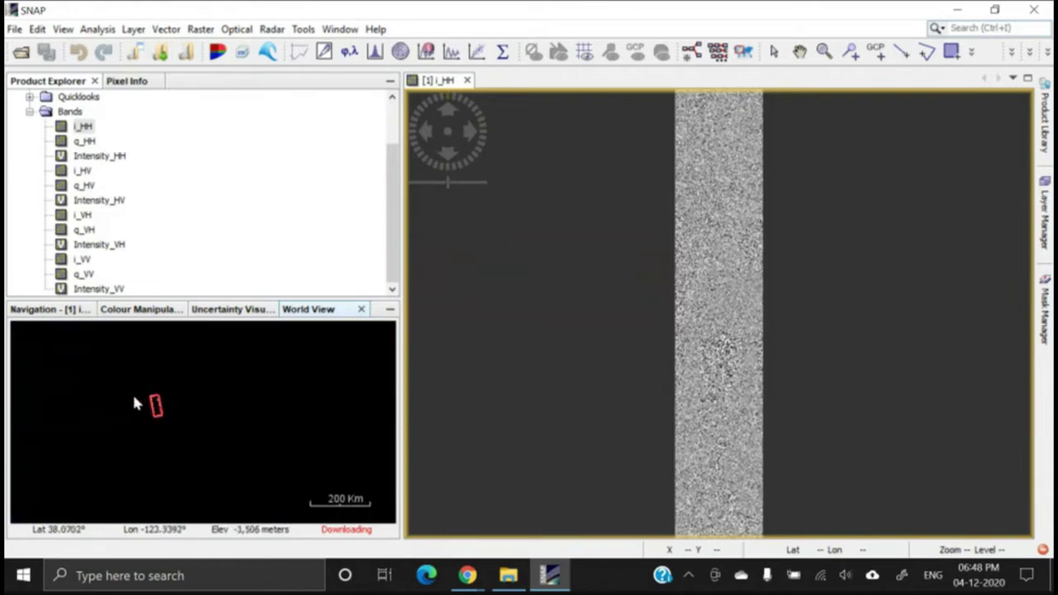
scroll(215, 424, "up", 2)
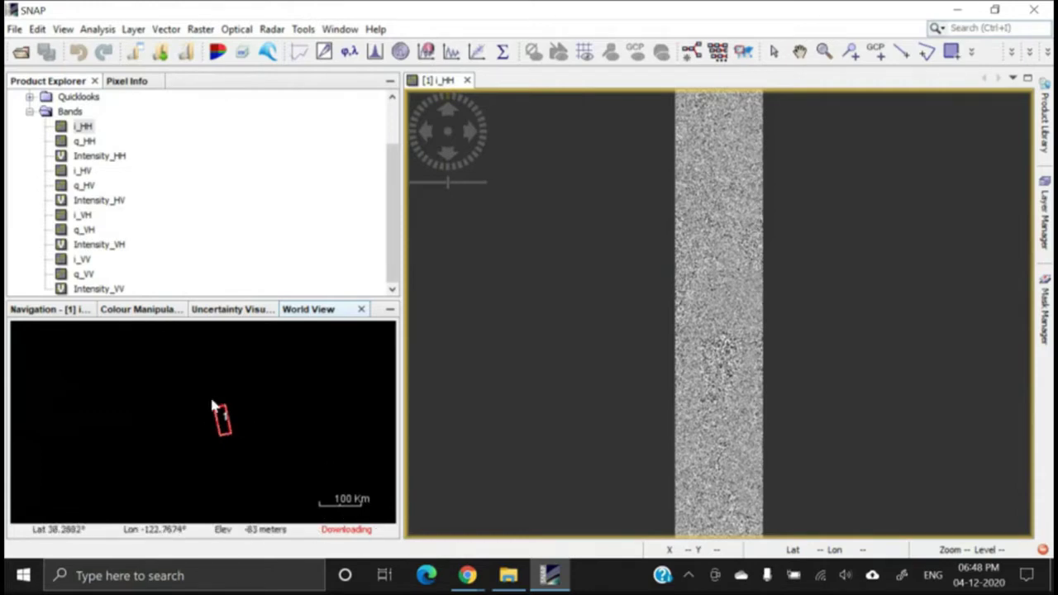
scroll(232, 417, "up", 1)
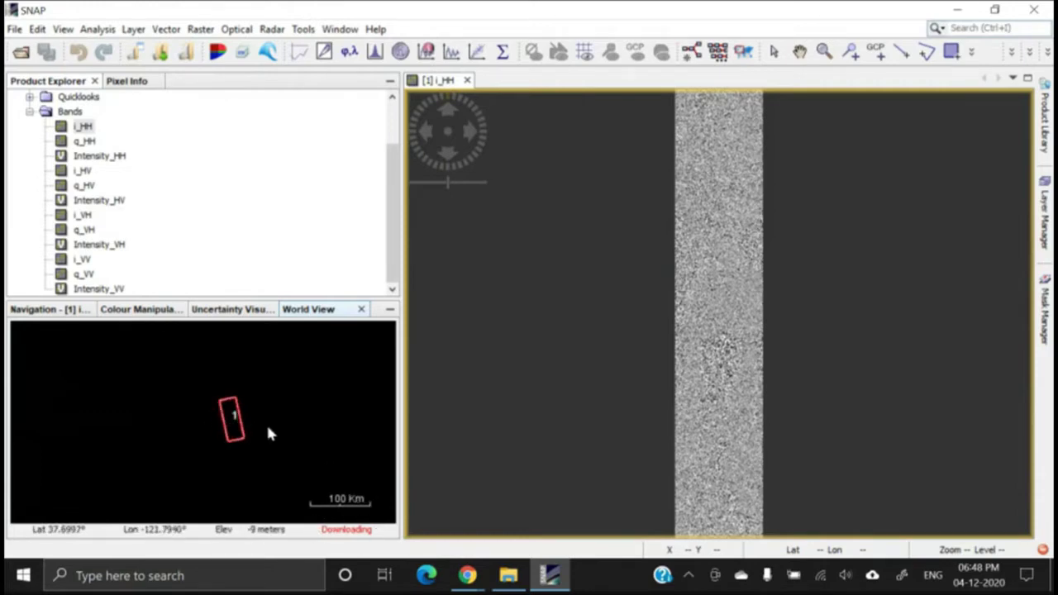
Examine the RADARSAT-2 product's footprint over San Francisco Bay up close on the World View globe.
scroll(246, 432, "up", 5)
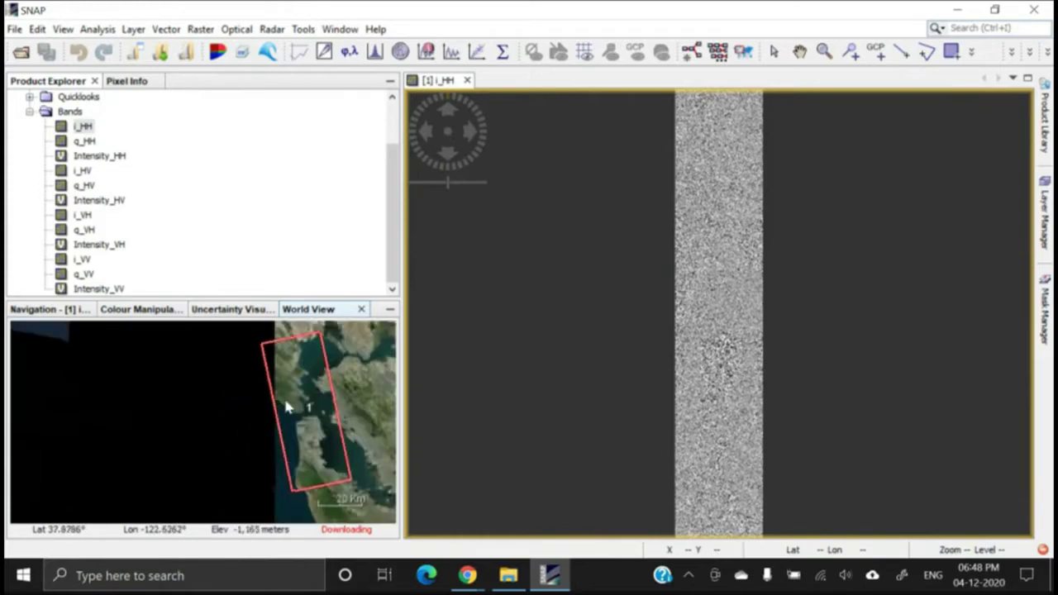
scroll(287, 407, "up", 4)
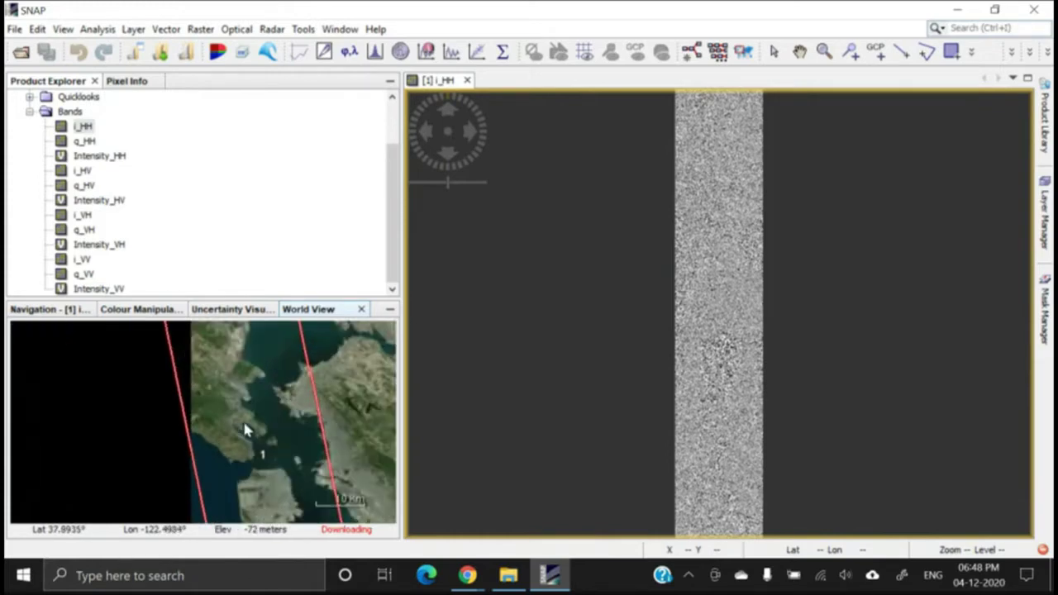
scroll(246, 430, "up", 2)
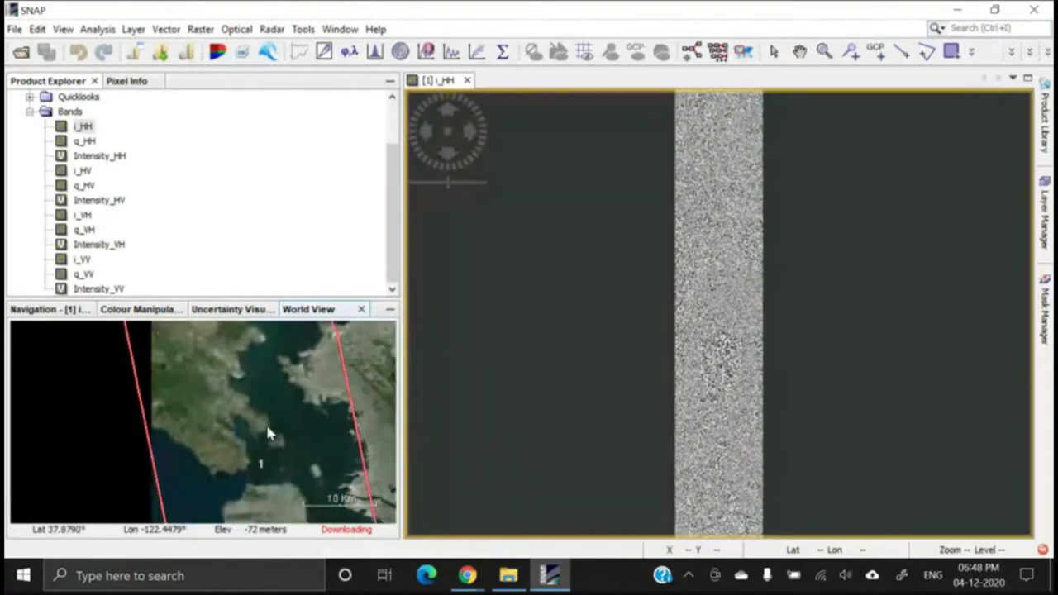
scroll(288, 438, "up", 2)
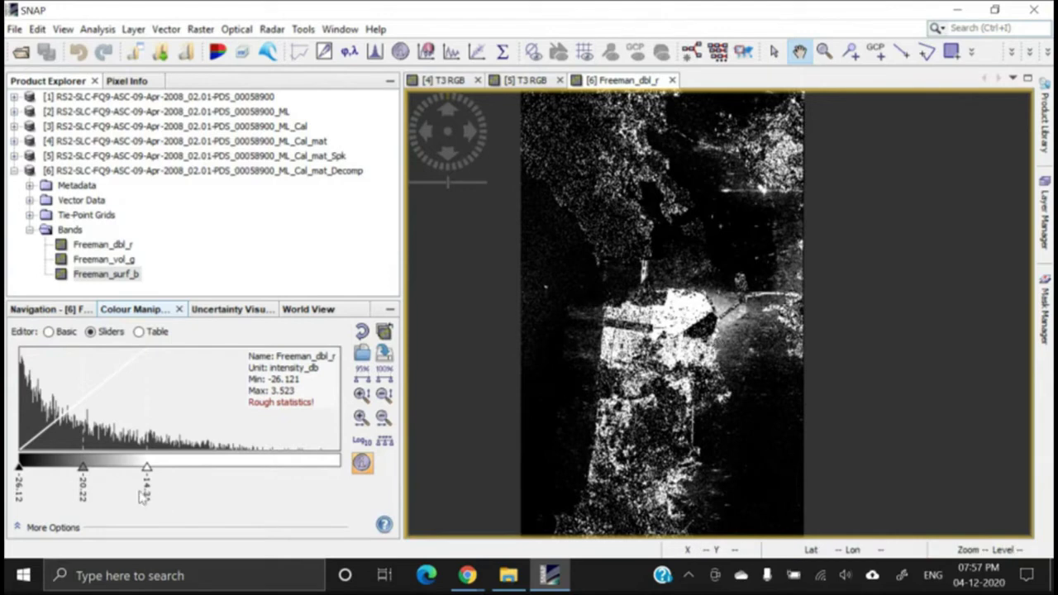
Close the Freeman_dbl_r image view, show the navigation overview, and collapse the ML_Cal_mat_Decomp product's tree.
left_click(673, 80)
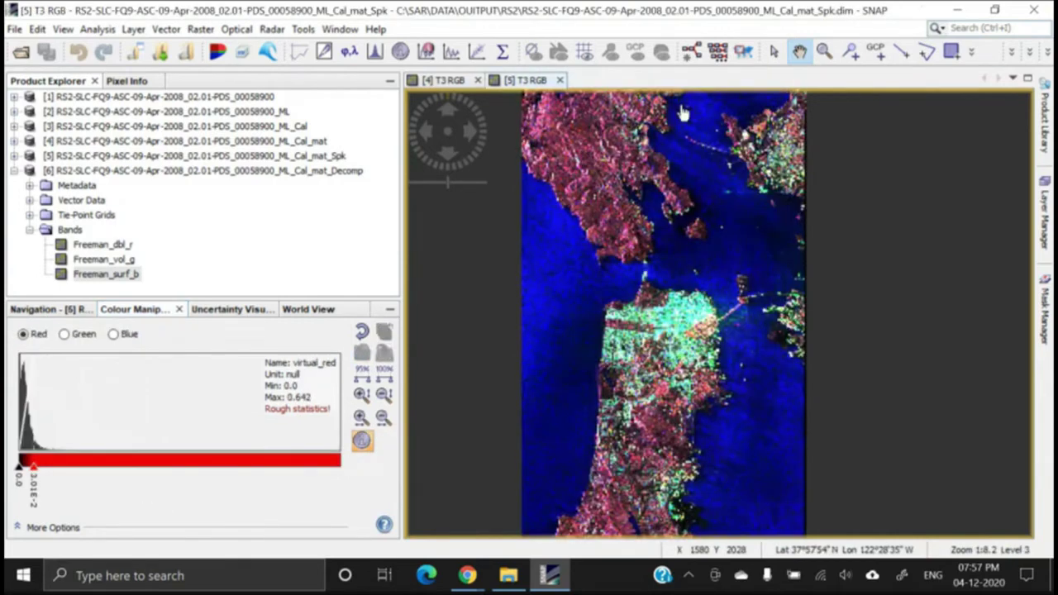
left_click(53, 310)
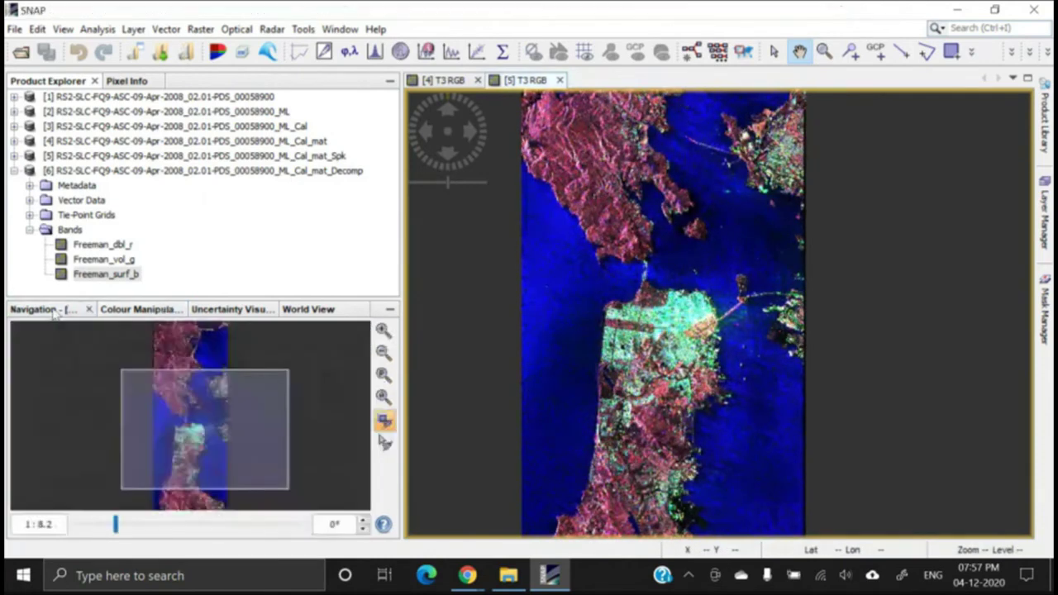
left_click(30, 232)
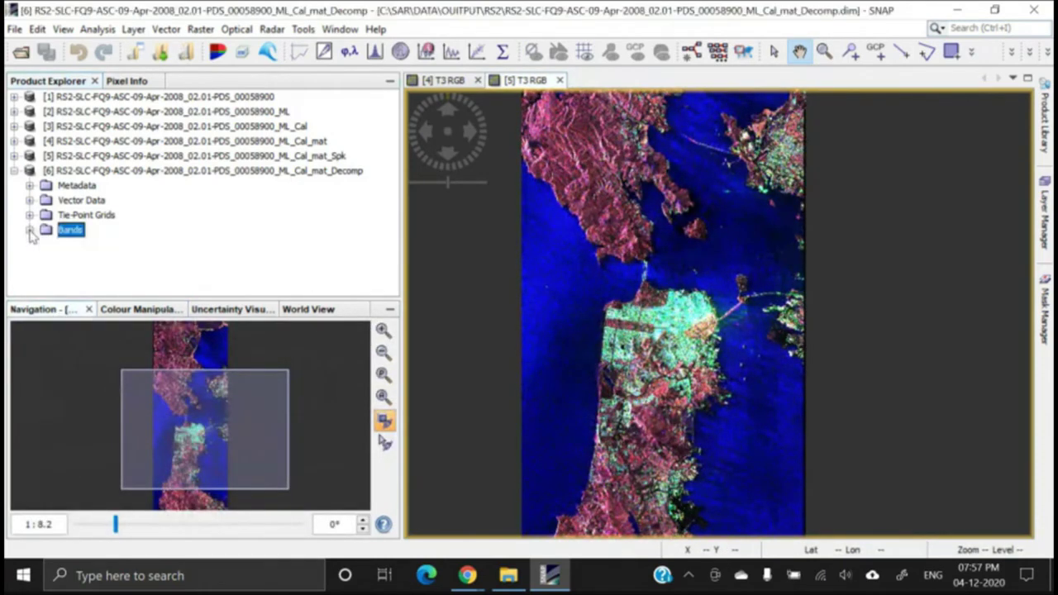
left_click(13, 172)
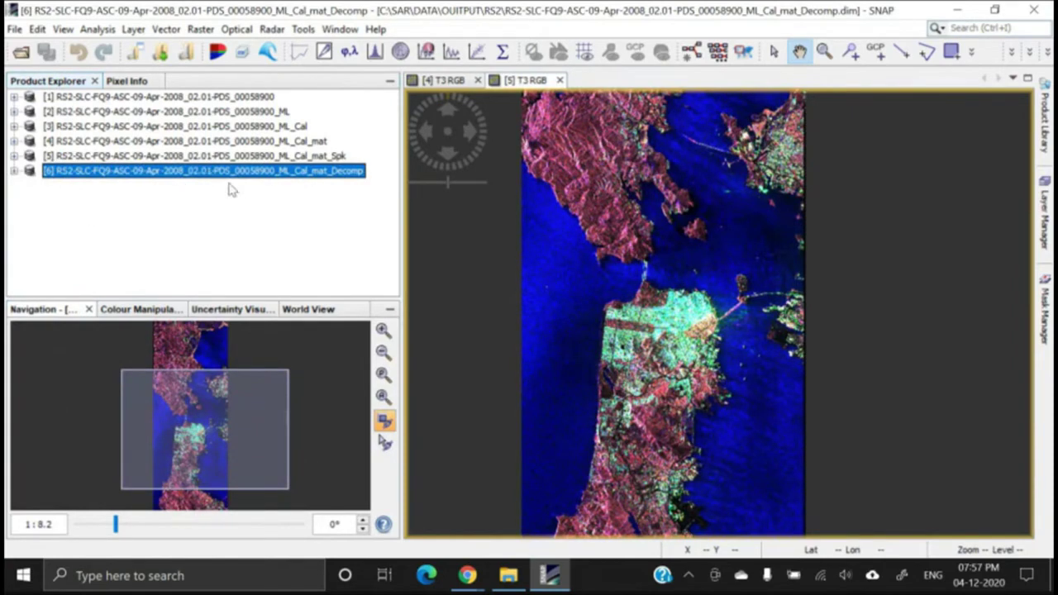
Open an RGB image of the ML_Cal_mat_Decomp product with the Freeman-Durden profile: red Freeman_dbl_r, green Freeman_vol_g, blue Freeman_surf_b.
right_click(152, 177)
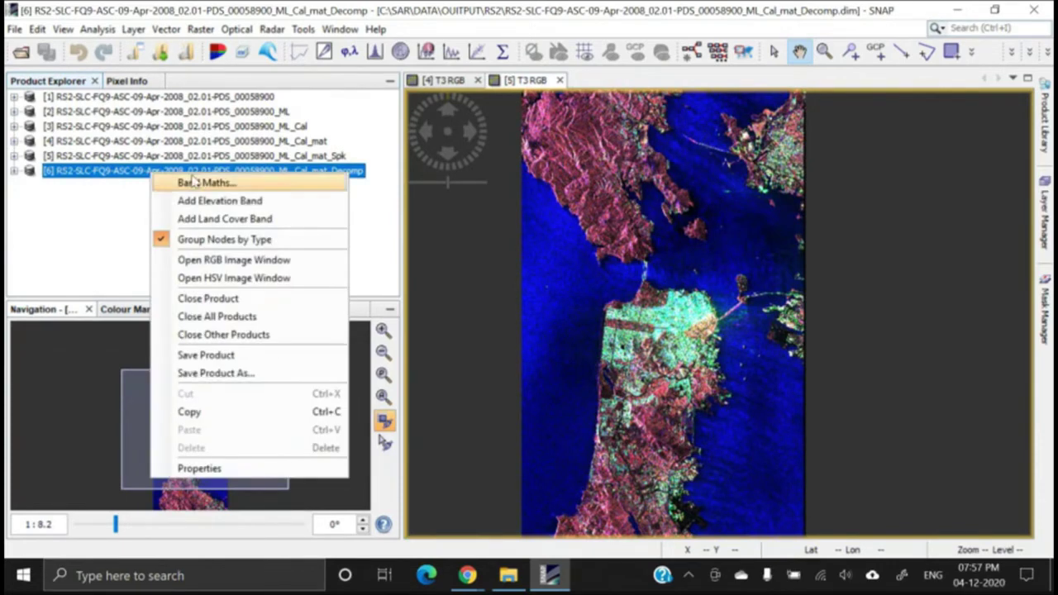
left_click(248, 265)
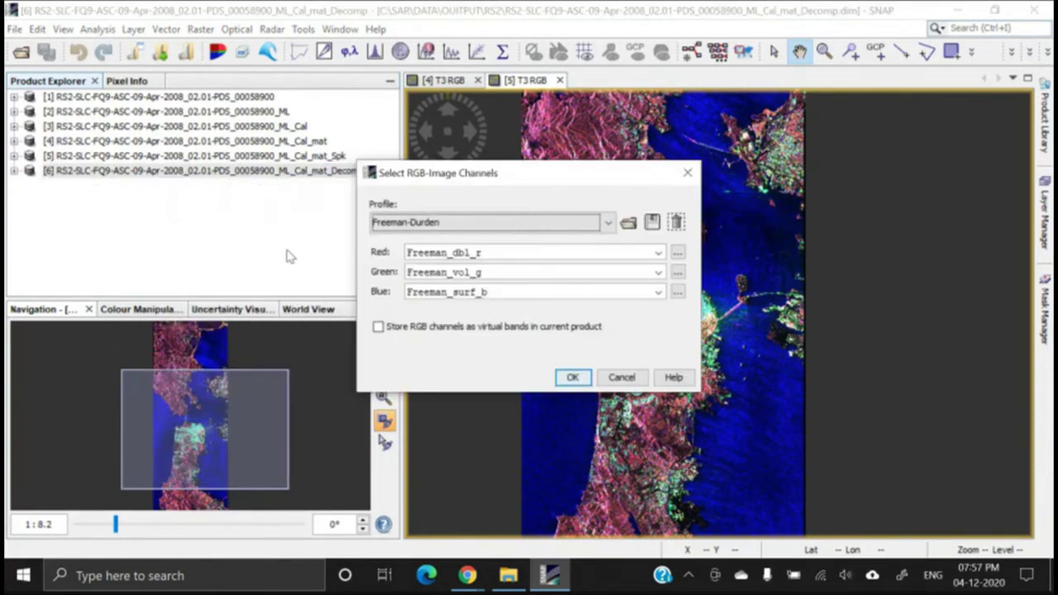
left_click_drag(524, 175, 495, 130)
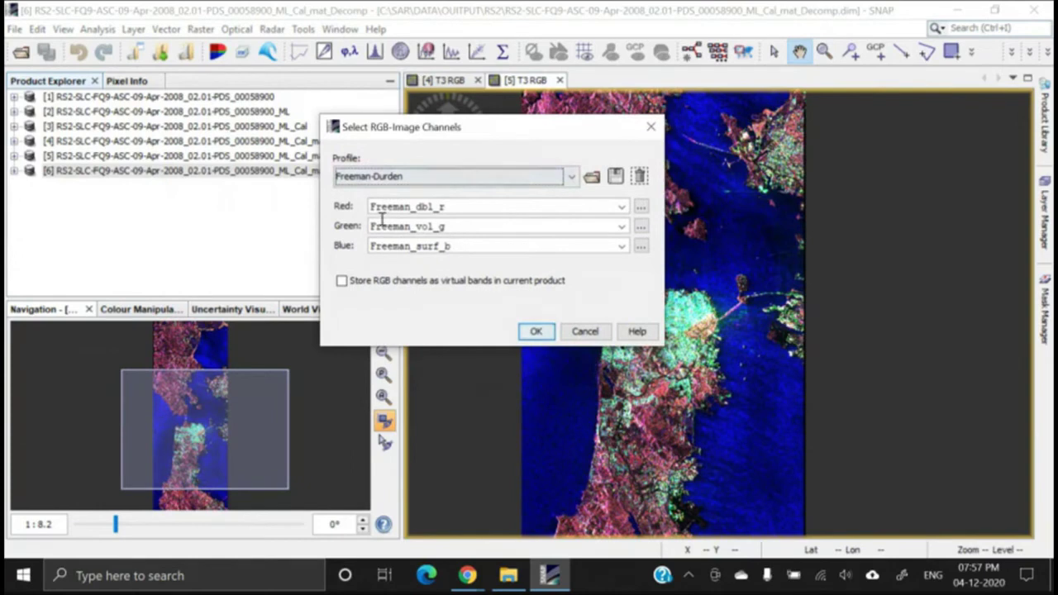
left_click(434, 207)
left_click_drag(453, 207, 361, 204)
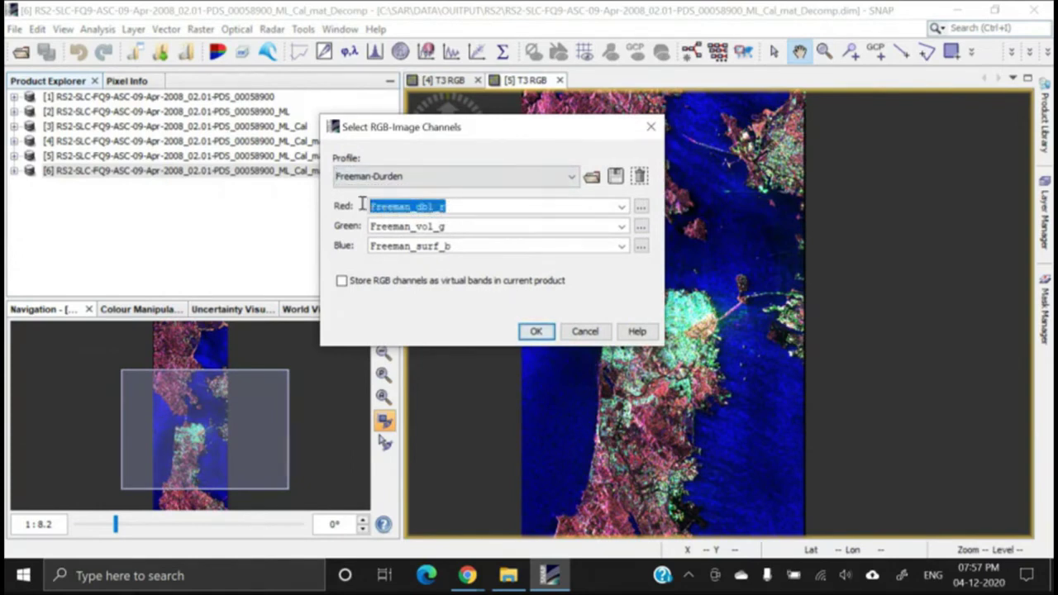
left_click(453, 226)
left_click_drag(453, 226, 355, 228)
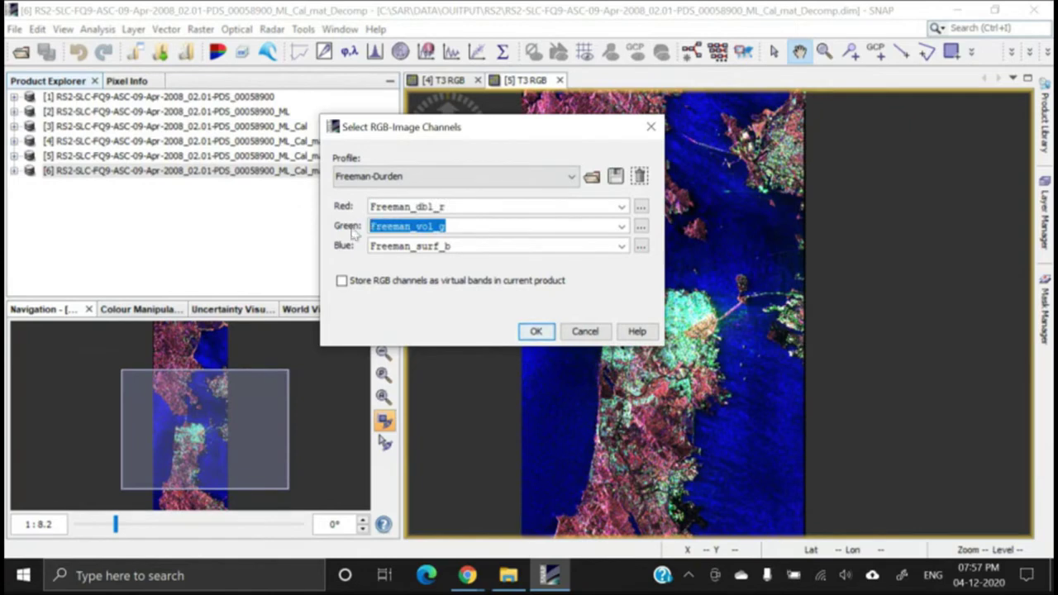
left_click_drag(463, 245, 364, 250)
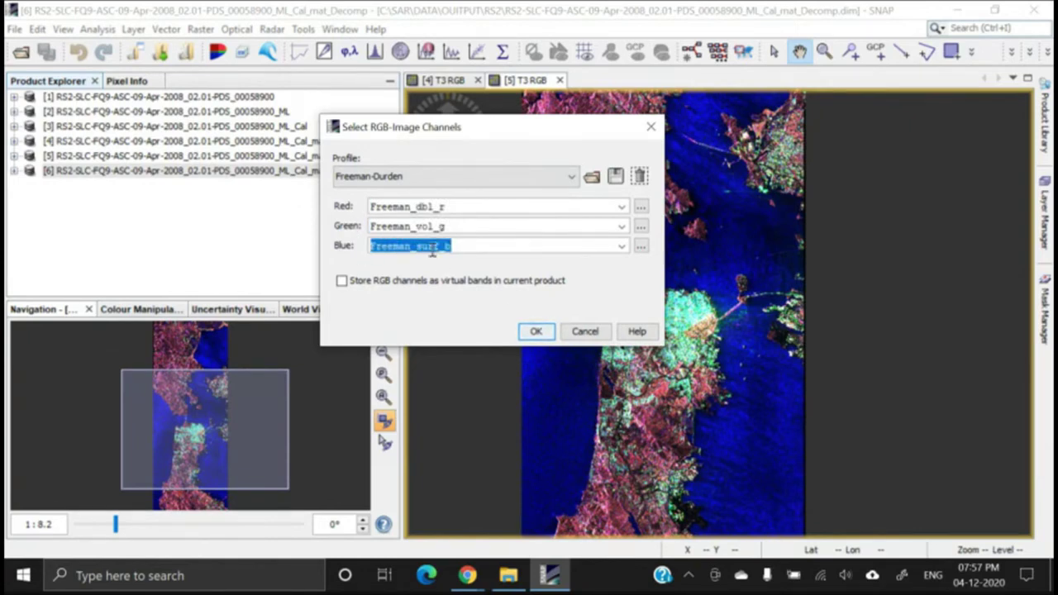
left_click(534, 335)
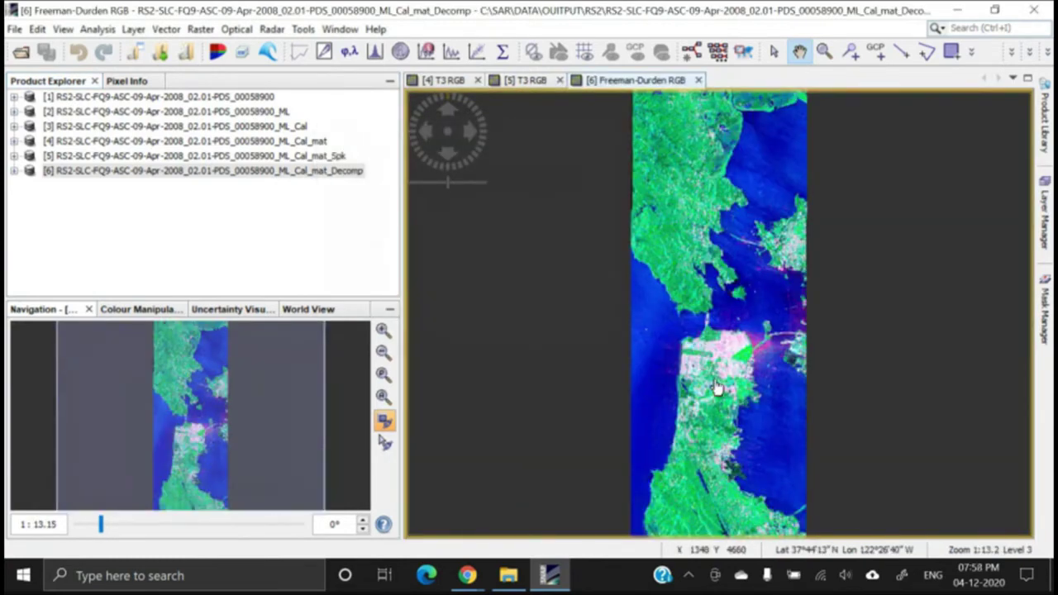
Examine the urban, park and vegetated areas of San Francisco and the terrain to its south in the Freeman-Durden composite.
scroll(717, 388, "up", 1)
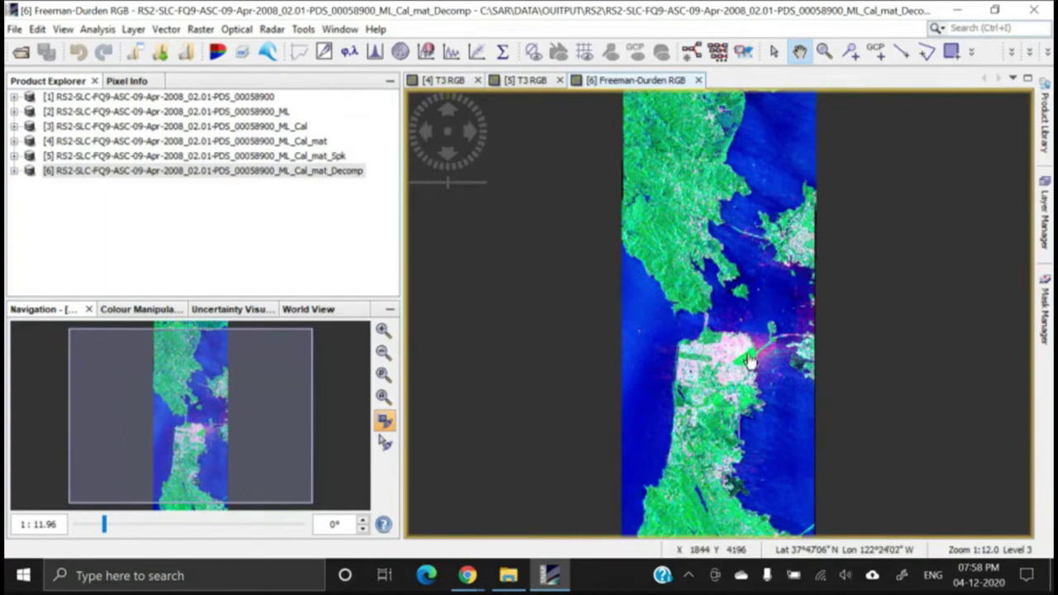
scroll(746, 372, "up", 4)
scroll(736, 397, "up", 2)
scroll(716, 429, "up", 4)
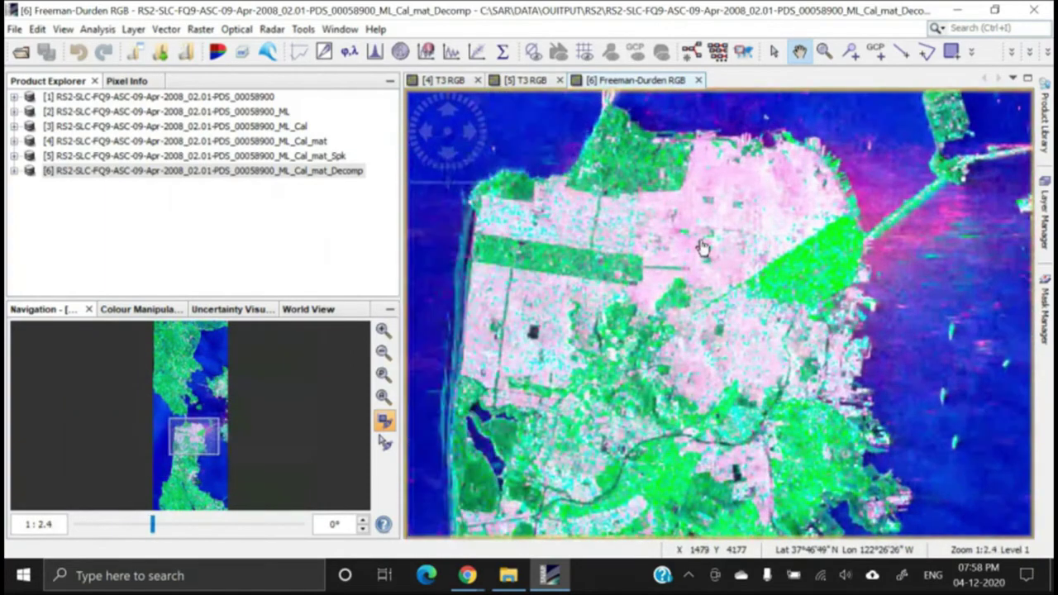
scroll(674, 272, "up", 3)
scroll(676, 273, "up", 1)
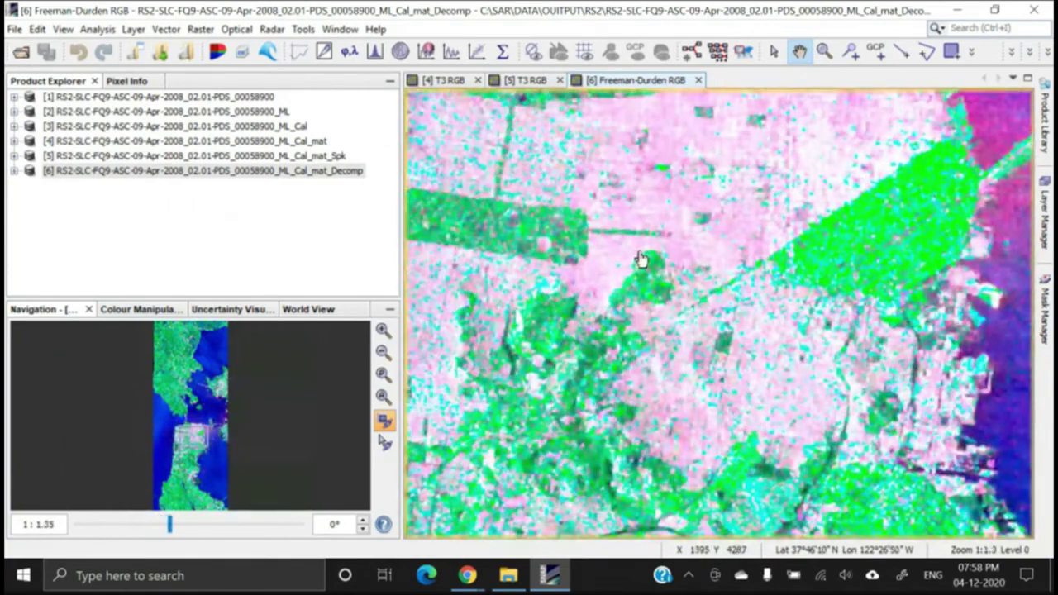
left_click_drag(645, 262, 808, 368)
scroll(726, 322, "up", 4)
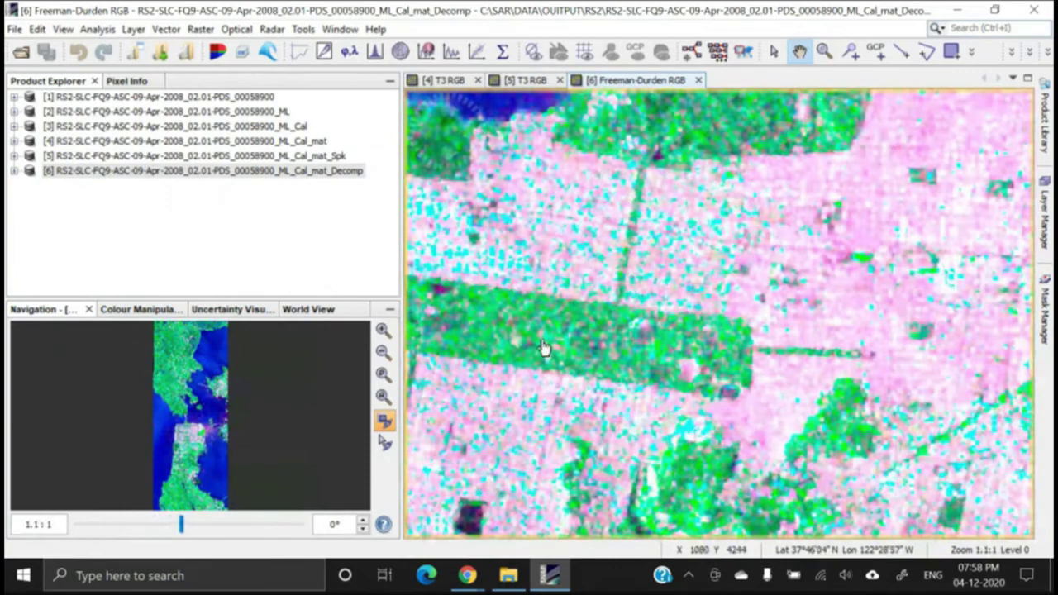
left_click_drag(543, 347, 618, 374)
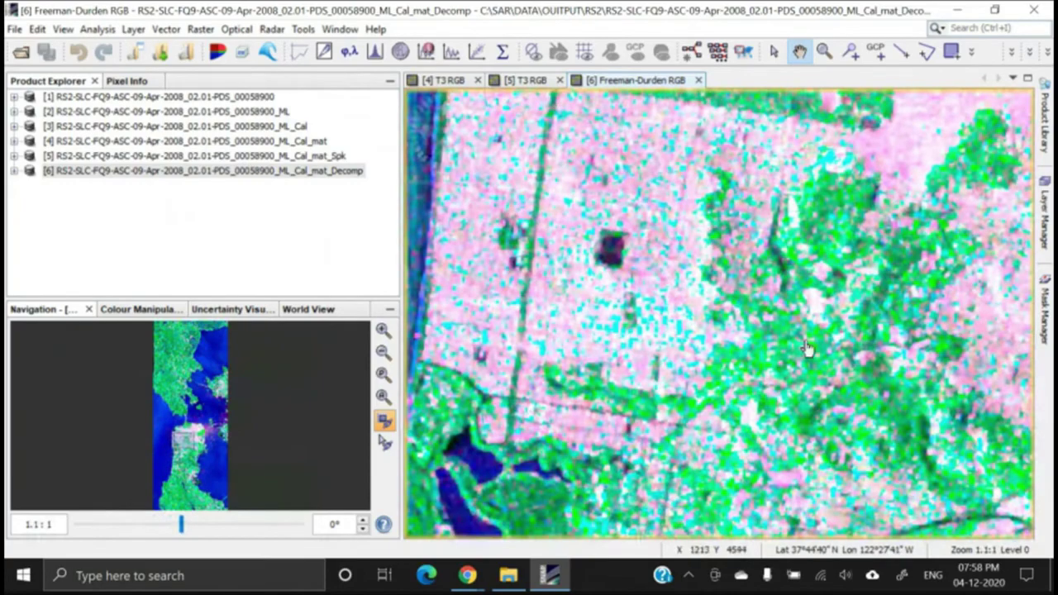
left_click_drag(808, 349, 636, 323)
scroll(583, 310, "up", 2)
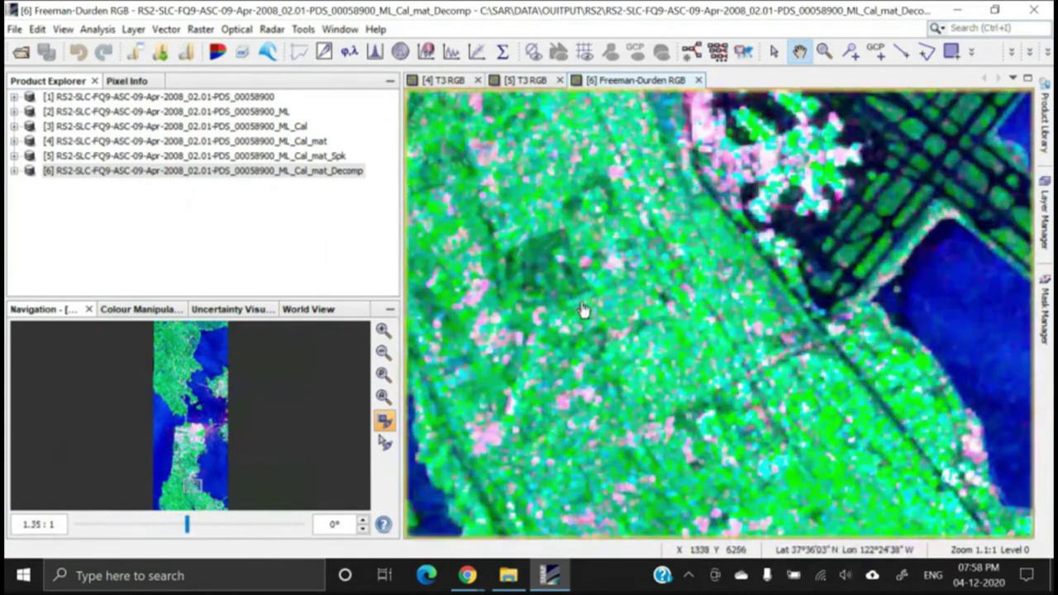
scroll(587, 309, "up", 3)
Compare the Freeman-Durden composite with the T3 RGB images of the ML_Cal_mat_Spk and ML_Cal_mat products over the northern bay.
scroll(600, 306, "down", 10)
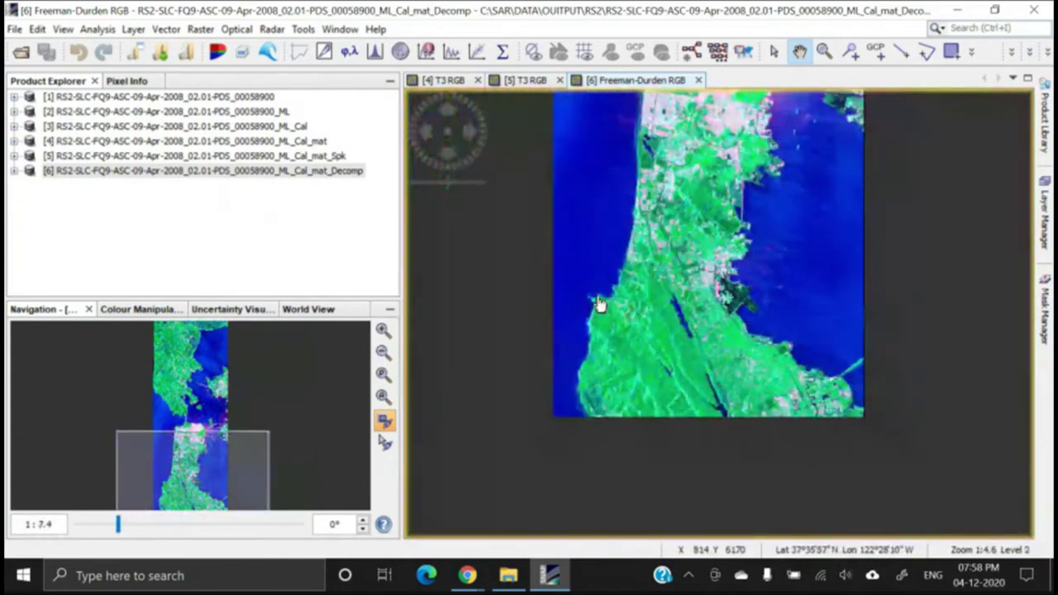
left_click_drag(666, 205, 676, 342)
left_click_drag(674, 261, 669, 329)
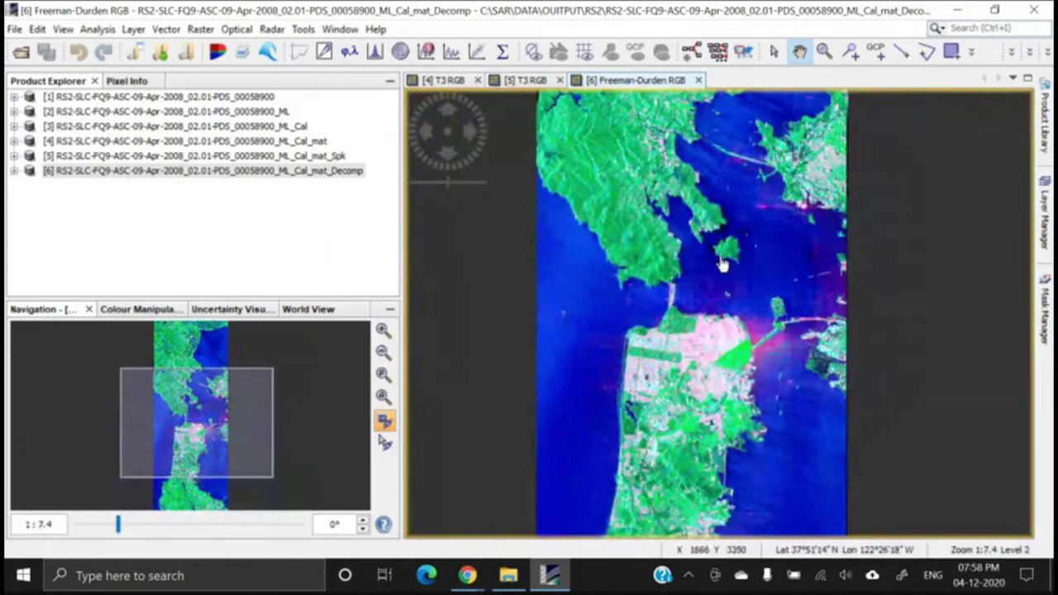
left_click_drag(680, 182, 660, 265)
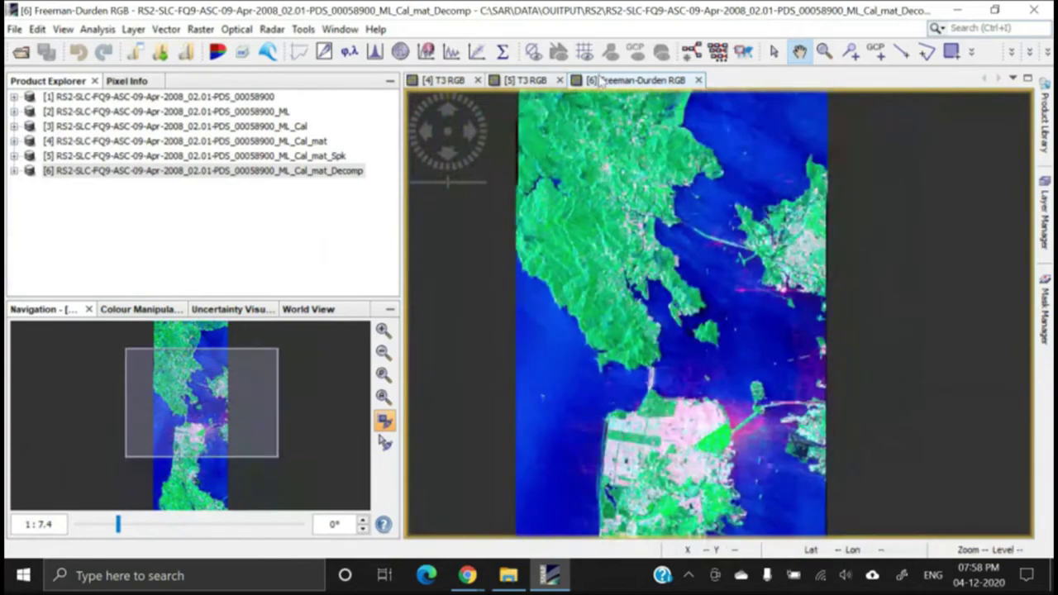
left_click(542, 81)
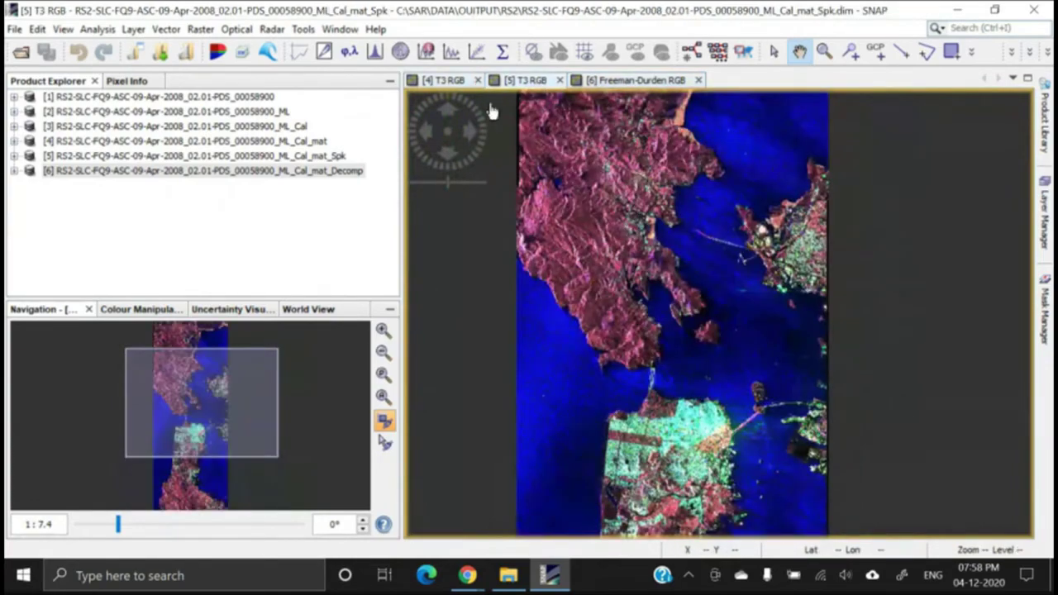
left_click(447, 82)
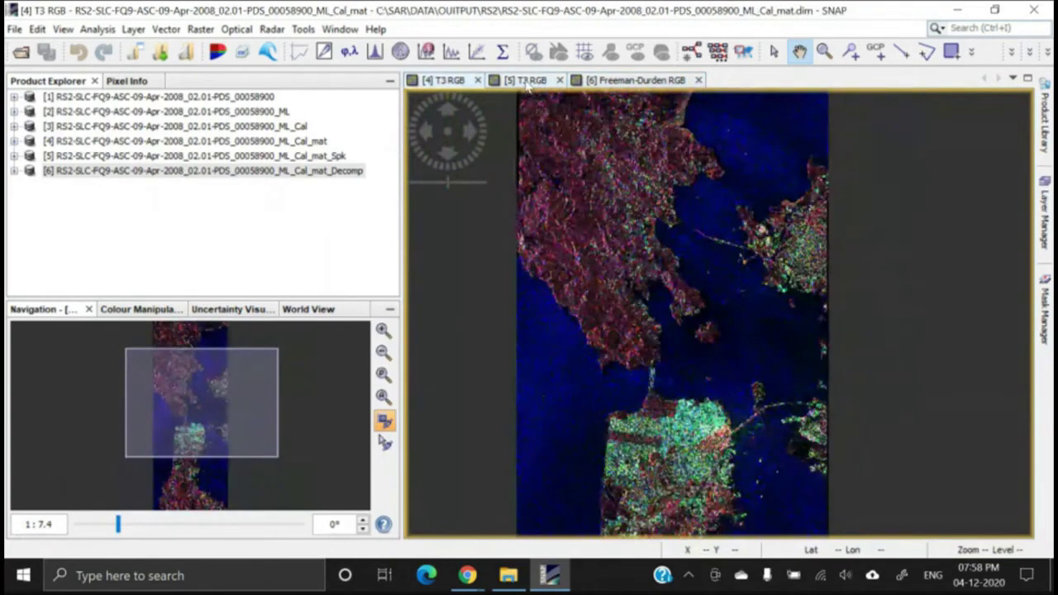
left_click(527, 83)
left_click(630, 81)
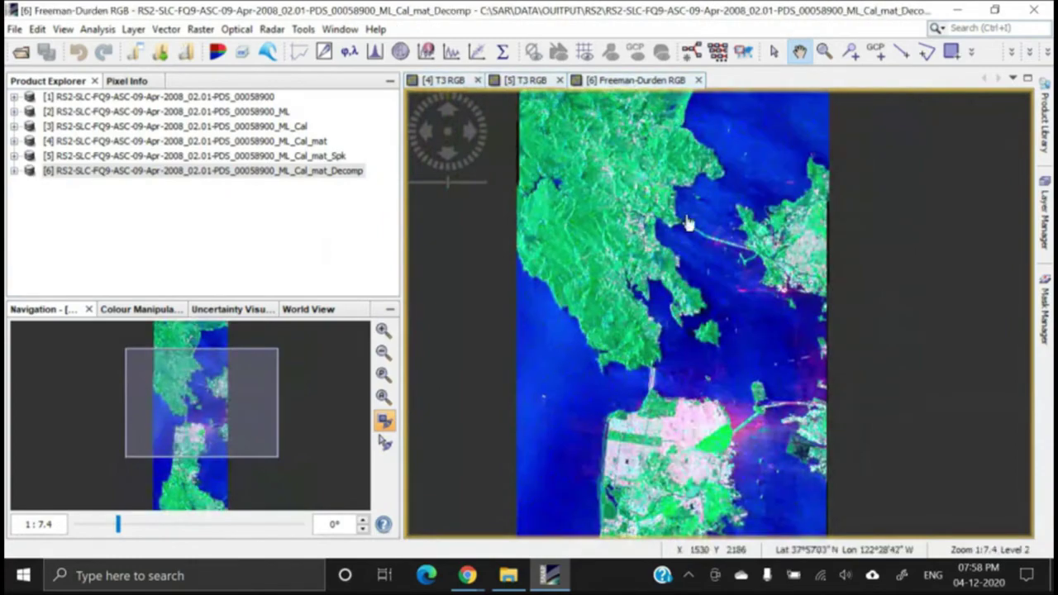
Inspect the Golden Gate Bridge and the northern part of the city in the Freeman-Durden composite.
scroll(666, 301, "up", 3)
scroll(683, 298, "up", 5)
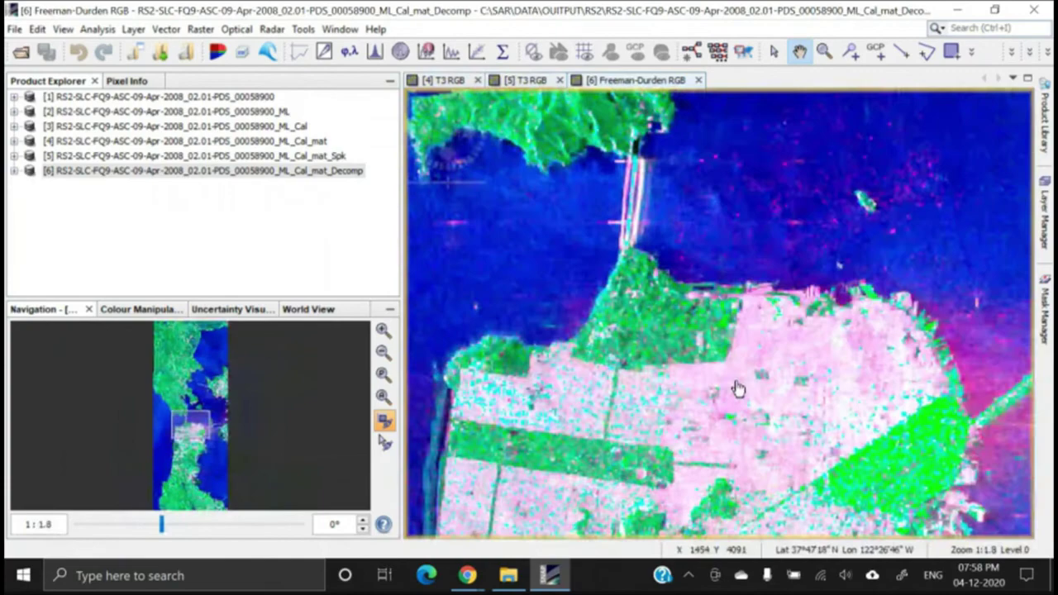
left_click_drag(738, 389, 752, 296)
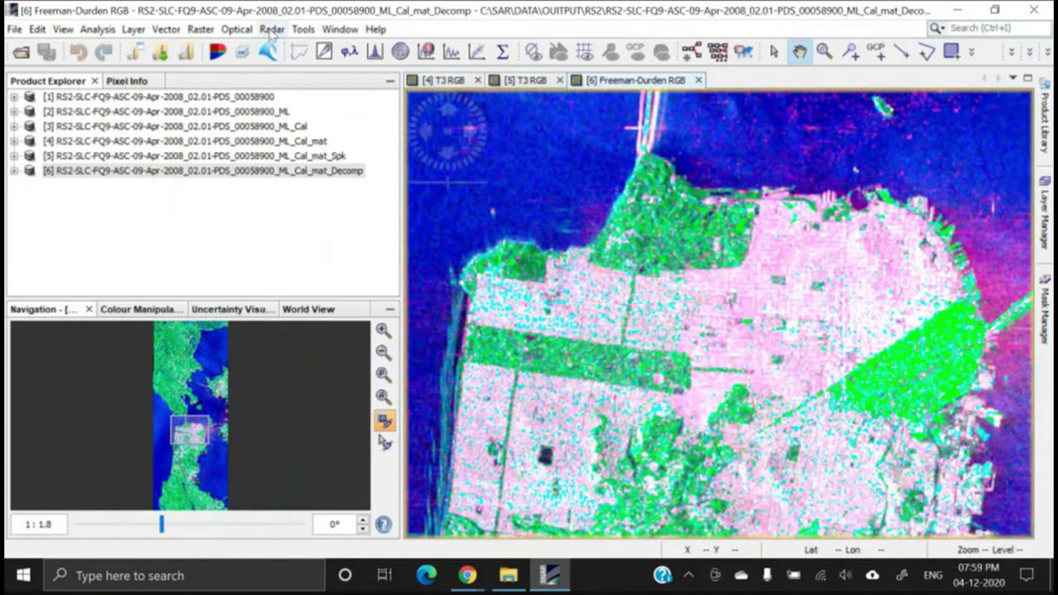
left_click(274, 30)
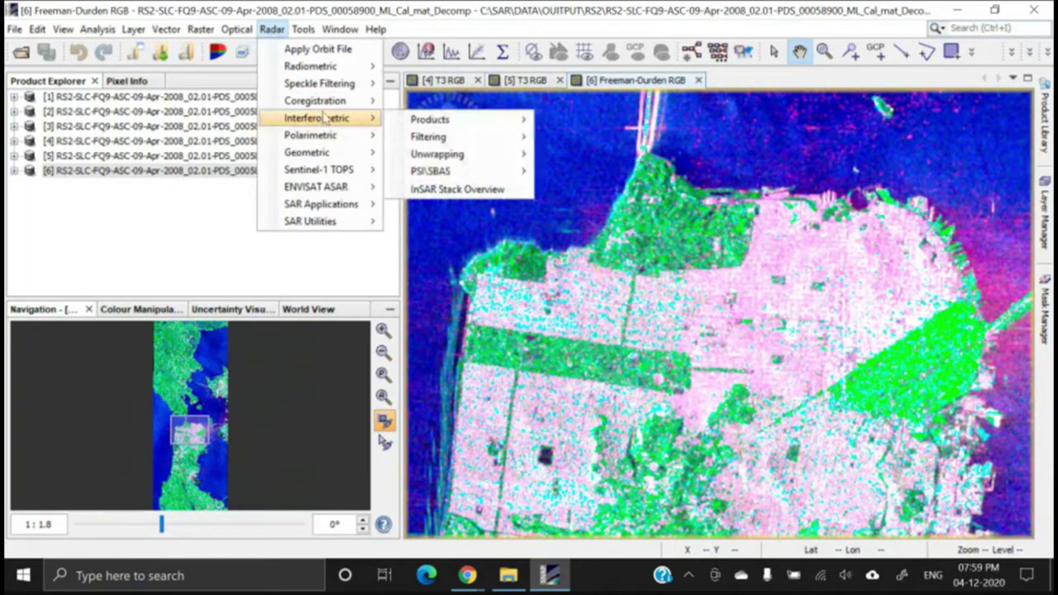
mouse_move(322, 90)
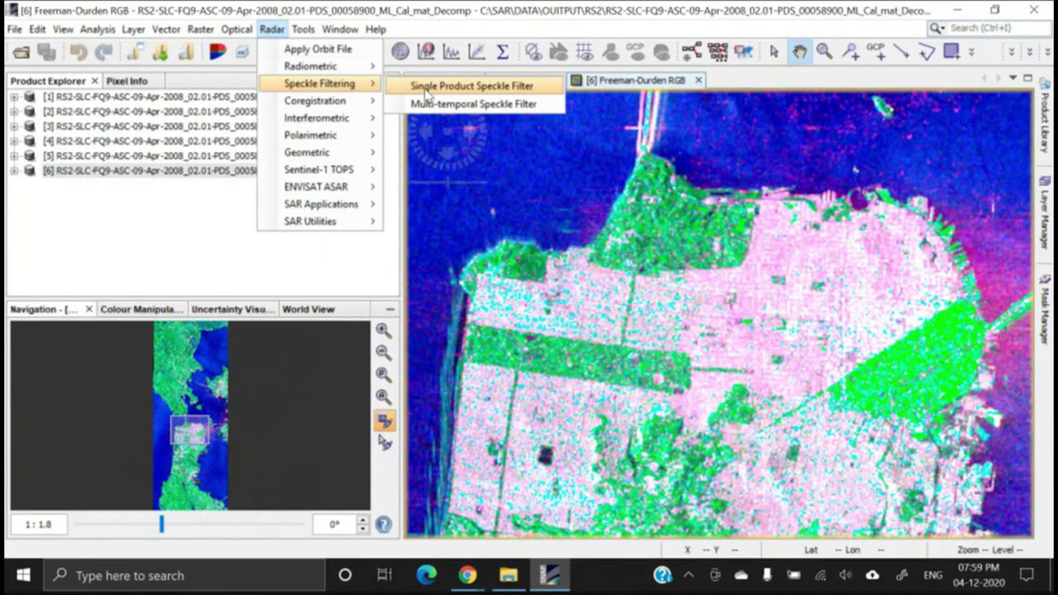
left_click(668, 286)
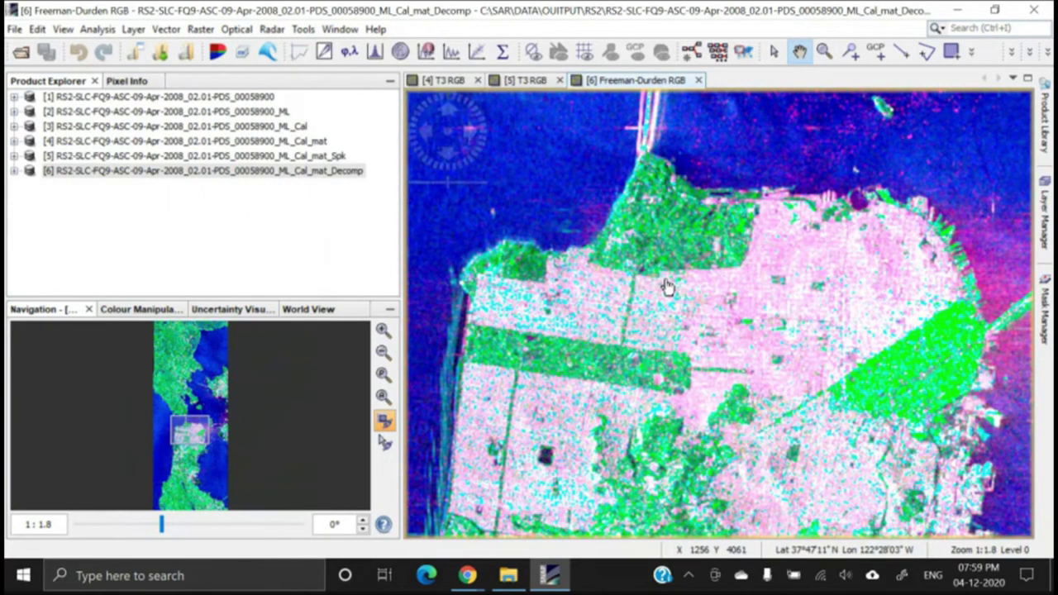
Review the Freeman-Durden composite as a whole and select the ML_Cal_mat_Decomp product.
scroll(669, 285, "up", 1)
scroll(668, 285, "down", 2)
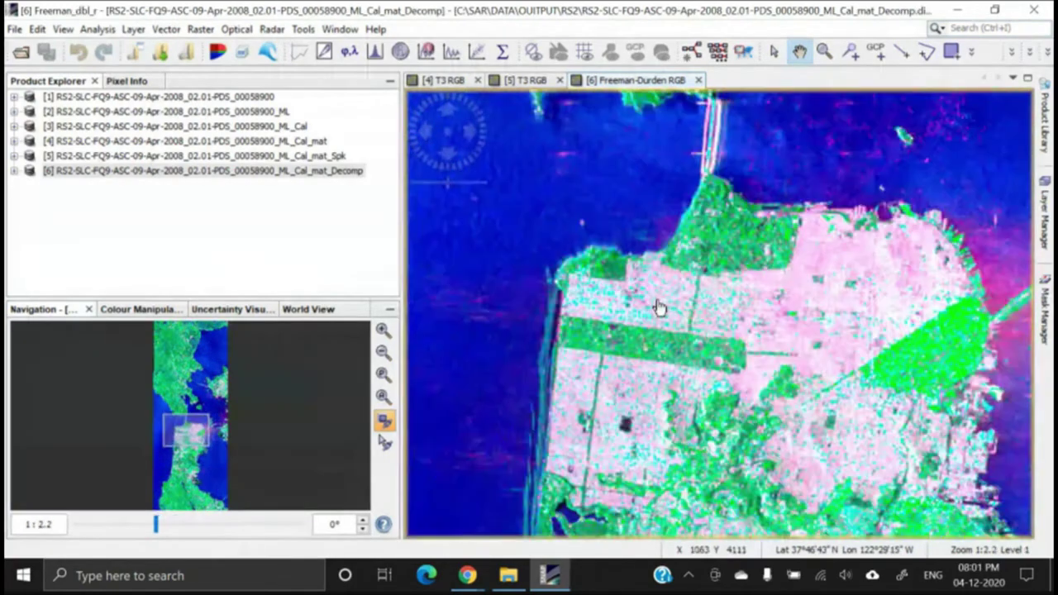
scroll(664, 306, "down", 5)
left_click_drag(688, 305, 658, 302)
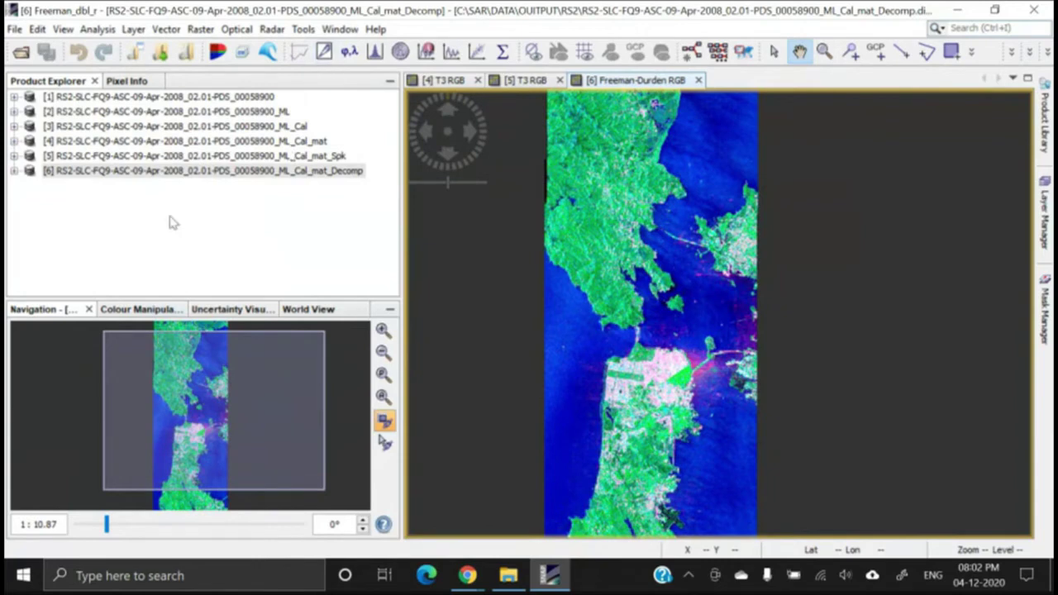
left_click(180, 157)
left_click(181, 172)
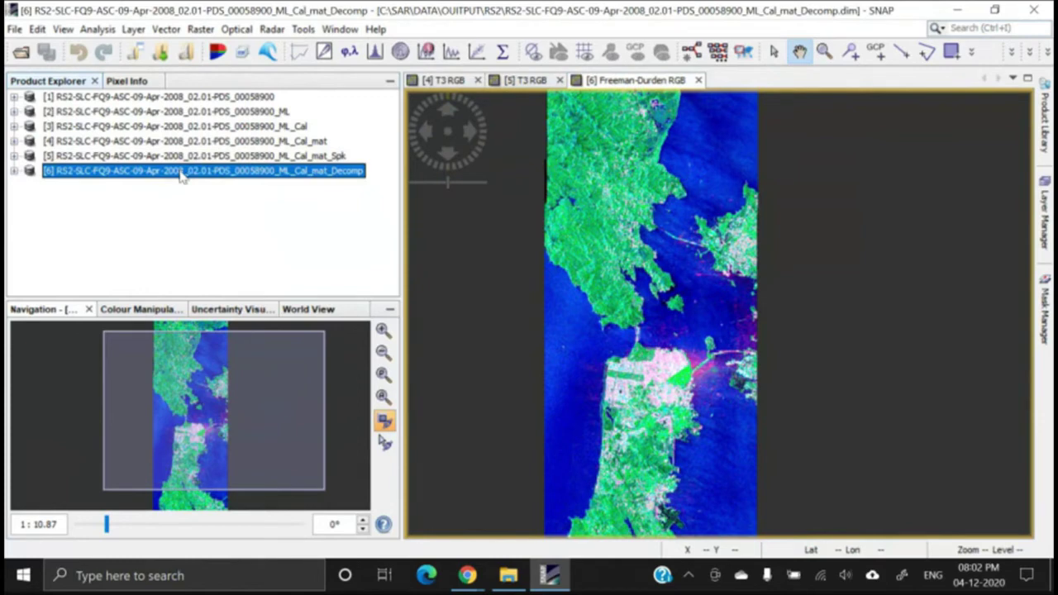
Compute a scatter plot of the decomposition product with Freeman_dbl_r on the X-axis and Freeman_vol_g on the Y-axis.
left_click(324, 52)
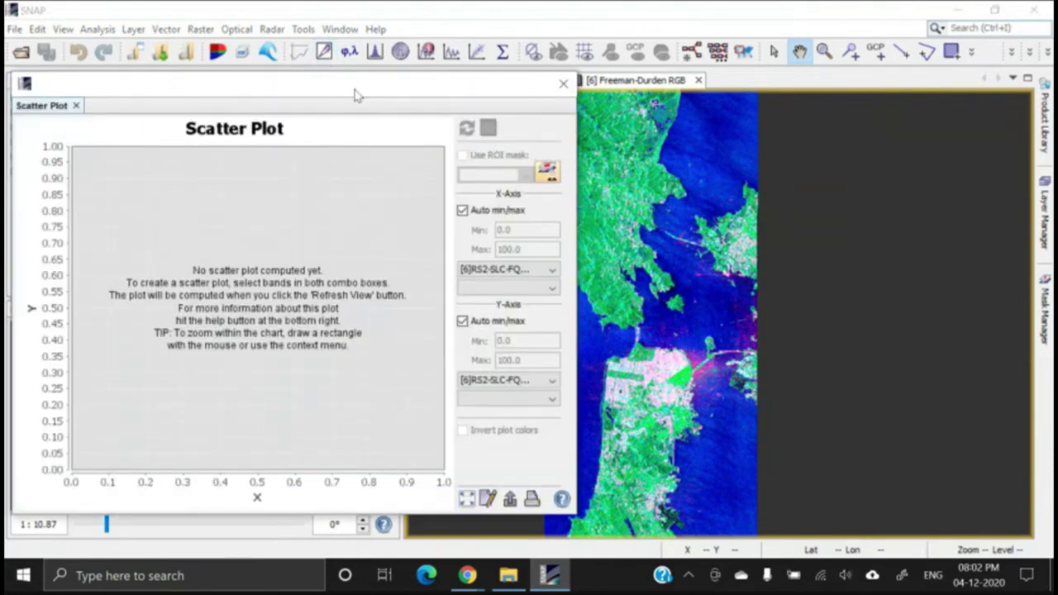
left_click_drag(355, 92, 489, 54)
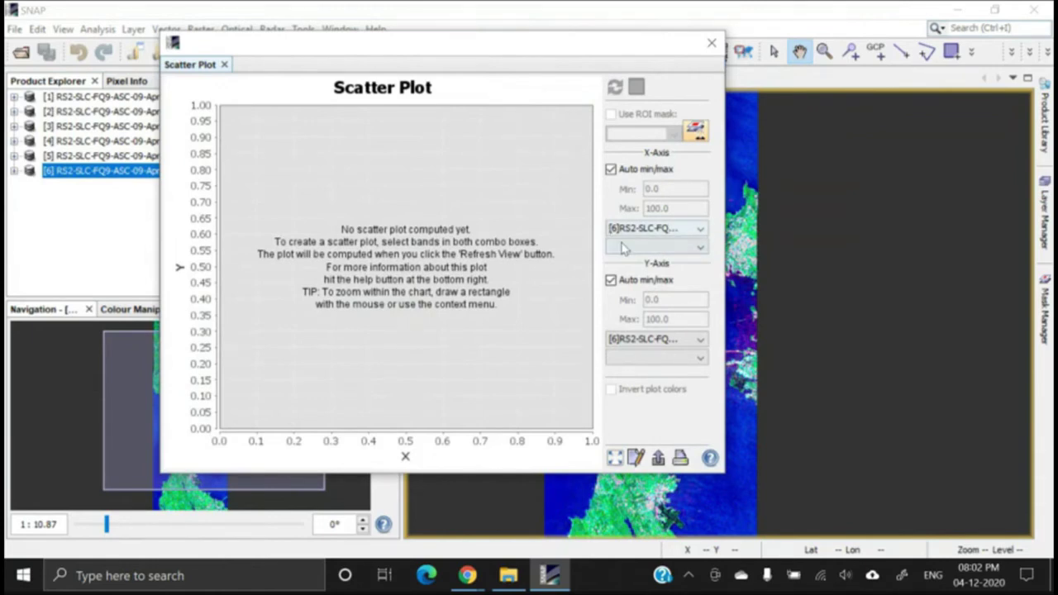
left_click(701, 249)
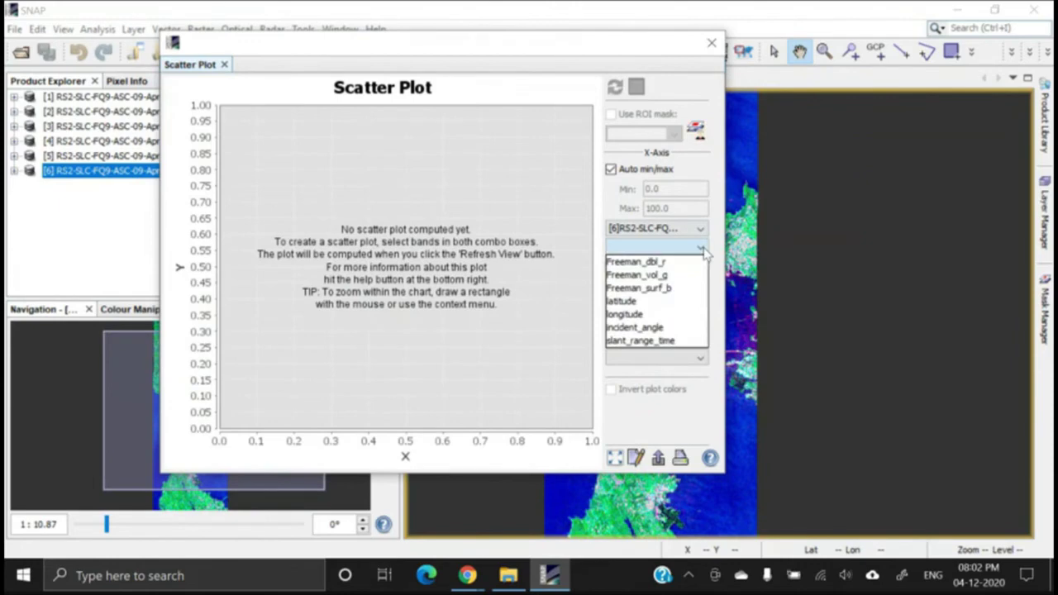
left_click(664, 263)
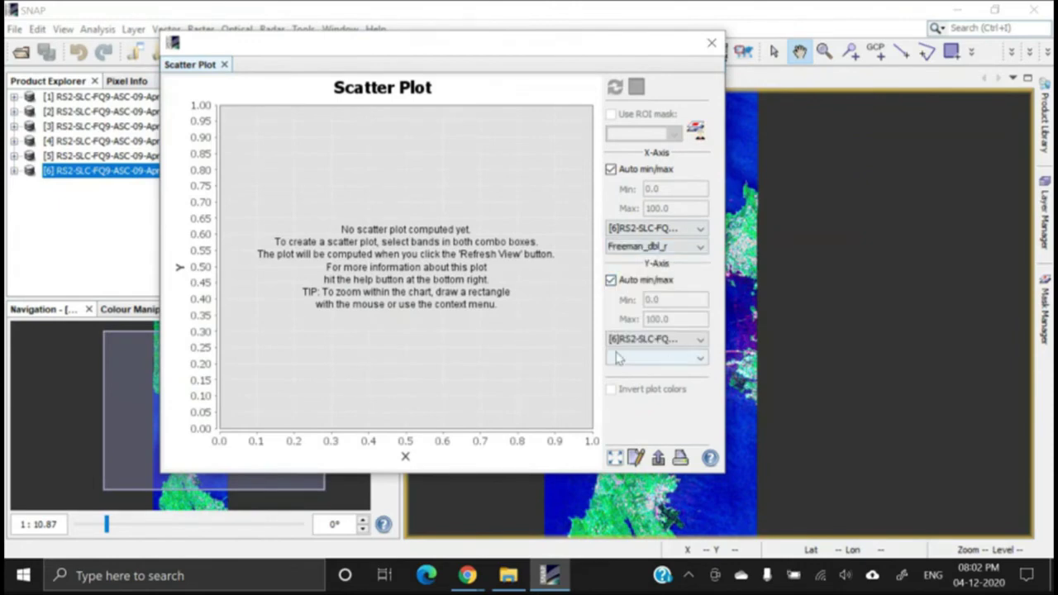
left_click(701, 359)
left_click(659, 386)
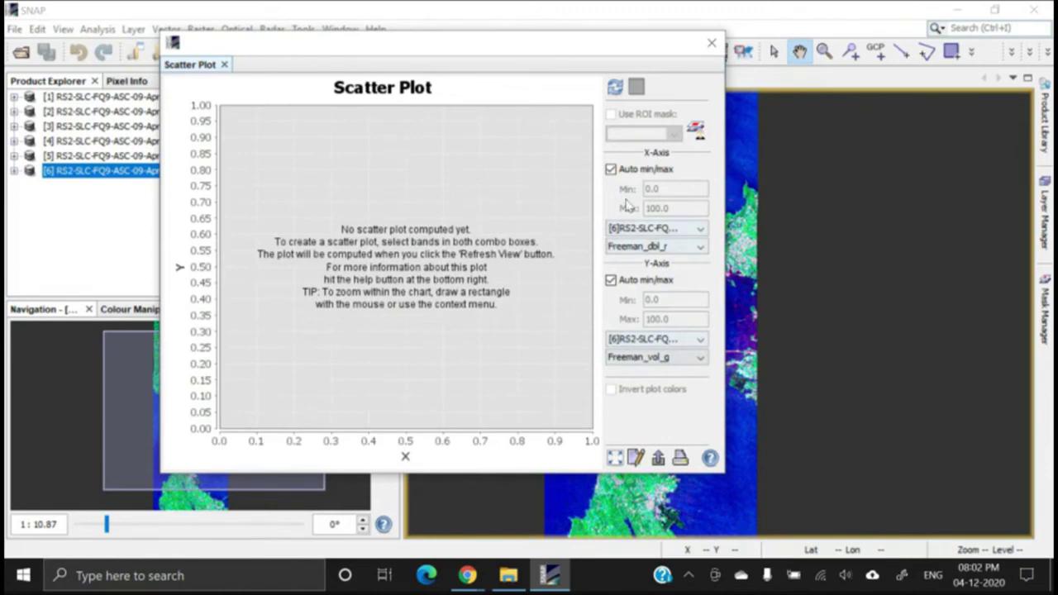
left_click(616, 88)
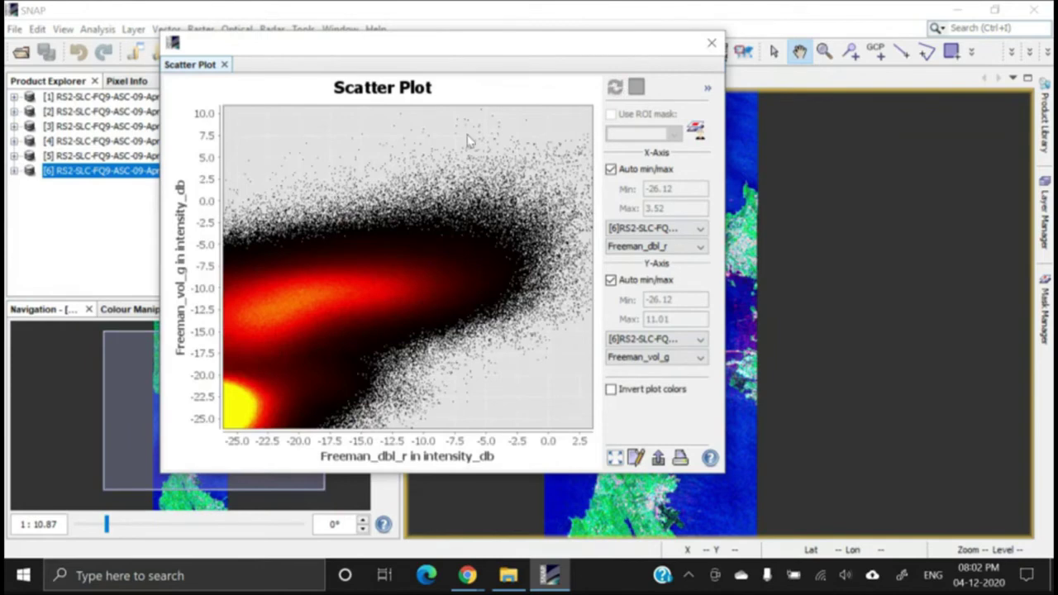
Arrange the scatter plot beside the Freeman-Durden composite, reset its Y-axis band to Freeman_vol_g and recompute the plot.
left_click_drag(453, 55, 454, 26)
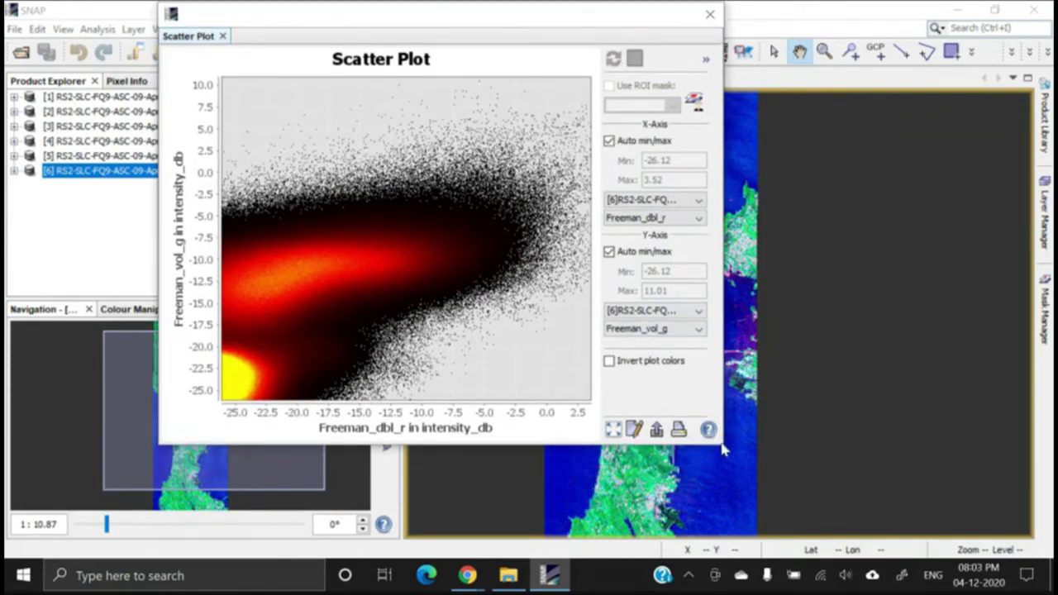
left_click_drag(784, 274, 874, 269)
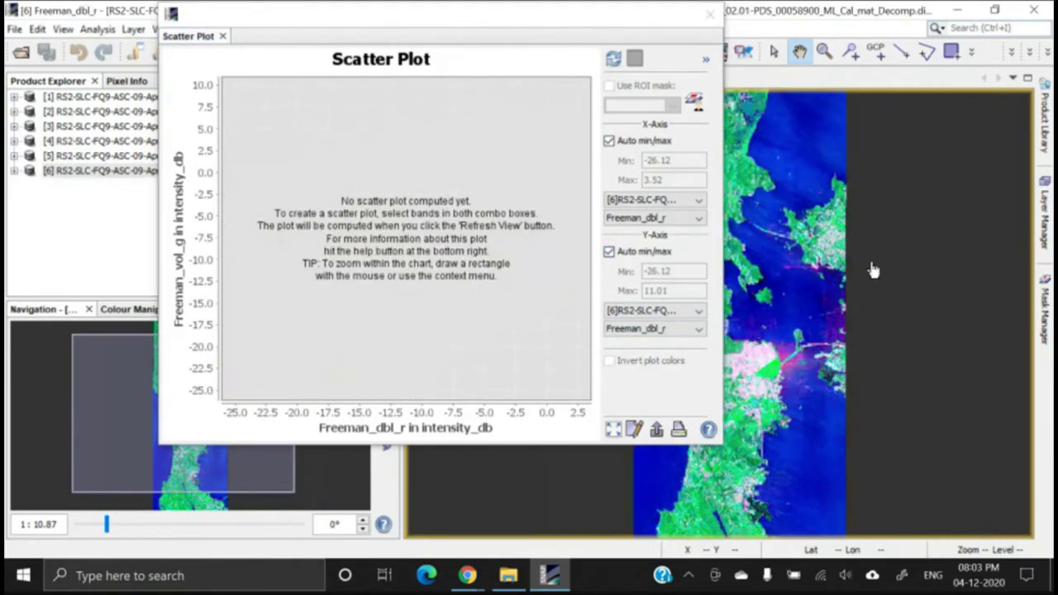
left_click_drag(741, 287, 878, 281)
scroll(878, 282, "up", 2)
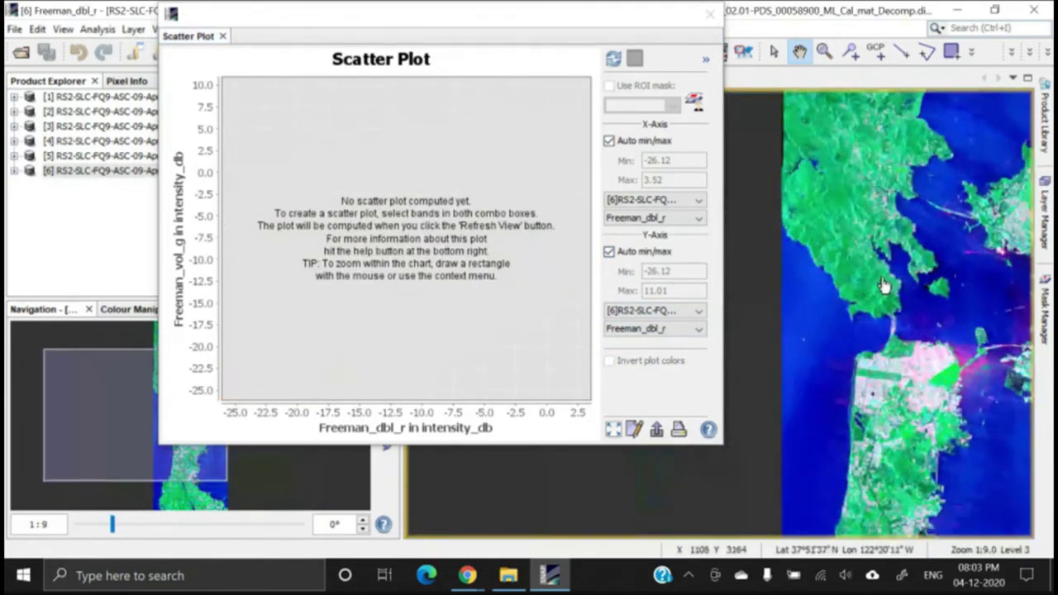
scroll(881, 286, "down", 3)
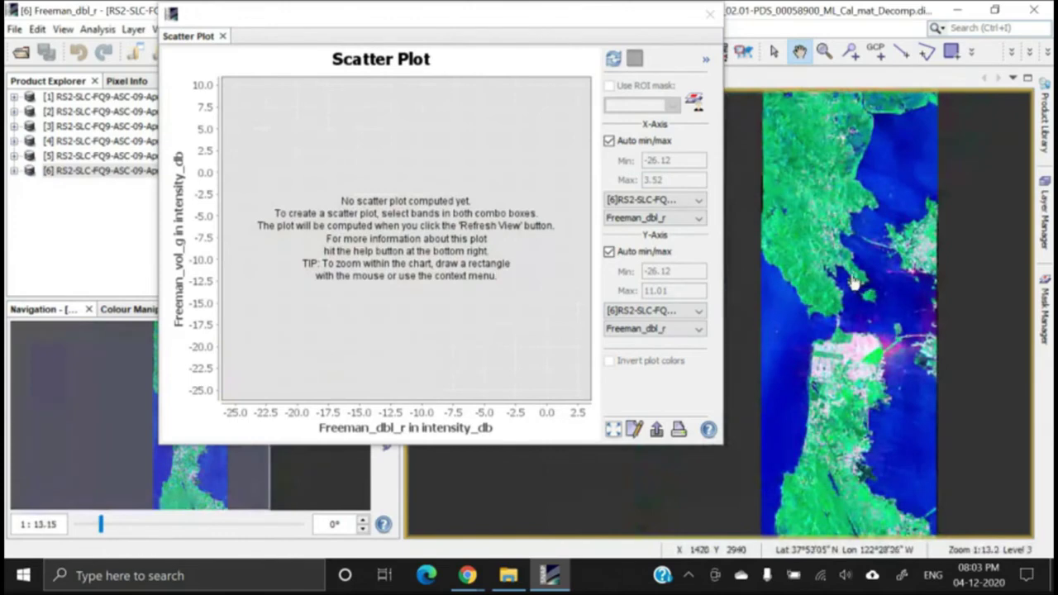
scroll(857, 279, "down", 1)
left_click_drag(856, 279, 907, 273)
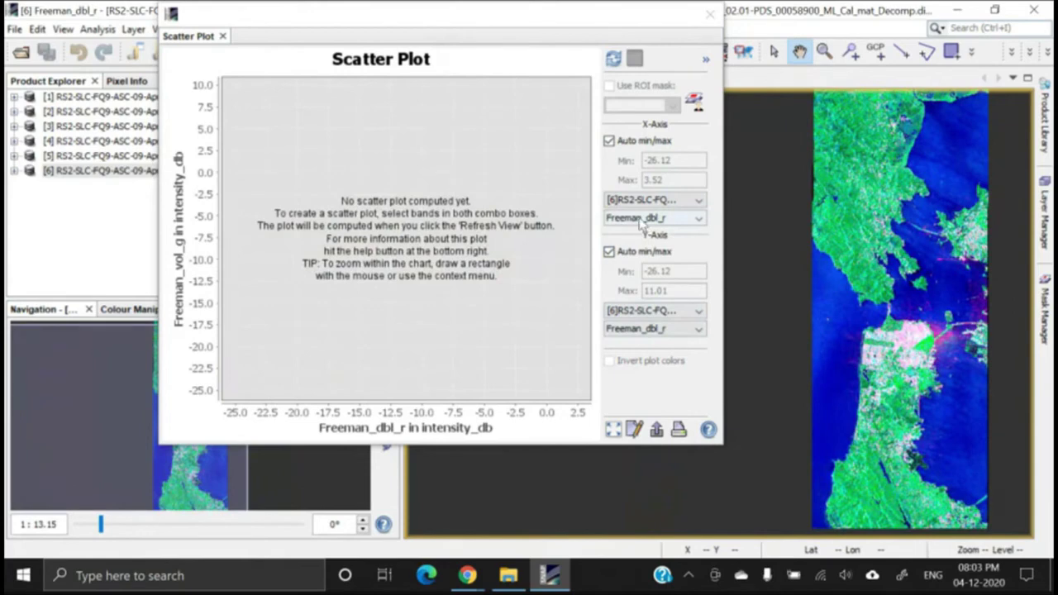
left_click(643, 330)
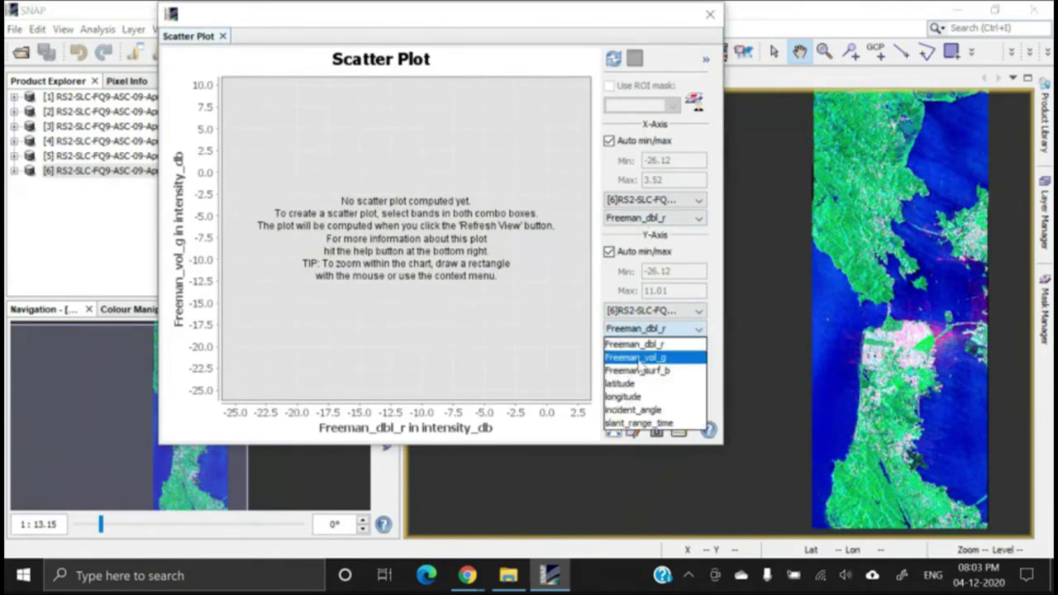
left_click(637, 358)
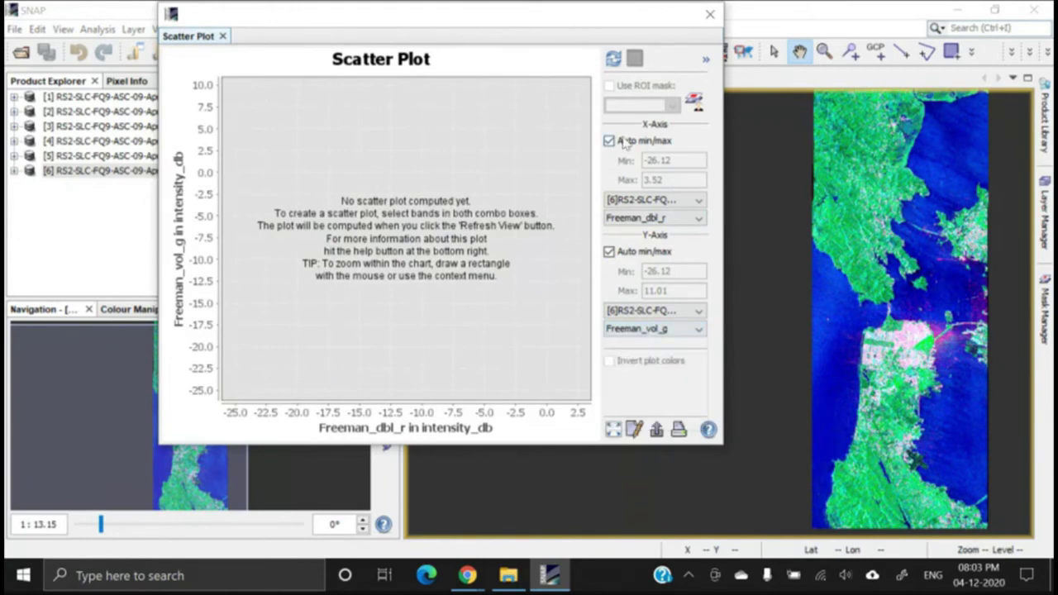
left_click(613, 59)
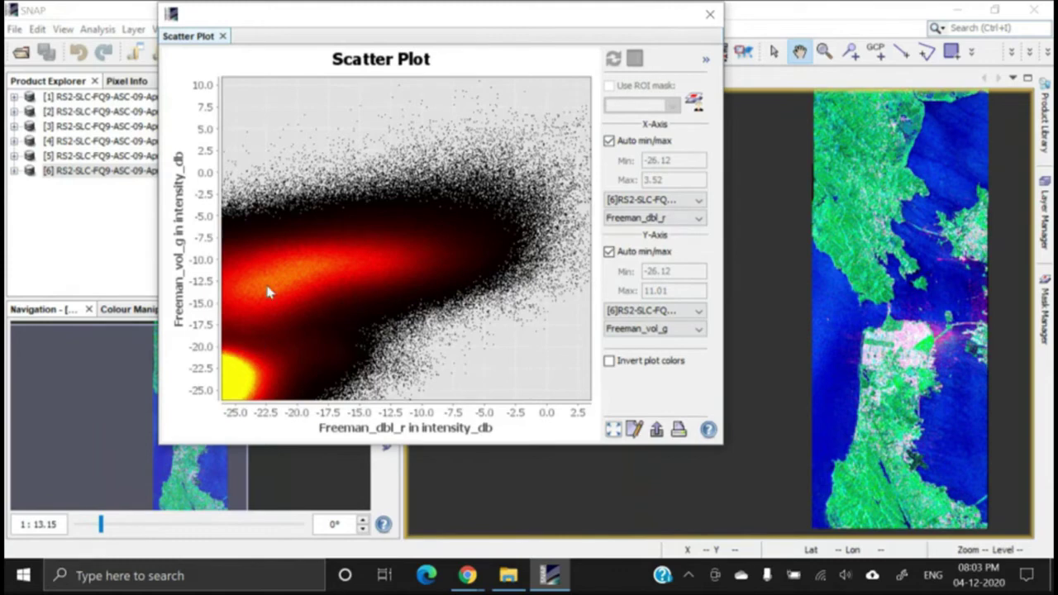
Enable the scatter_plot_area mask, mark the low-volume-scattering cluster on the plot and examine the matching pixels in the composite.
right_click(387, 191)
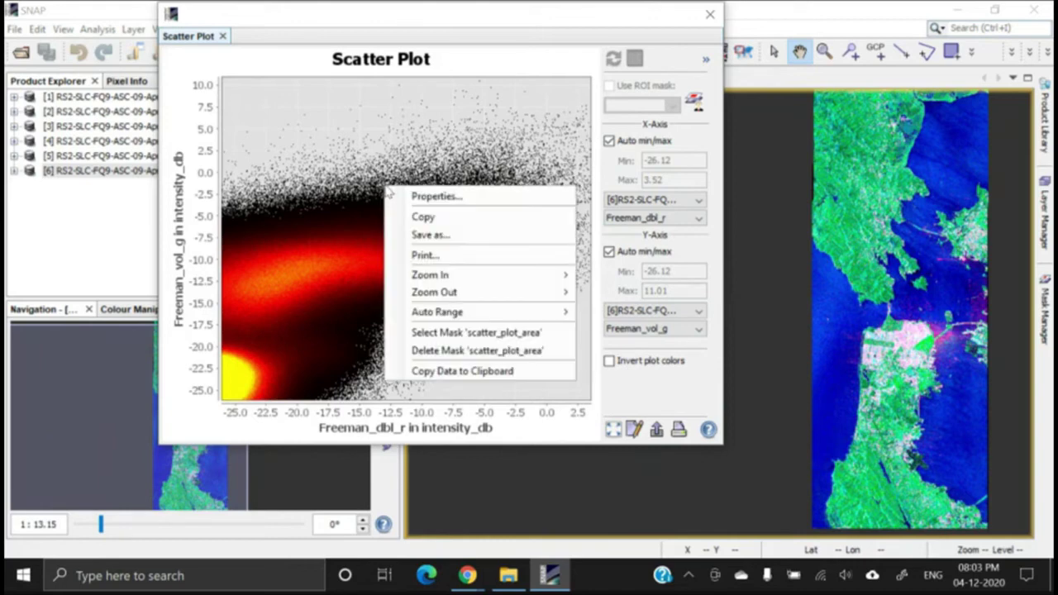
left_click(453, 334)
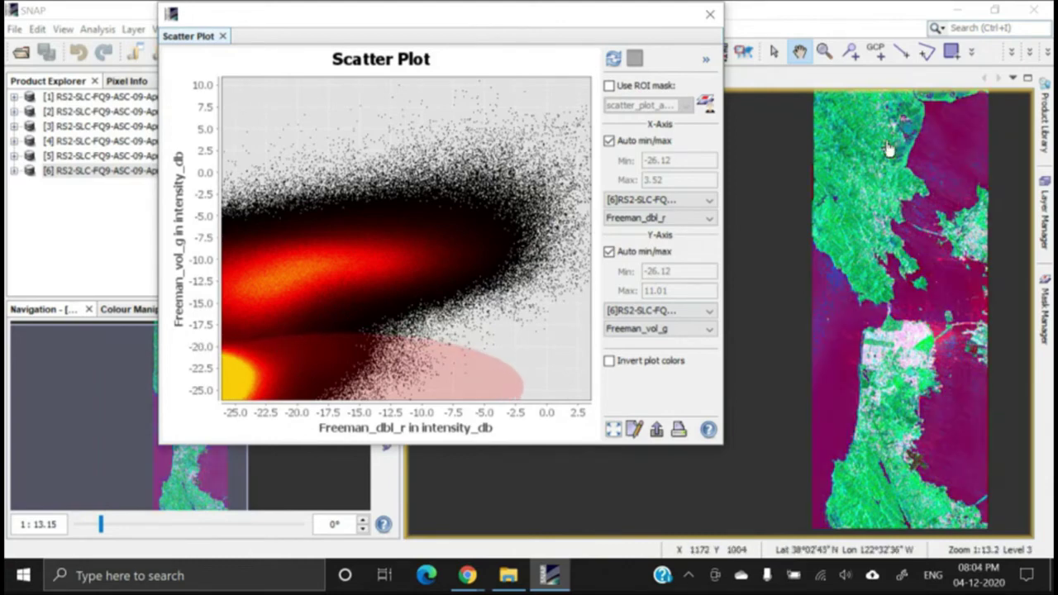
left_click_drag(937, 194, 919, 288)
left_click_drag(882, 428, 889, 290)
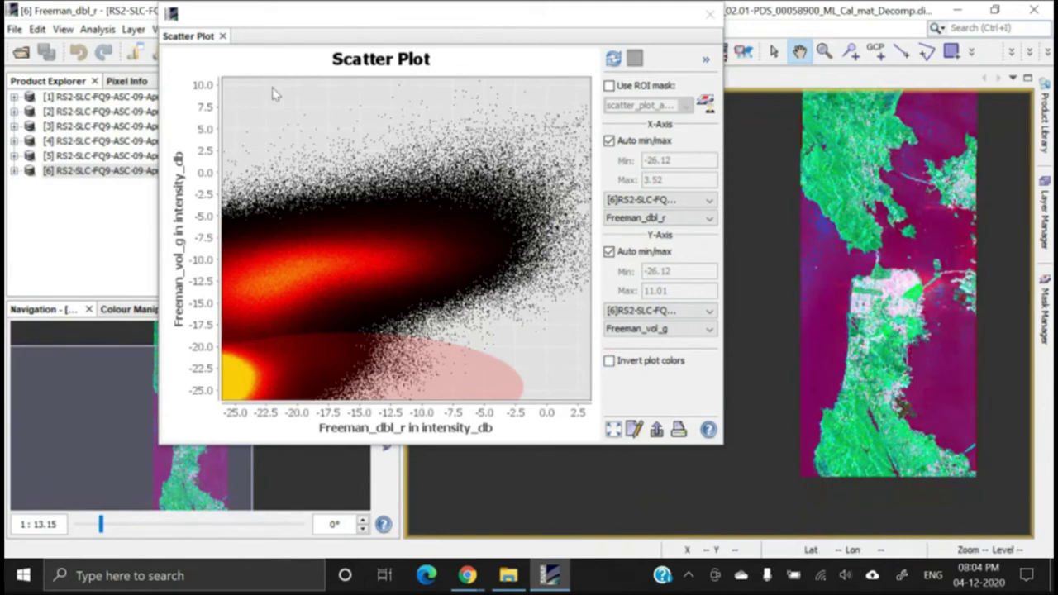
Mark the high-volume-scattering part of the scatter plot instead and examine the matching pixels in the composite.
left_click_drag(229, 88, 681, 339)
left_click_drag(936, 302, 947, 404)
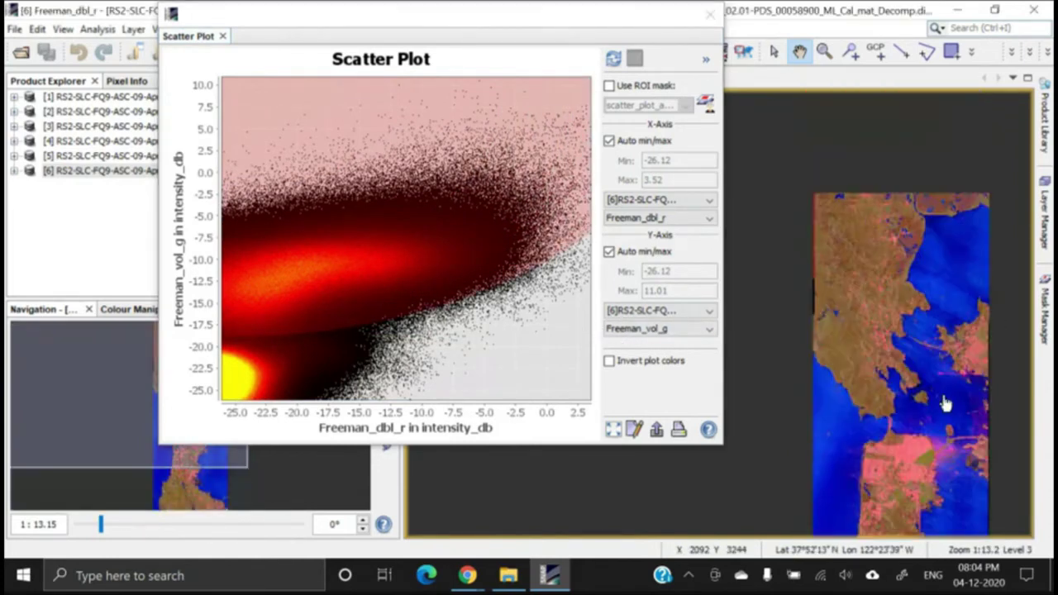
left_click_drag(929, 449, 934, 375)
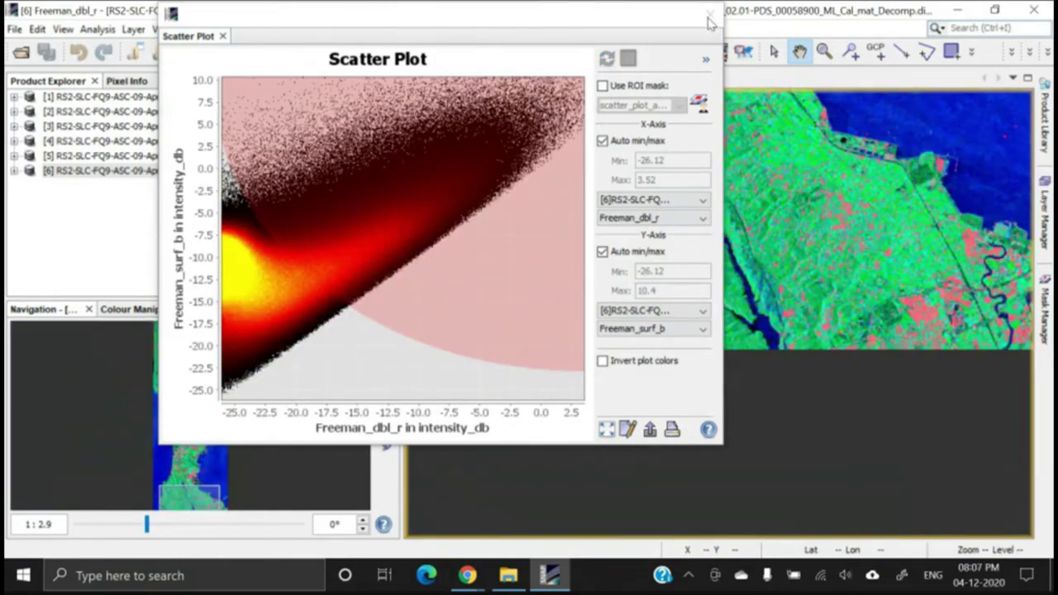
Delete the scatter_plot_area mask through a reopened scatter plot and close the plot.
left_click(715, 15)
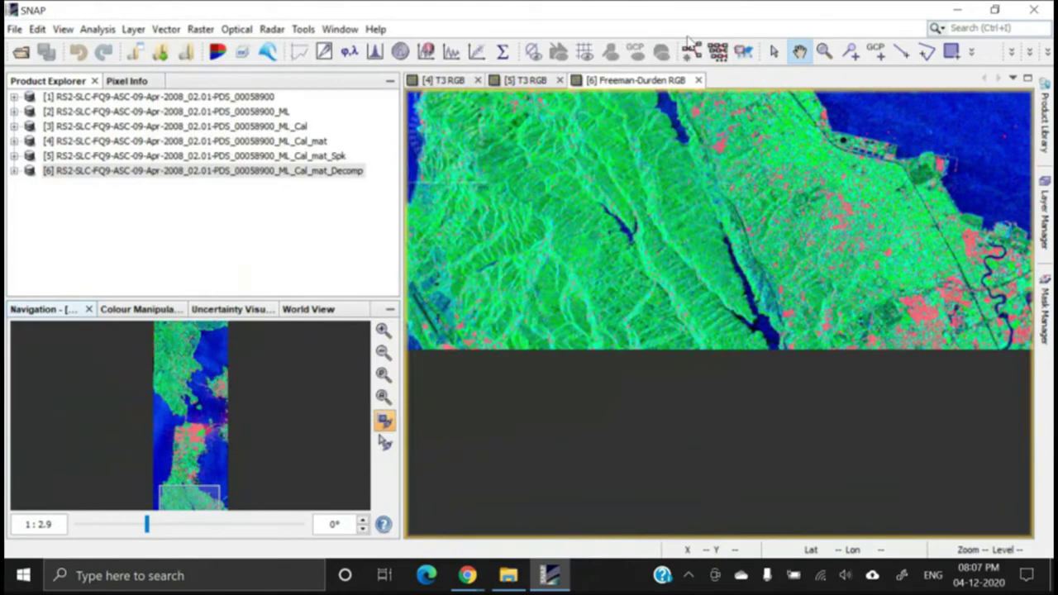
left_click(129, 233)
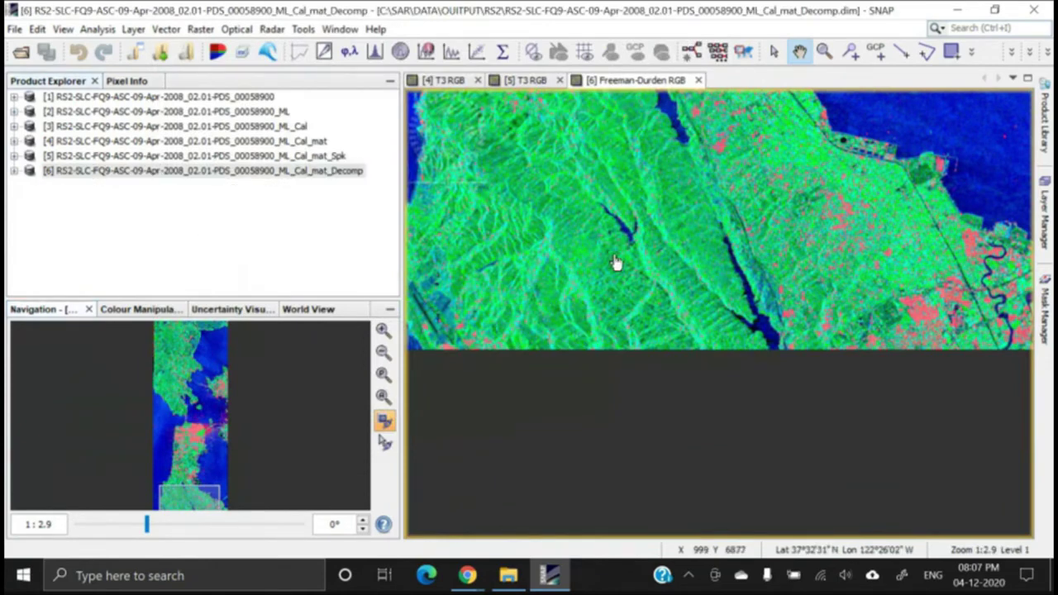
left_click(324, 52)
right_click(383, 180)
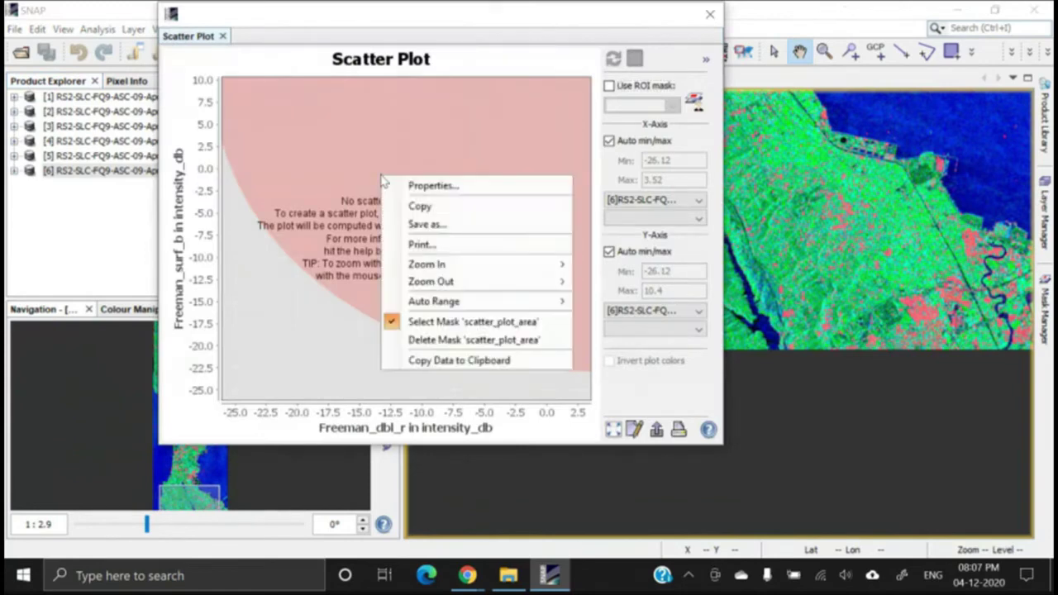
left_click(445, 344)
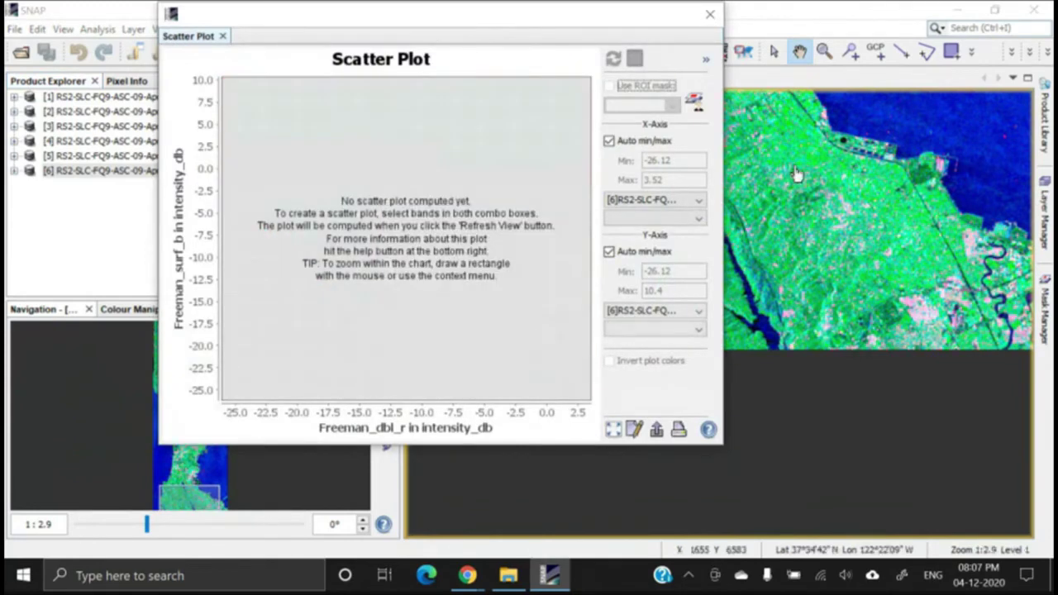
left_click(710, 16)
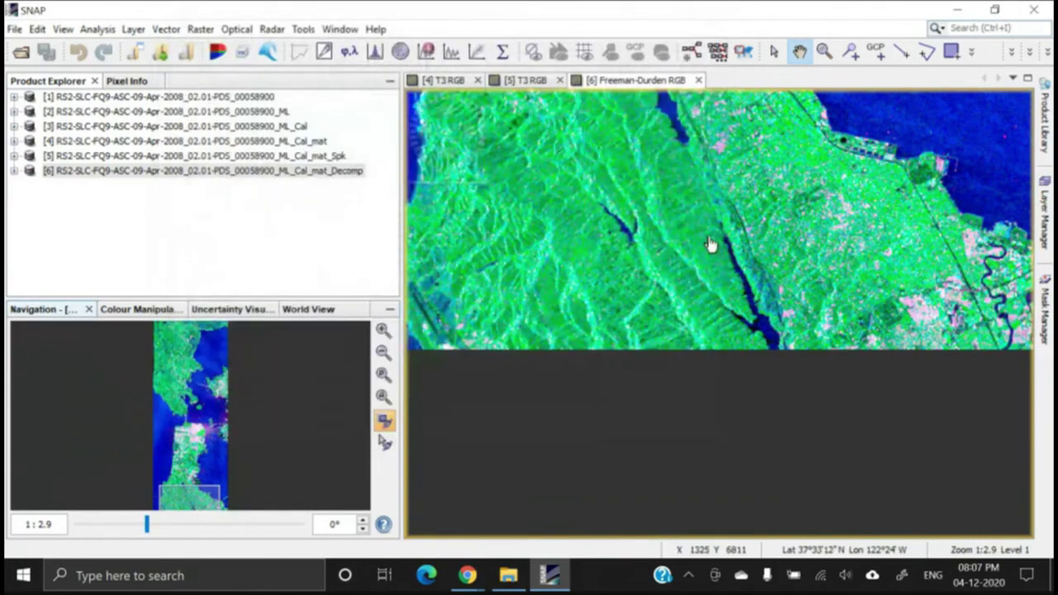
scroll(709, 243, "down", 5)
left_click_drag(684, 229, 668, 277)
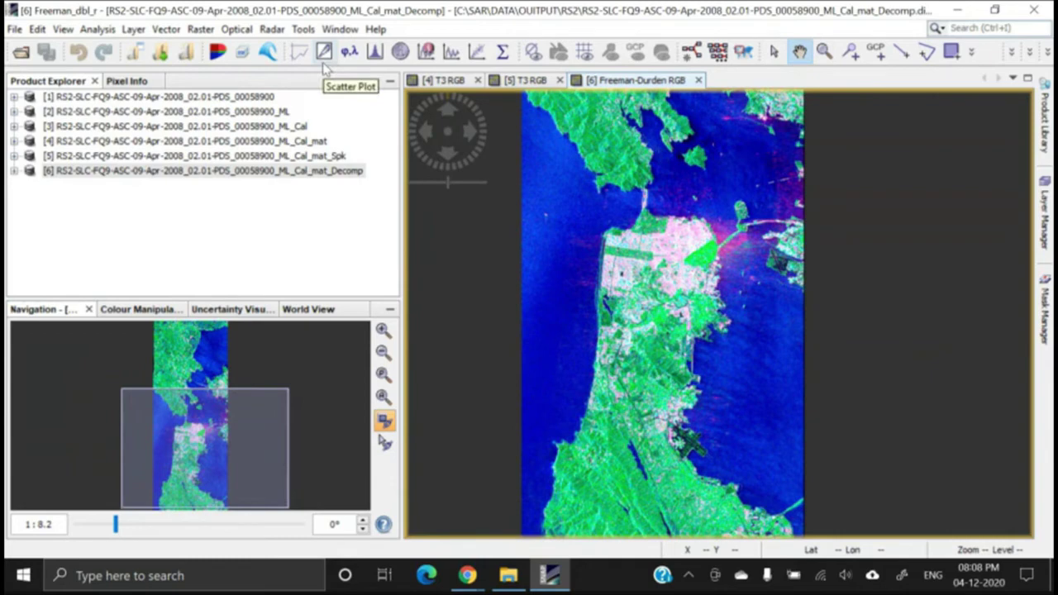
Start a compact polarimetry CP Simulation with the multilooked ML product (product 2) as its source.
left_click(273, 29)
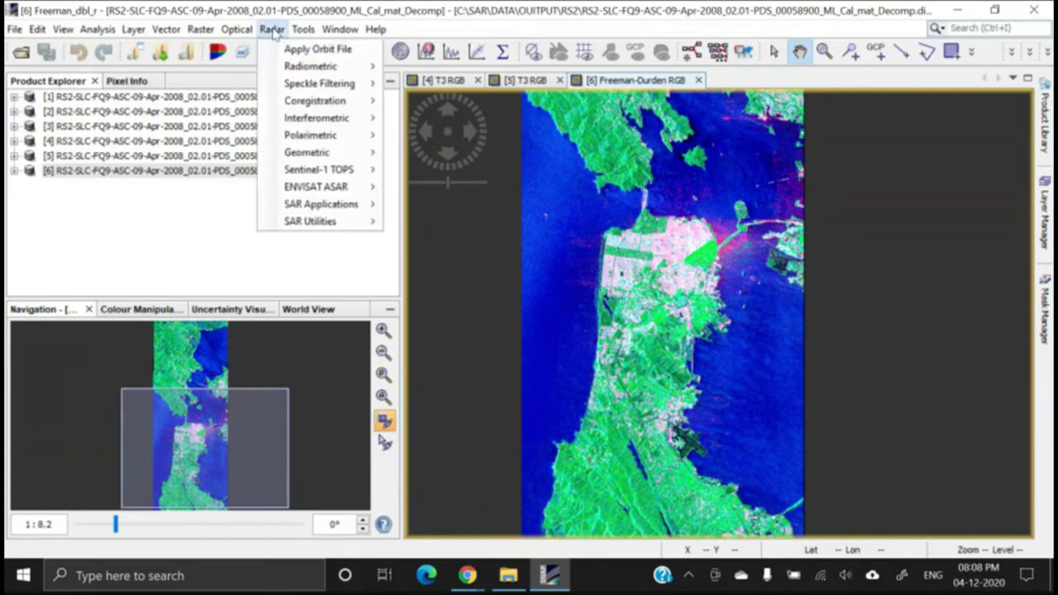
mouse_move(331, 137)
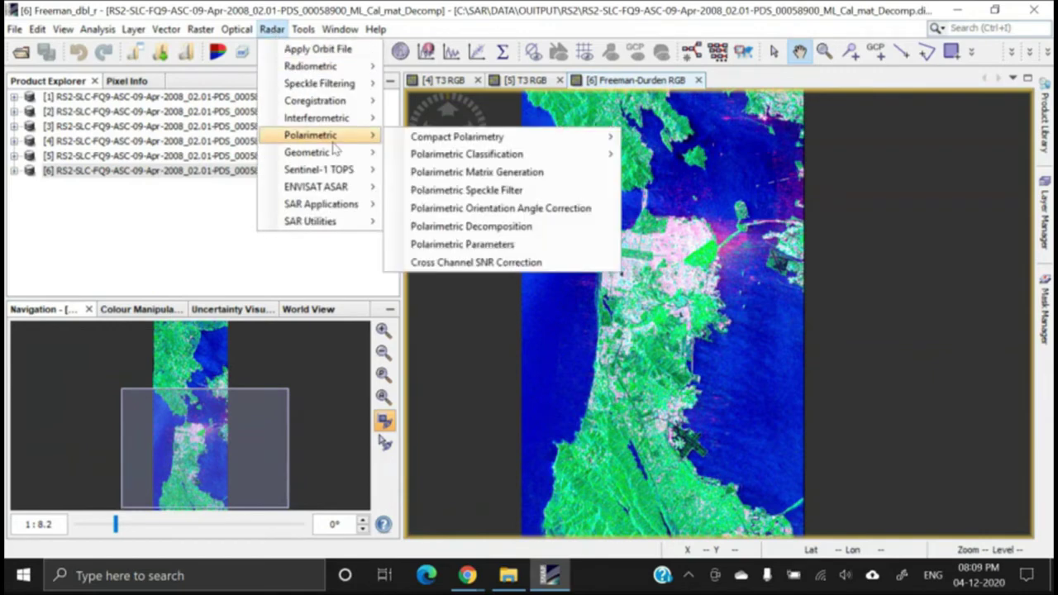
mouse_move(404, 141)
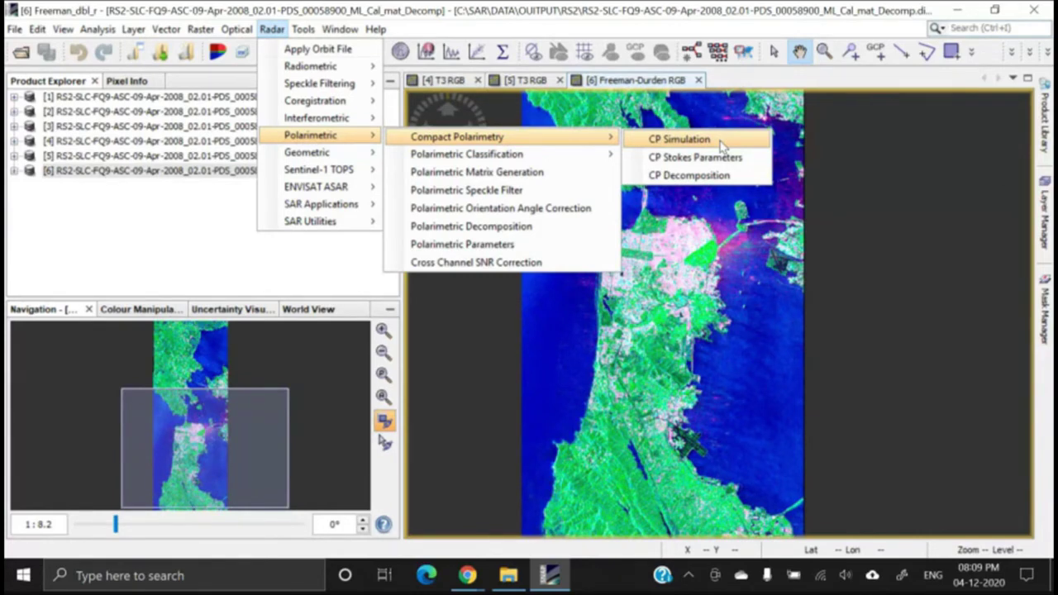
left_click(695, 140)
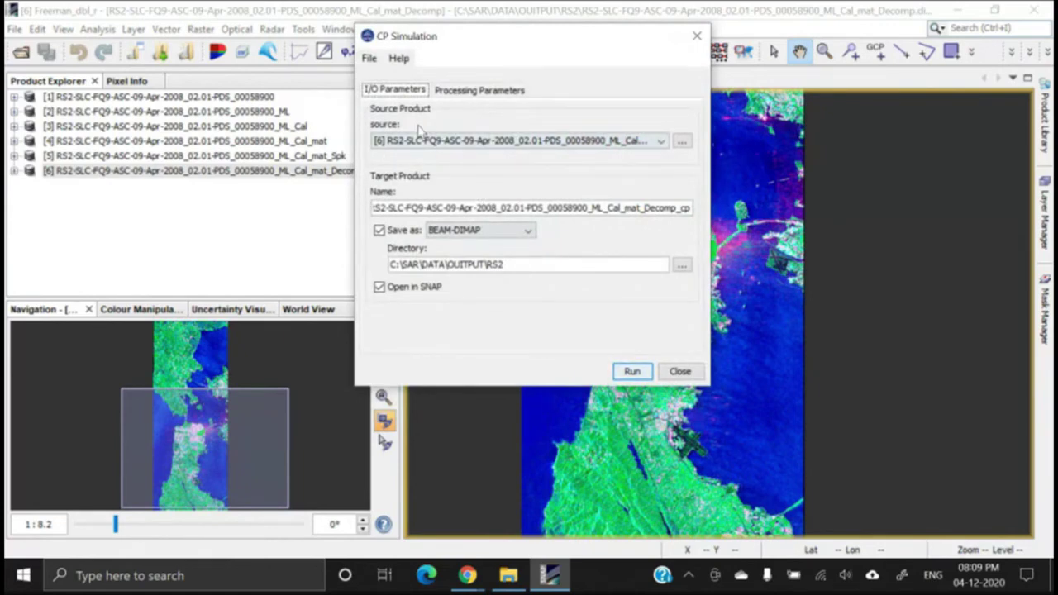
left_click(451, 142)
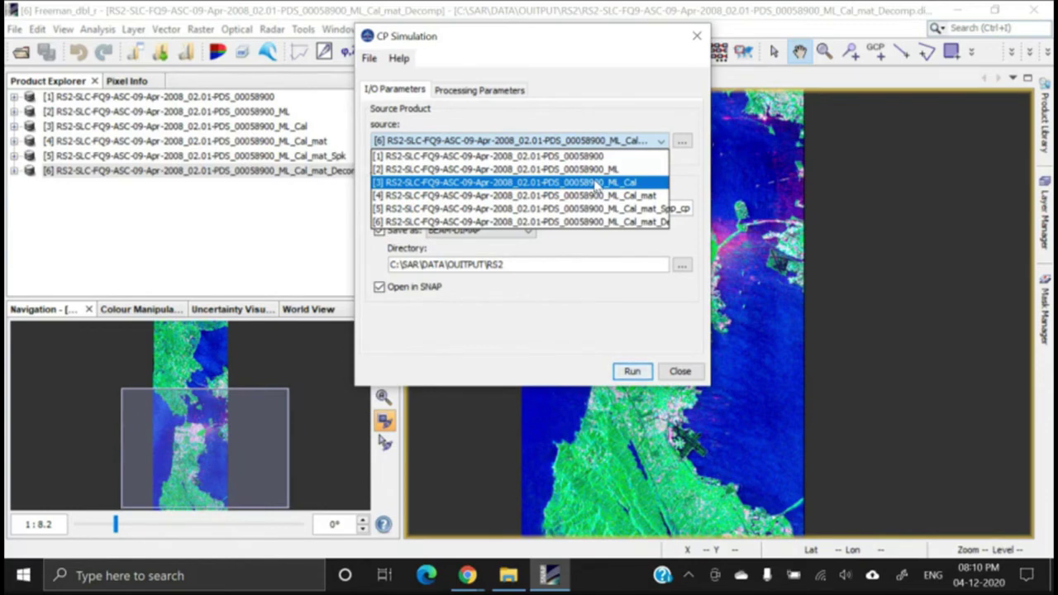
left_click(579, 172)
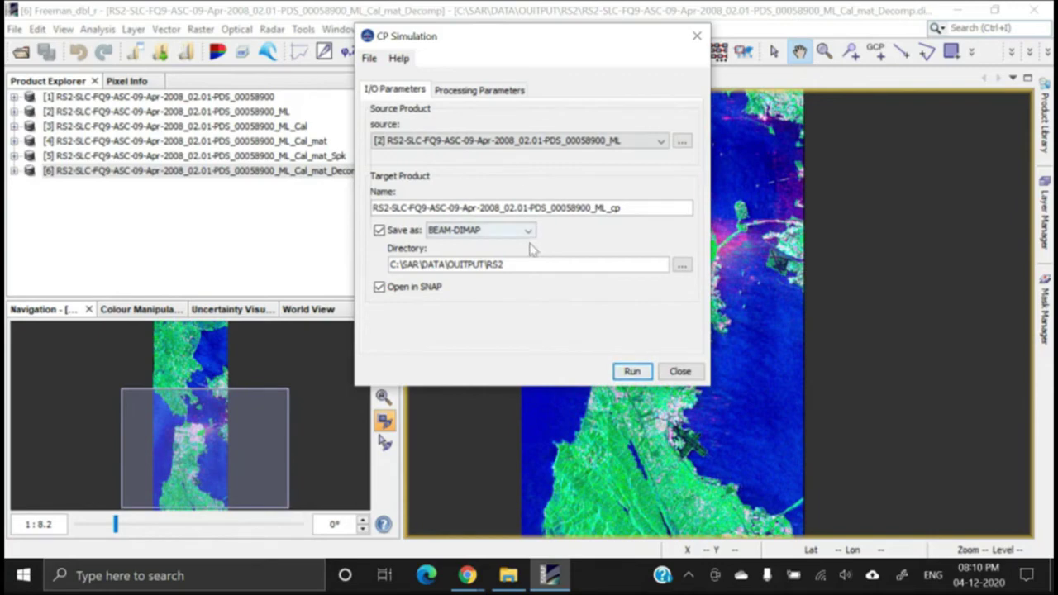
Configure the CP simulation with Right Circular Hybrid Mode as the compact mode and Scatter Vector S2 as the output format.
left_click(488, 93)
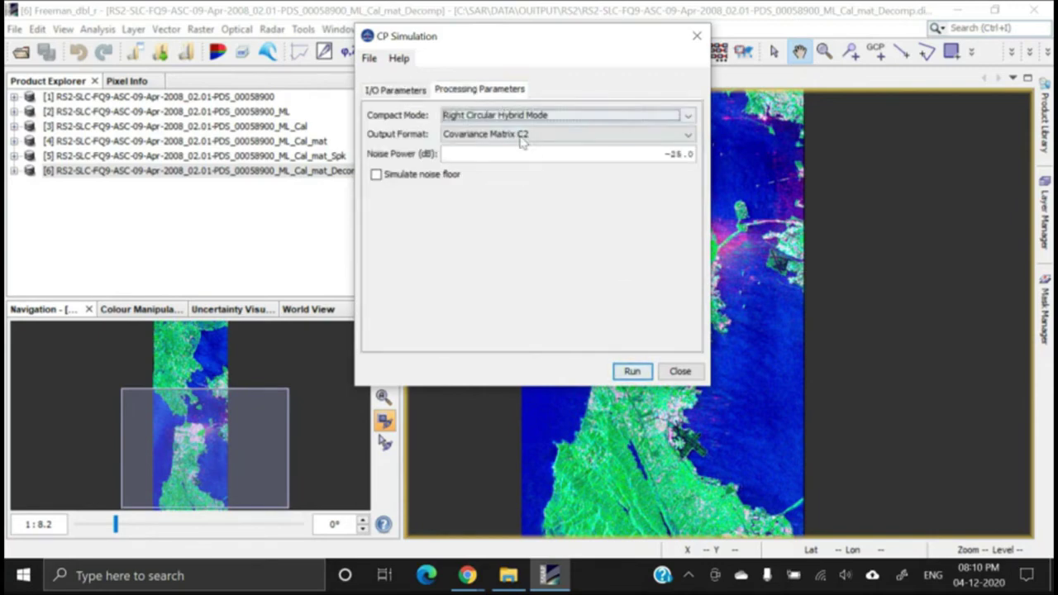
left_click(488, 120)
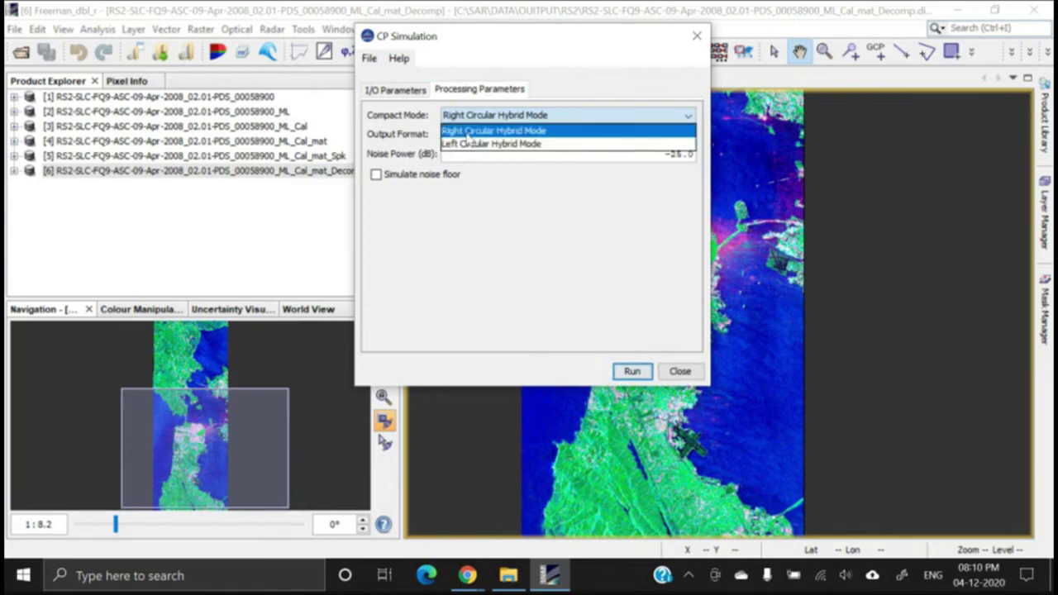
left_click(468, 132)
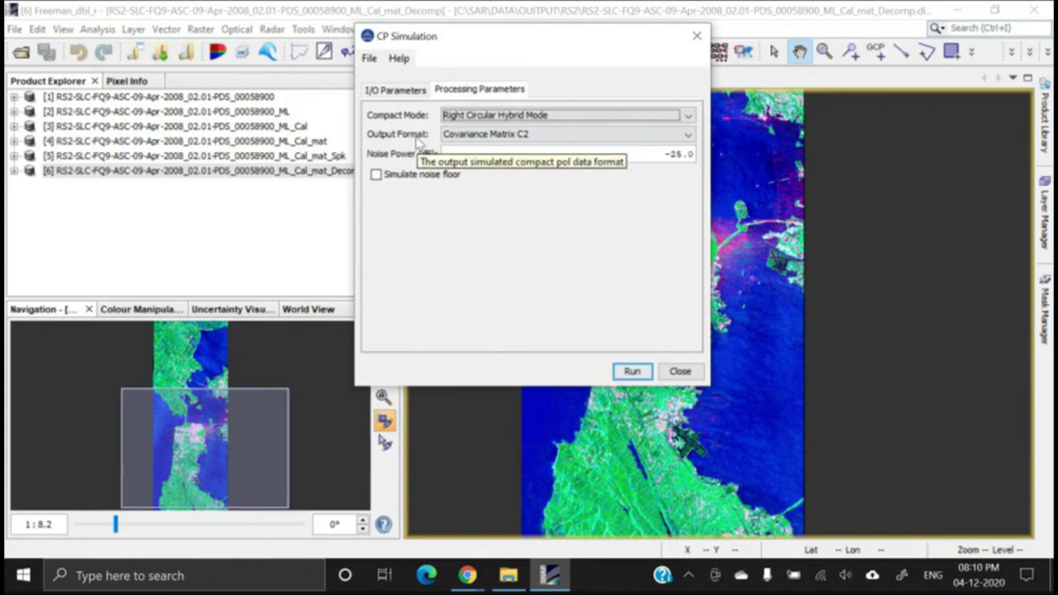
left_click(517, 135)
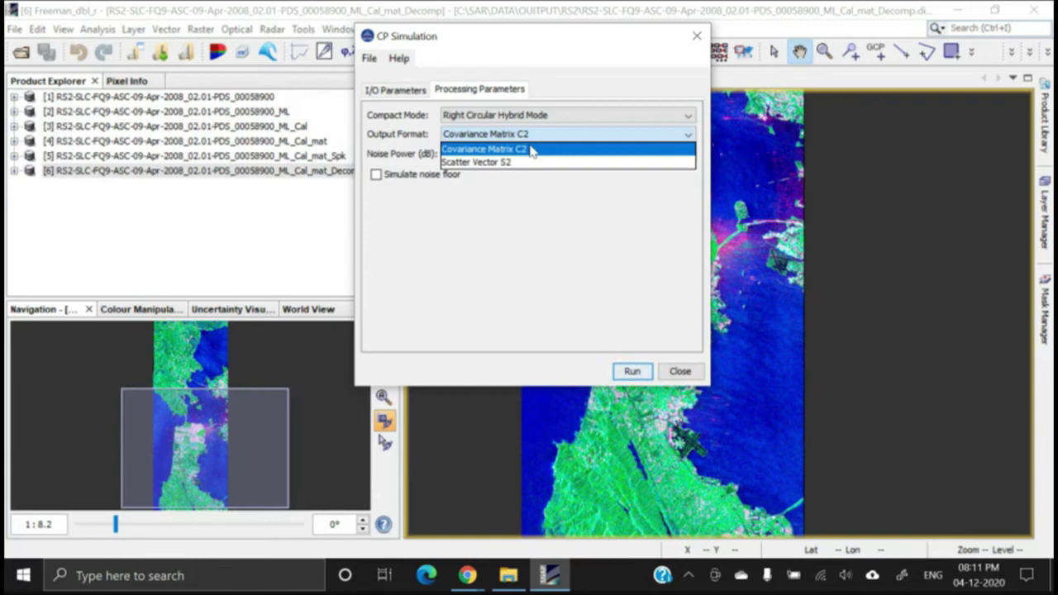
left_click(505, 162)
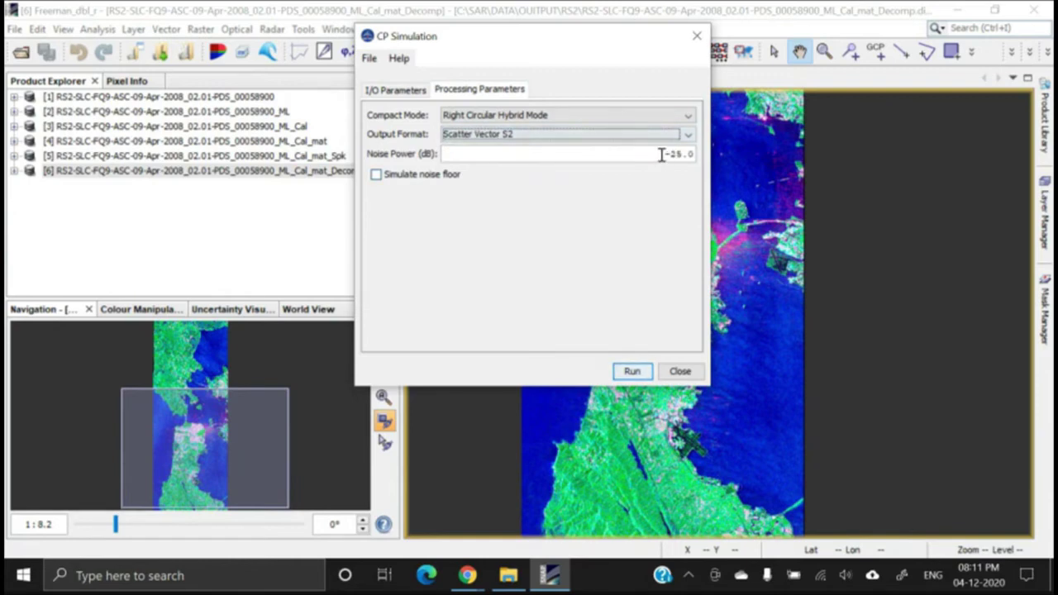
Run the CP simulation with the default noise power and no simulated noise floor, and close its dialog.
left_click_drag(661, 155, 708, 157)
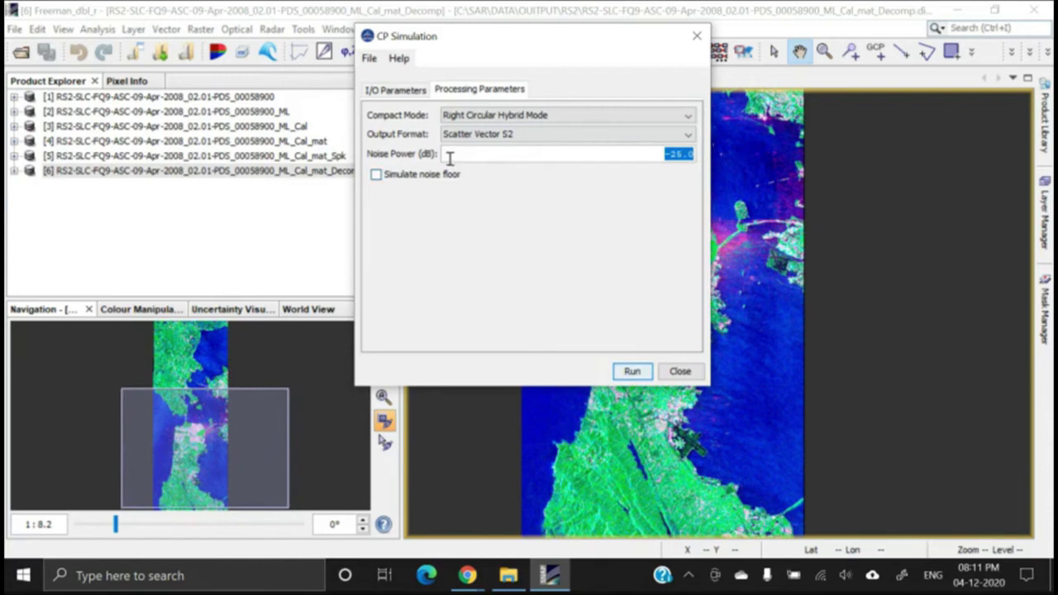
left_click(668, 153)
left_click_drag(666, 155, 703, 157)
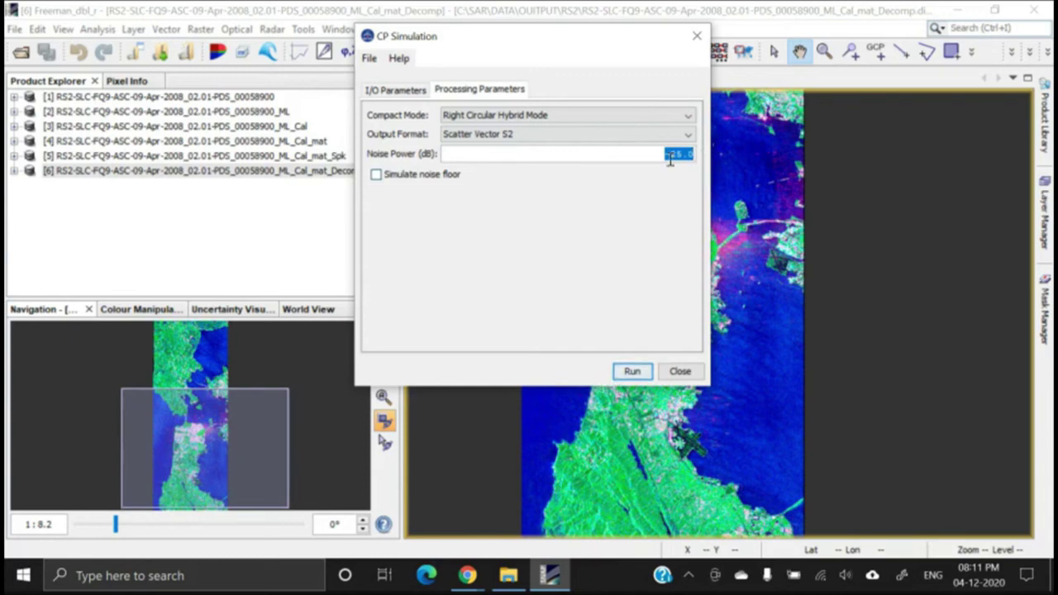
left_click(633, 372)
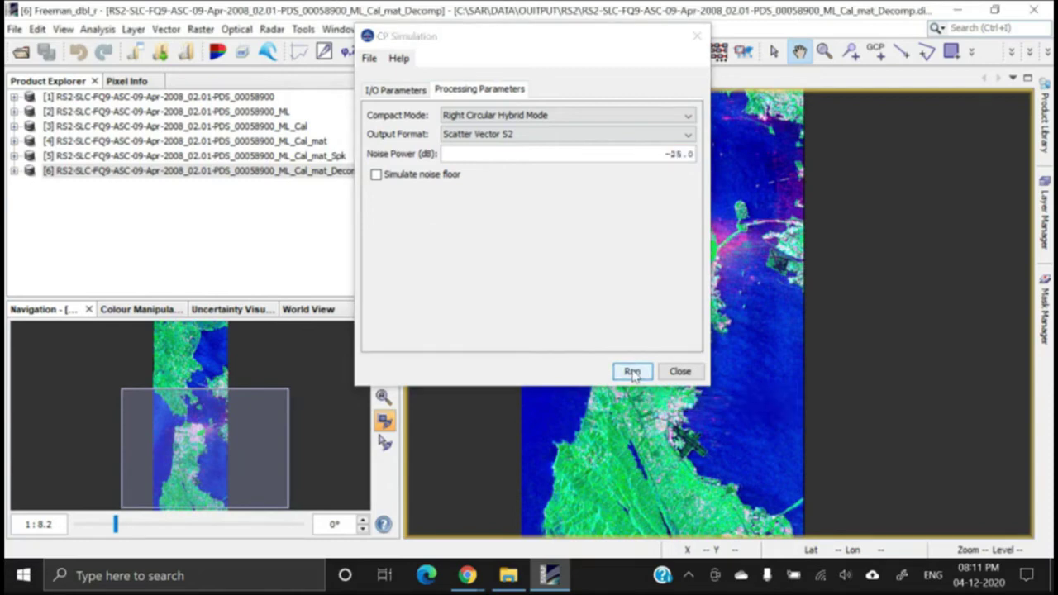
left_click(680, 372)
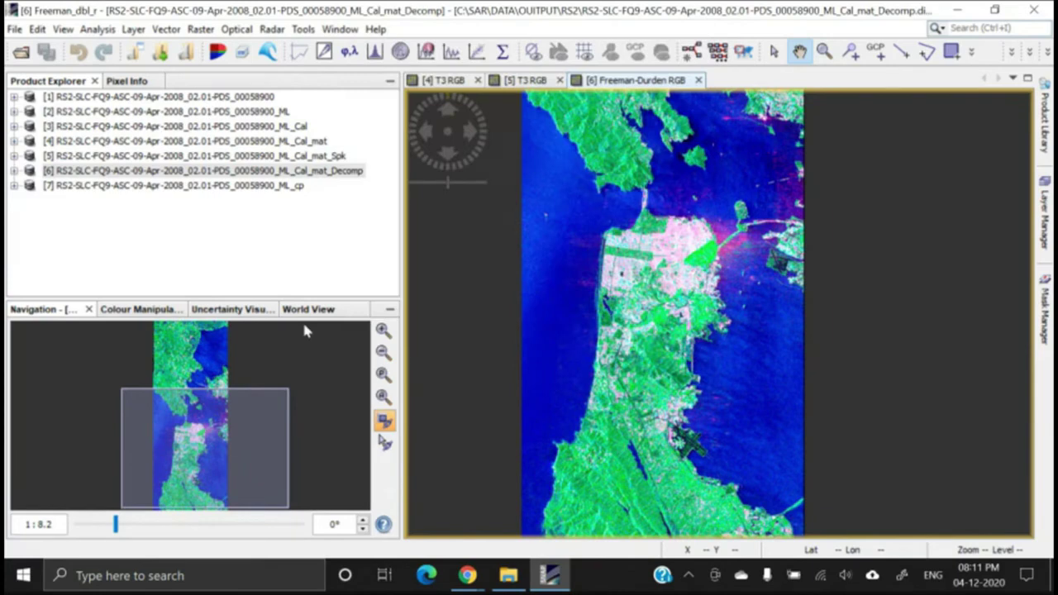
Expand the simulated ML_cp product's bands and go through i_RCH, q_RCH, i_RCV and q_RCV.
left_click(13, 185)
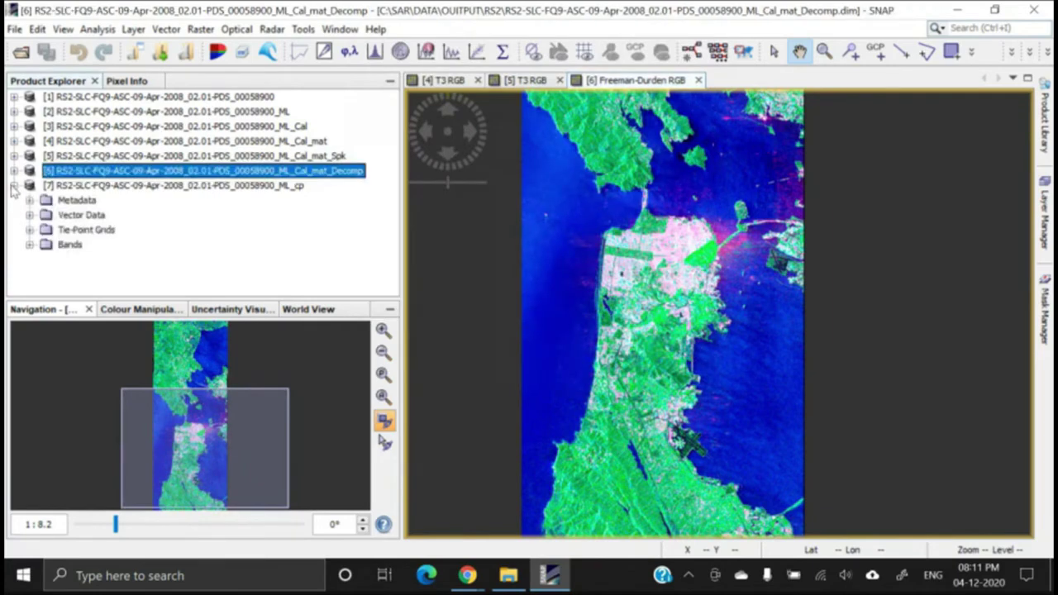
left_click(29, 245)
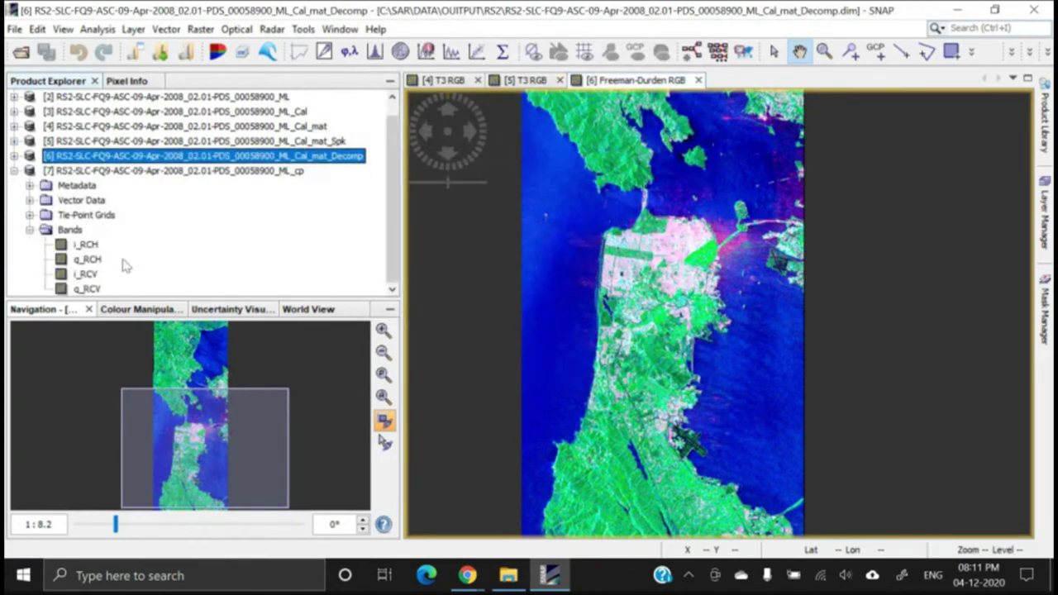
left_click(87, 246)
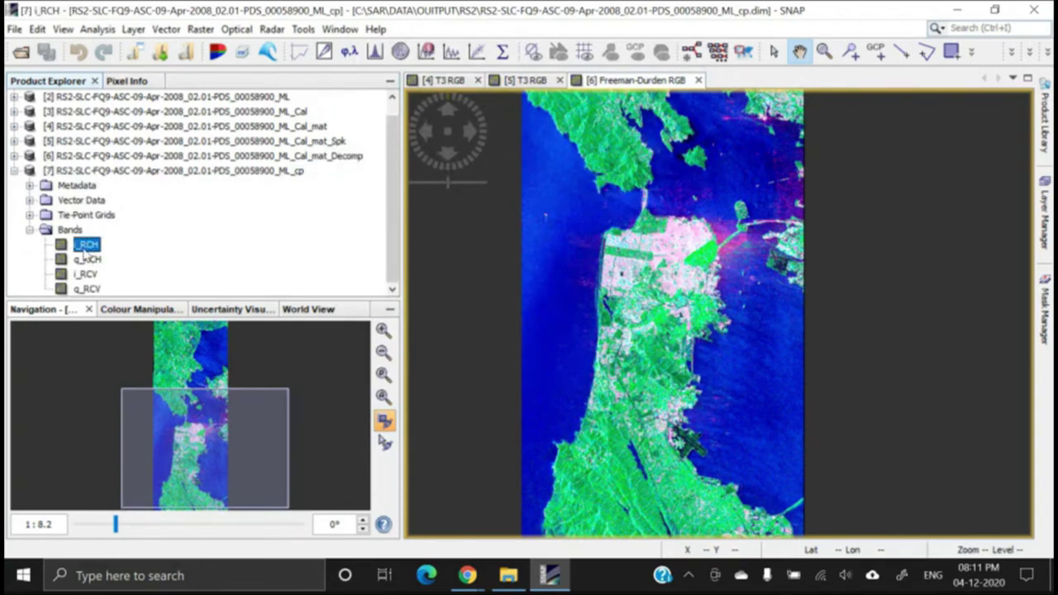
left_click(86, 258)
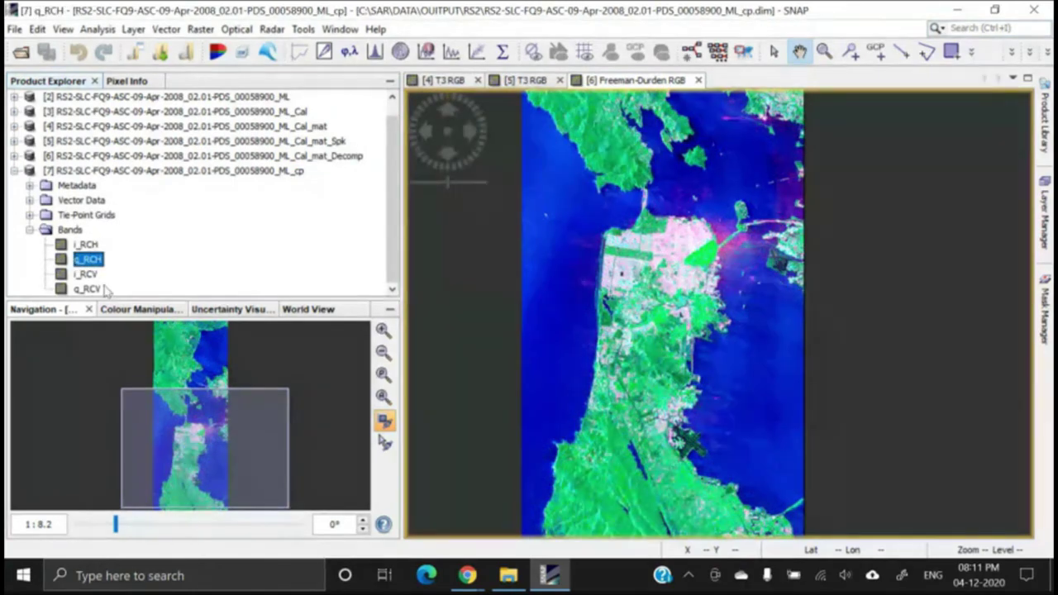
left_click(89, 274)
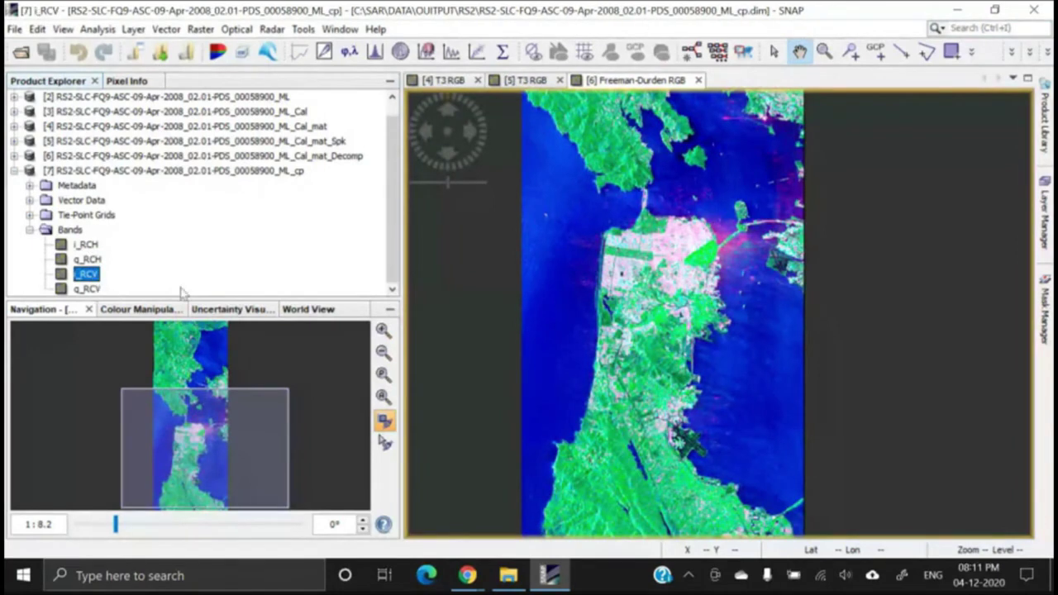
left_click(89, 288)
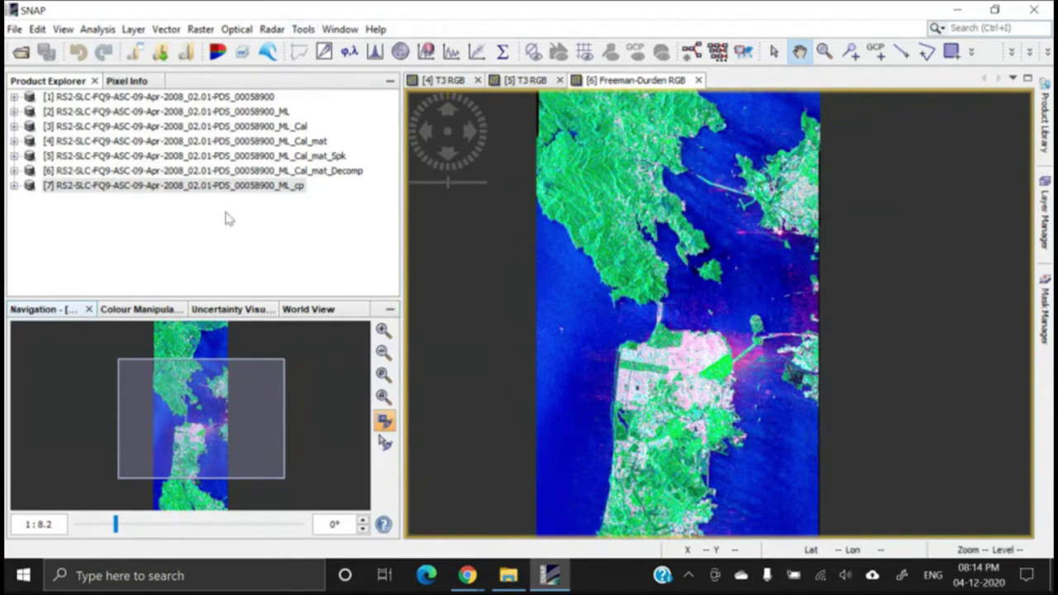
left_click(304, 30)
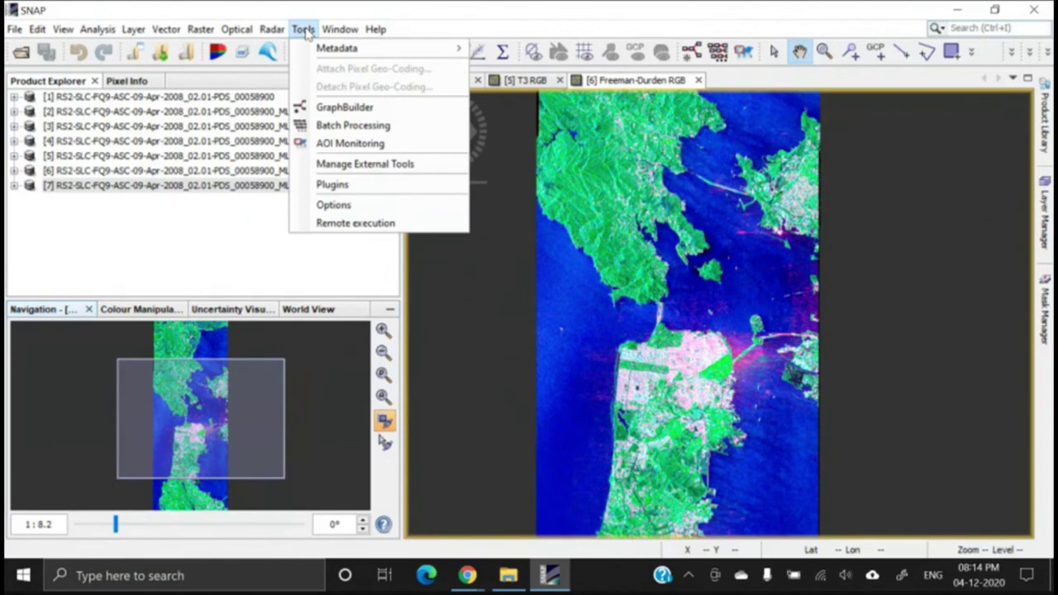
mouse_move(272, 30)
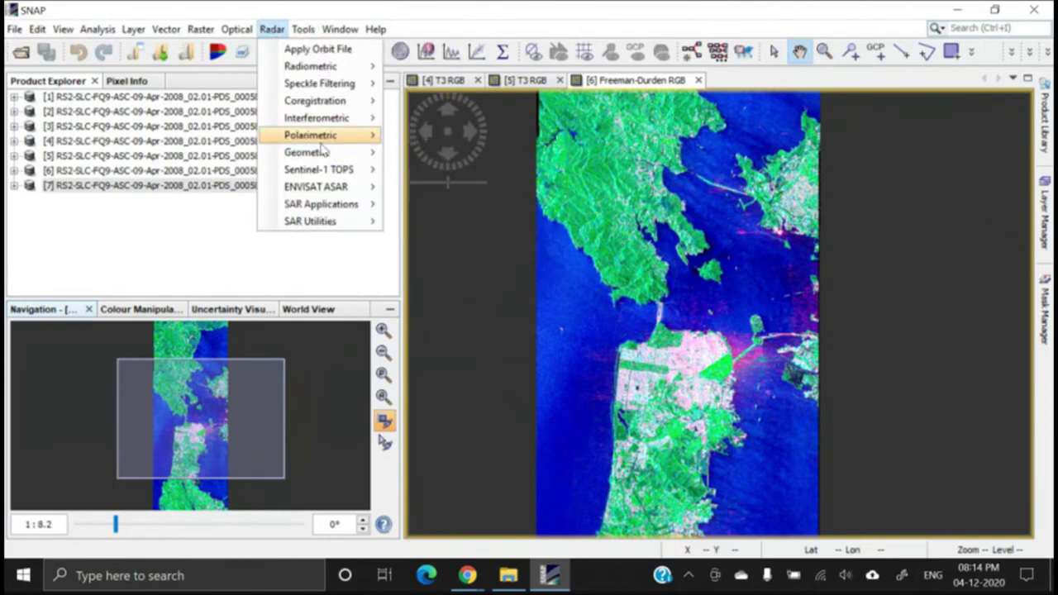
mouse_move(328, 137)
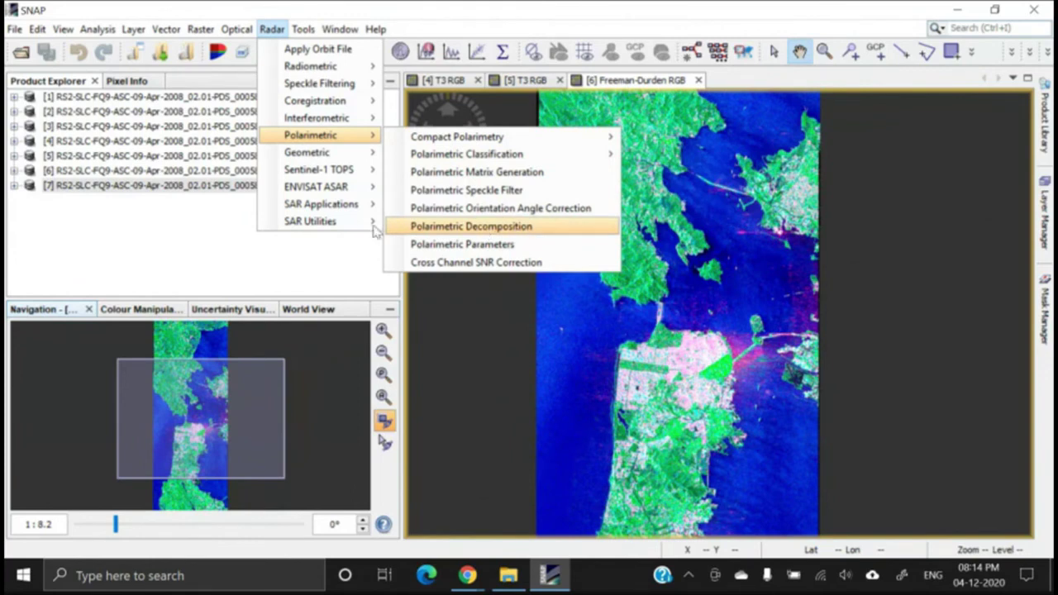
left_click(47, 217)
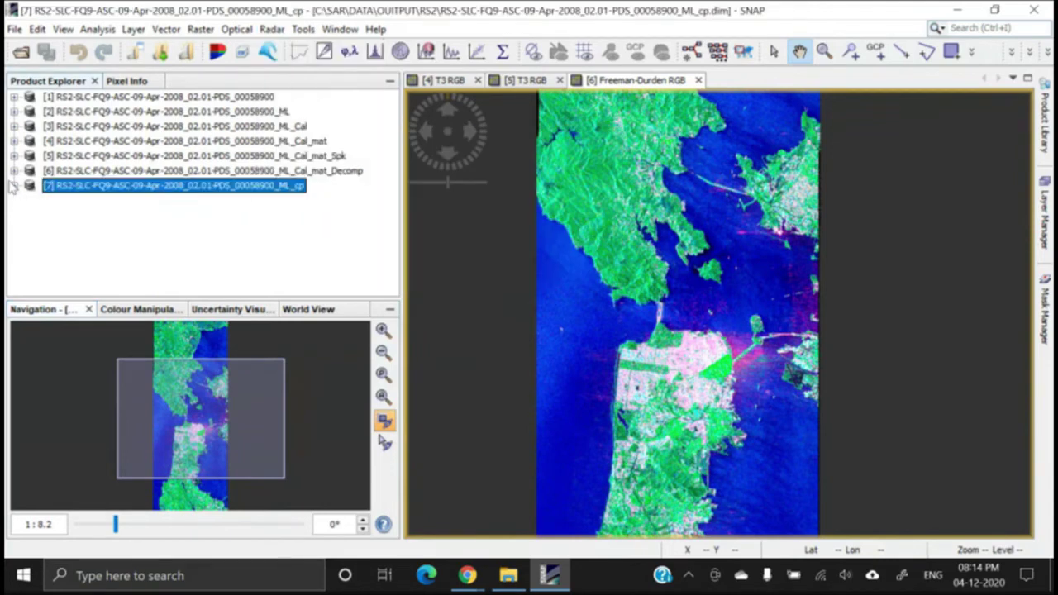
Review the simulated ML_cp product's bands again from i_RCH to q_RCV and collapse the product.
left_click(13, 186)
left_click(30, 244)
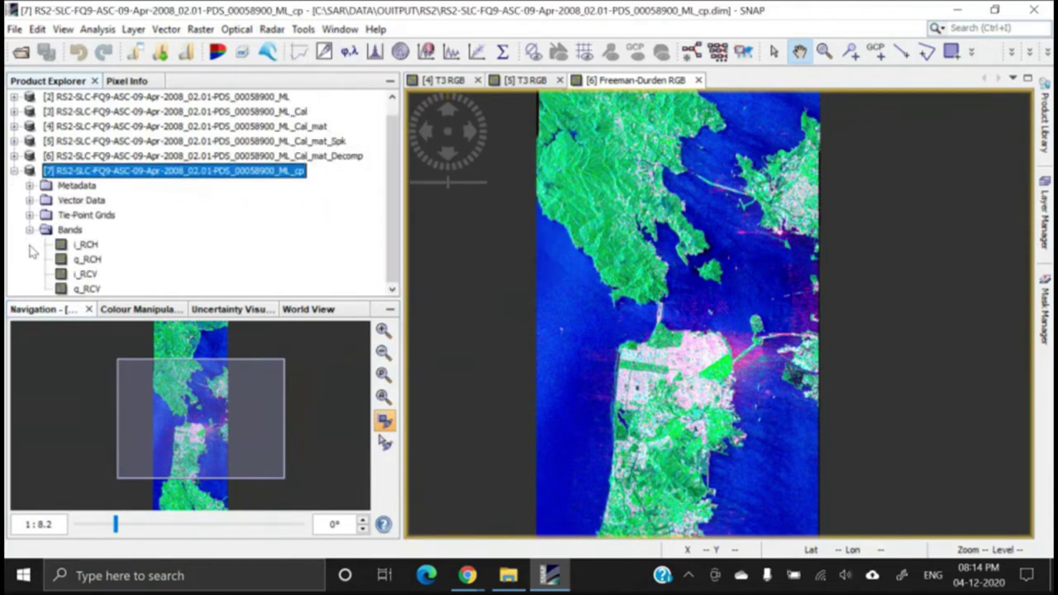
left_click(94, 247)
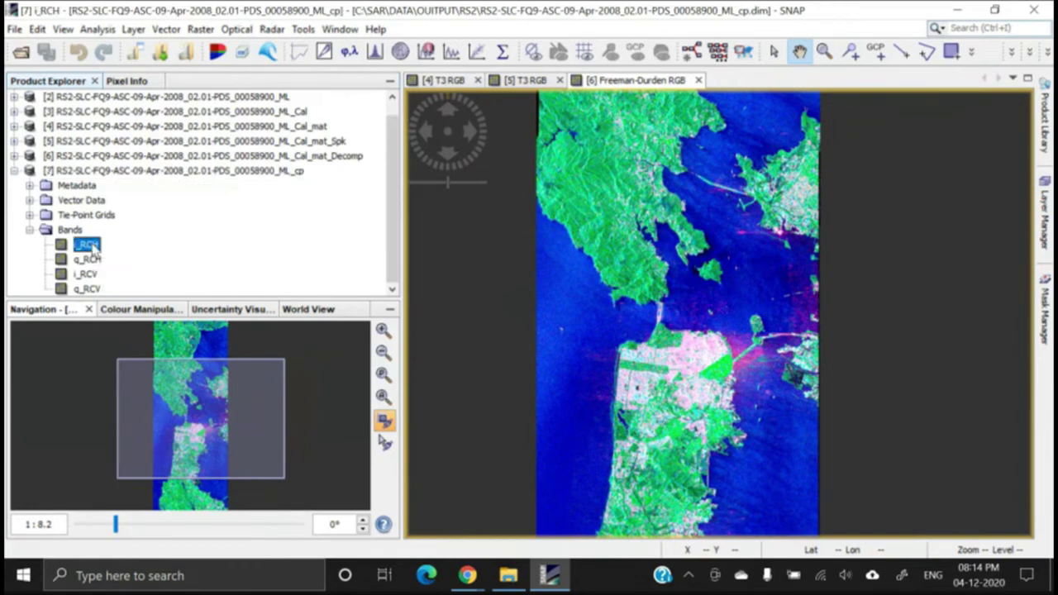
left_click(94, 290)
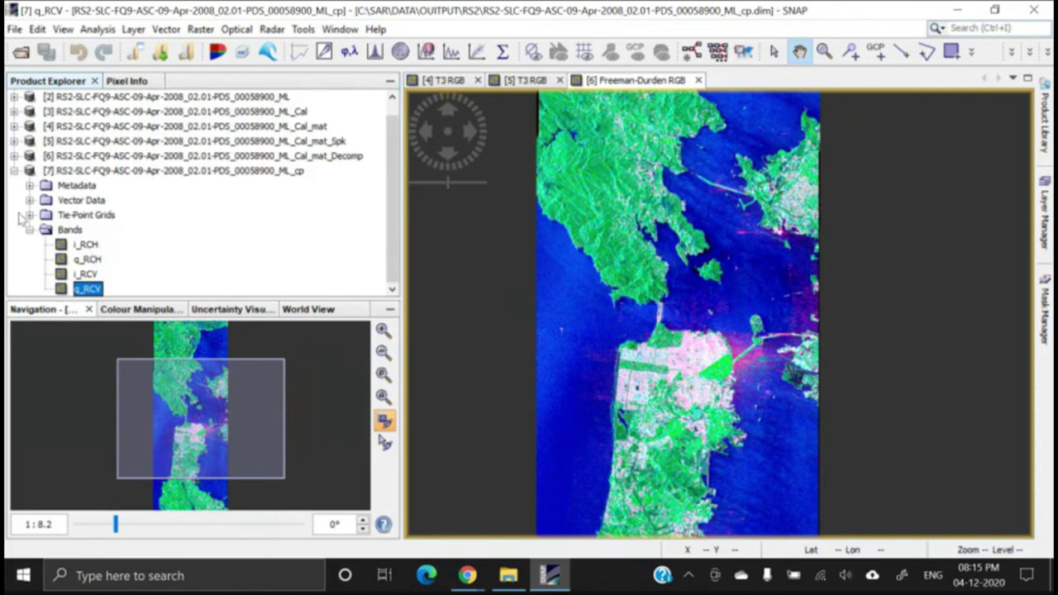
left_click(15, 171)
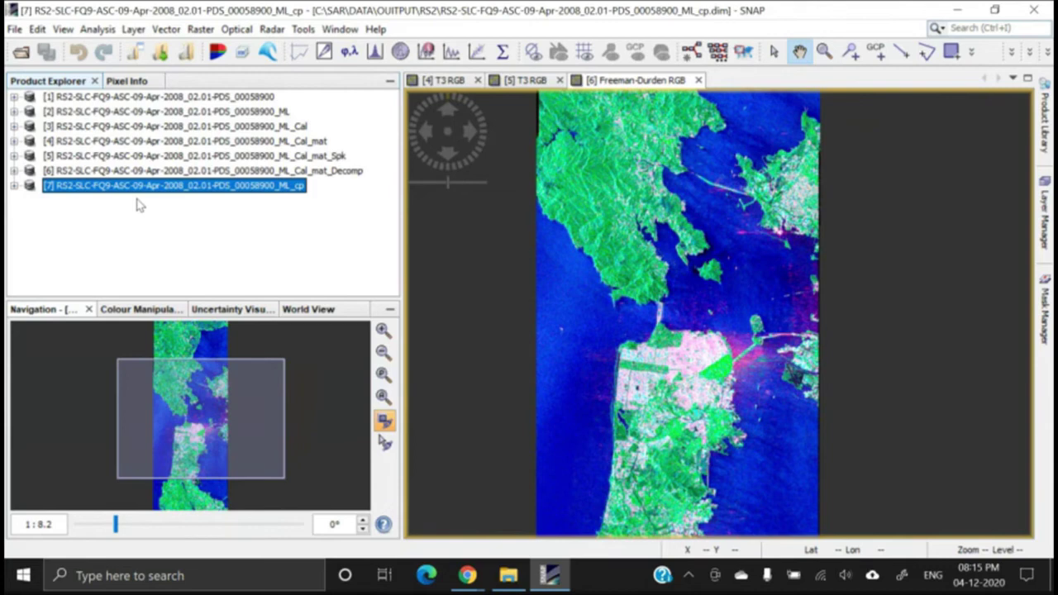
Start a CP Decomposition of the simulated ML_cp product (product 7) and choose M-Chi Decomposition as the method.
left_click(272, 29)
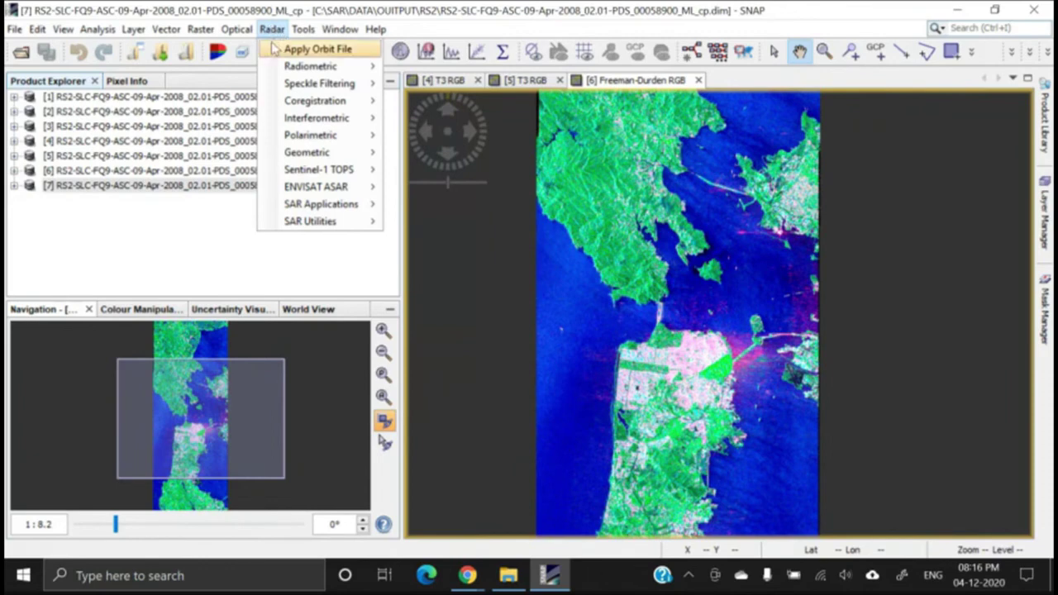
mouse_move(297, 106)
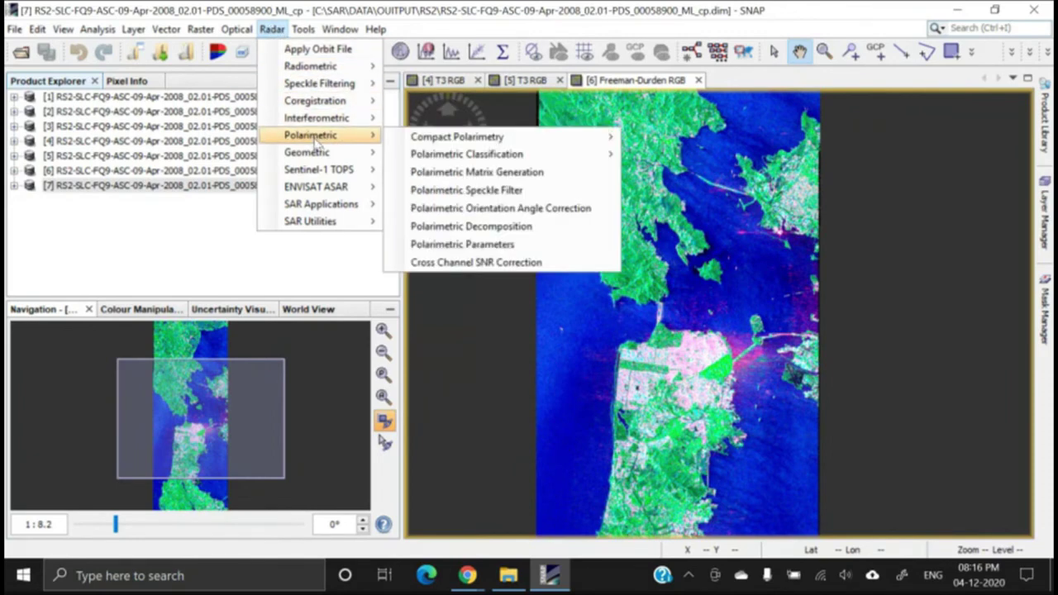
mouse_move(446, 139)
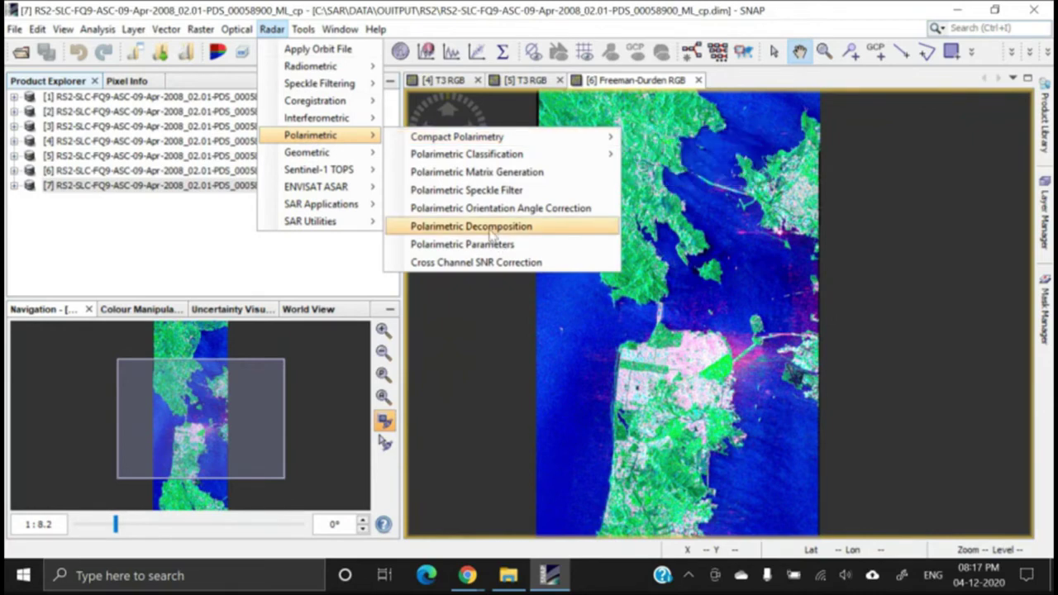
mouse_move(518, 144)
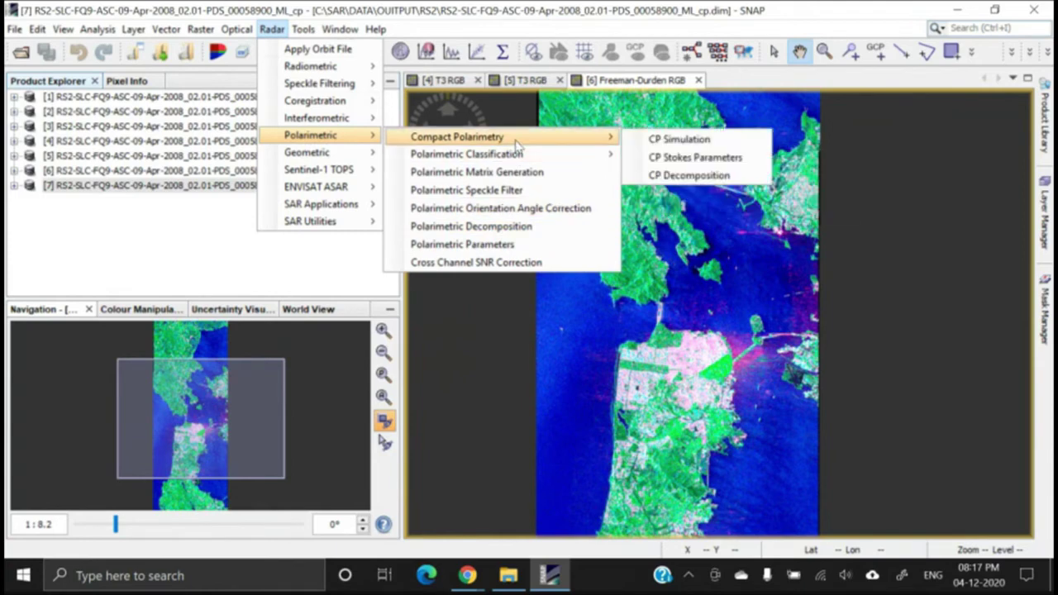
left_click(688, 177)
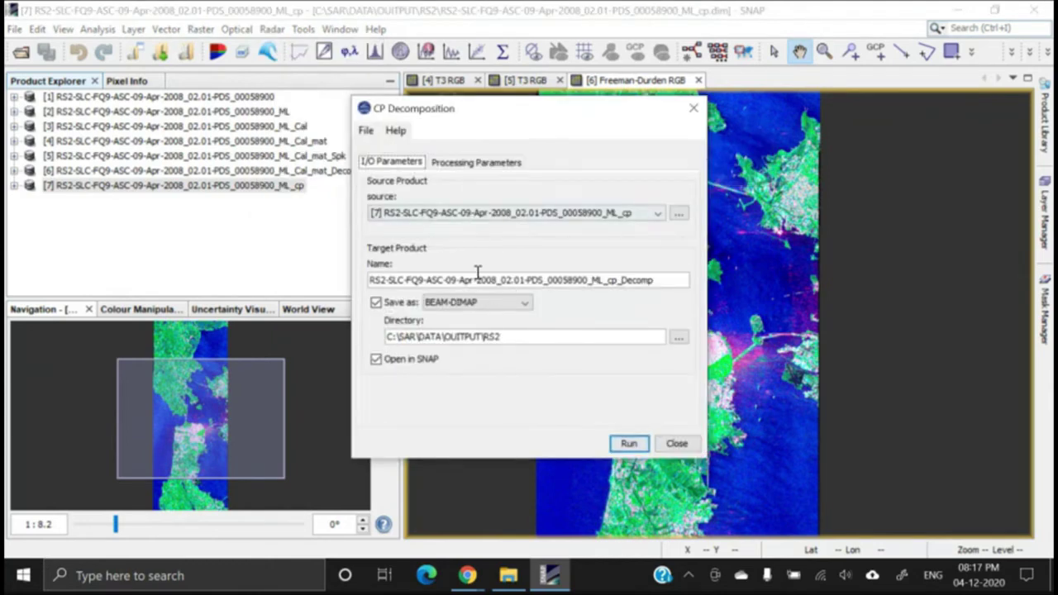
left_click(472, 165)
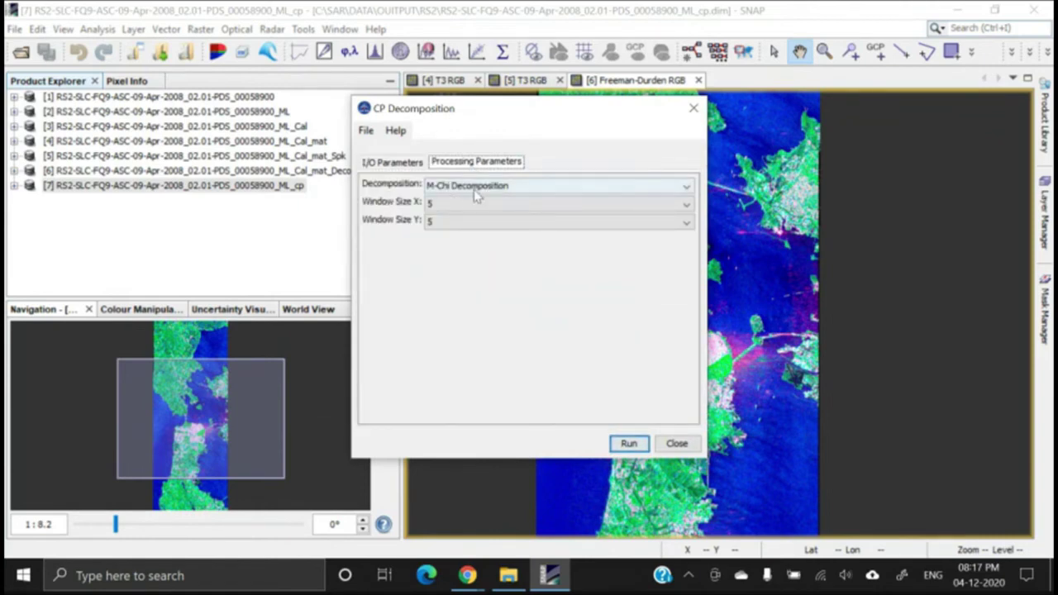
left_click(476, 187)
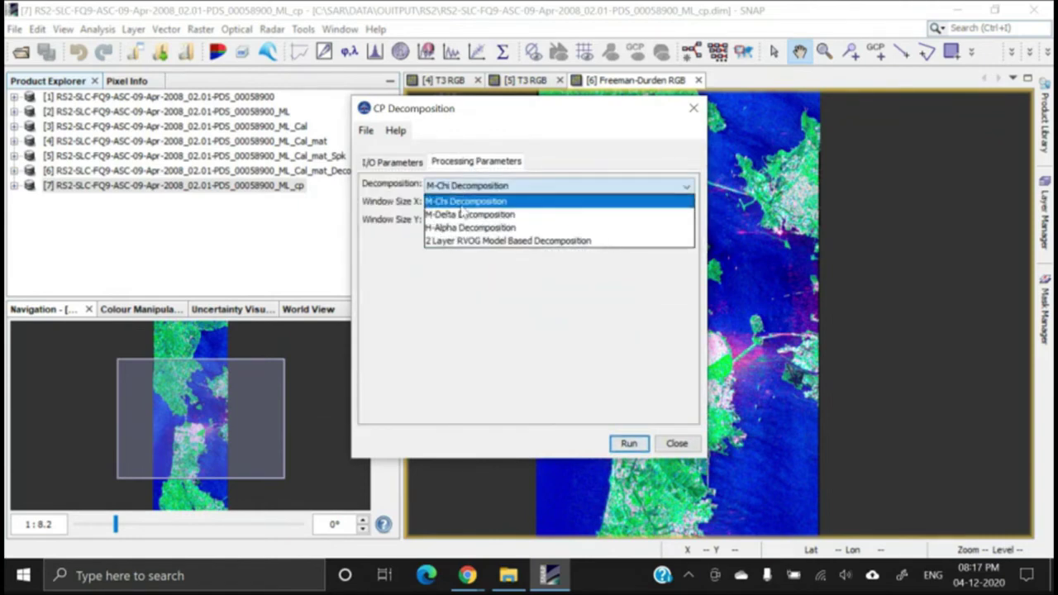
left_click(467, 202)
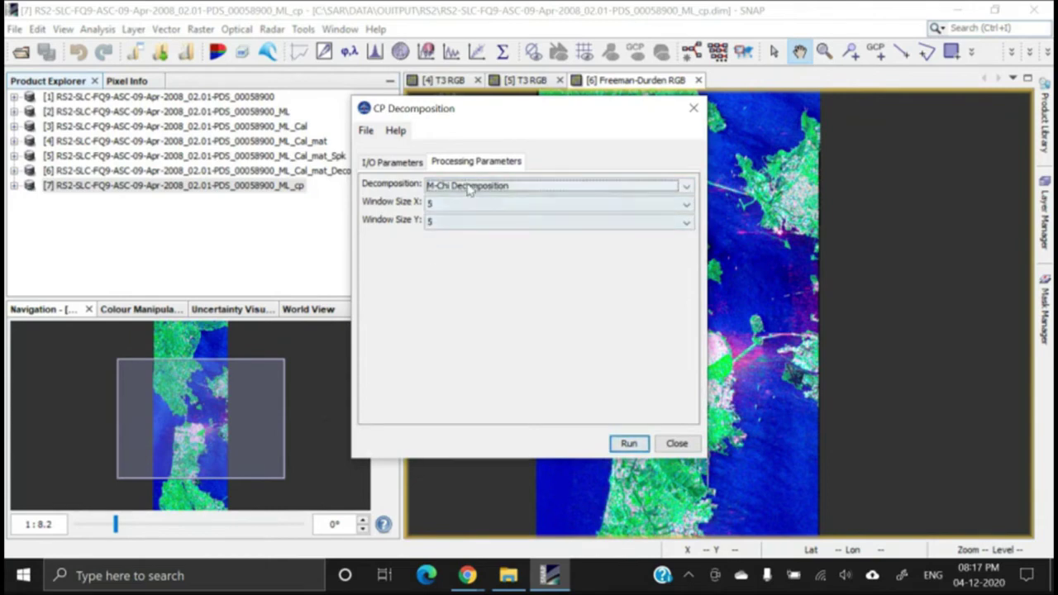
Review the available compact decomposition methods and check the source, target and processing settings, keeping M-Chi Decomposition.
left_click(473, 187)
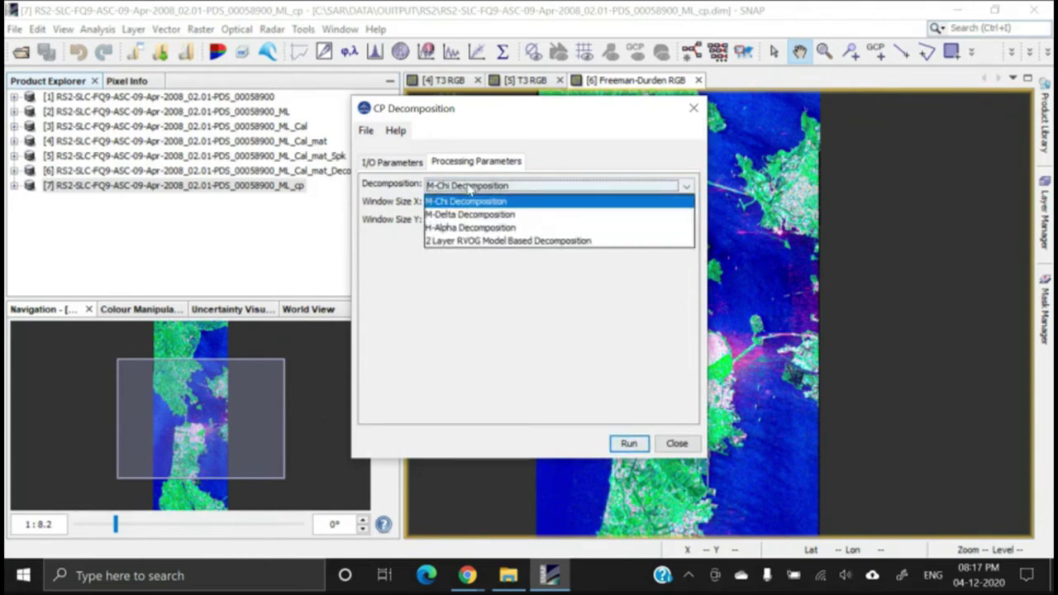
left_click(466, 328)
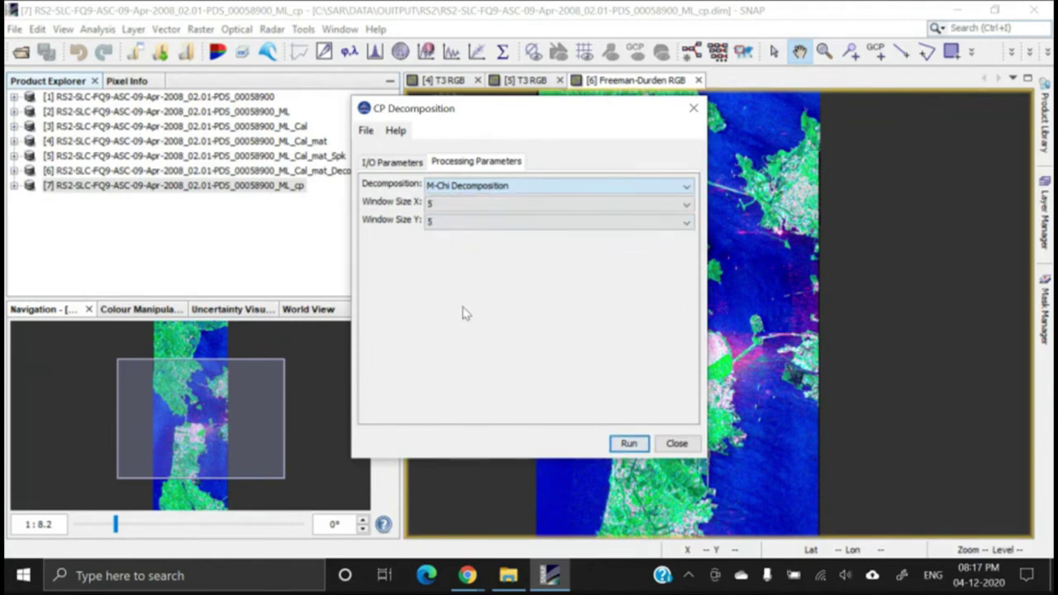
left_click(384, 164)
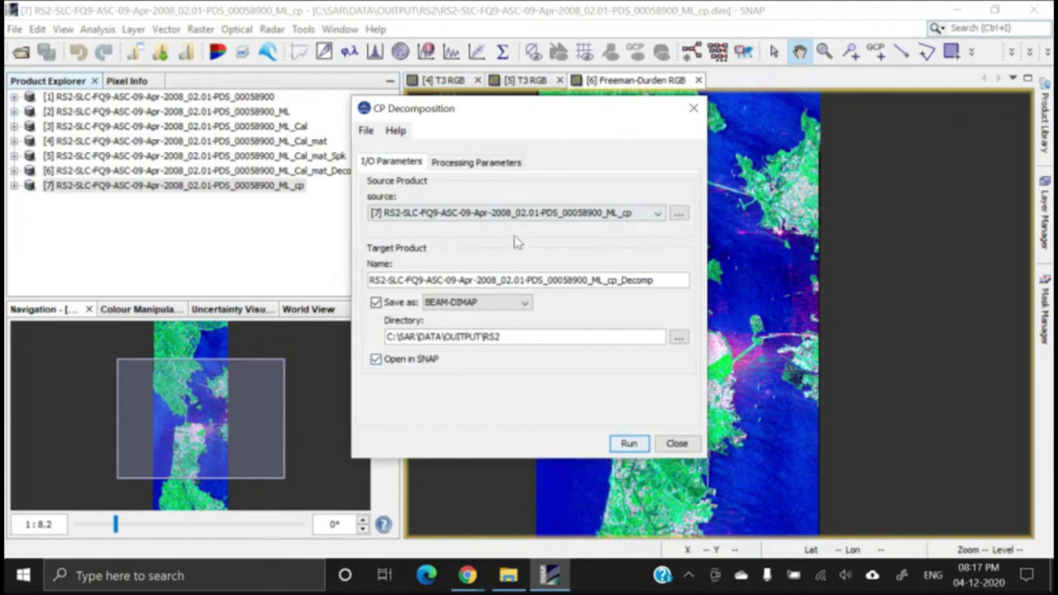
left_click(475, 163)
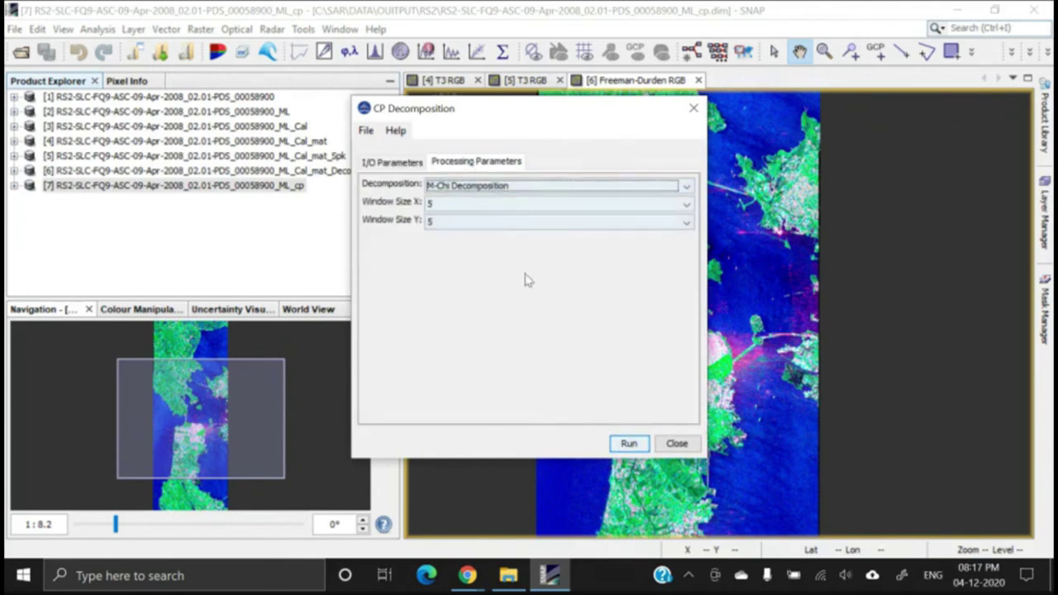
Run the M-Chi decomposition with a 5 by 5 window, close its dialog, and expand the bands of the resulting product 8.
left_click(630, 447)
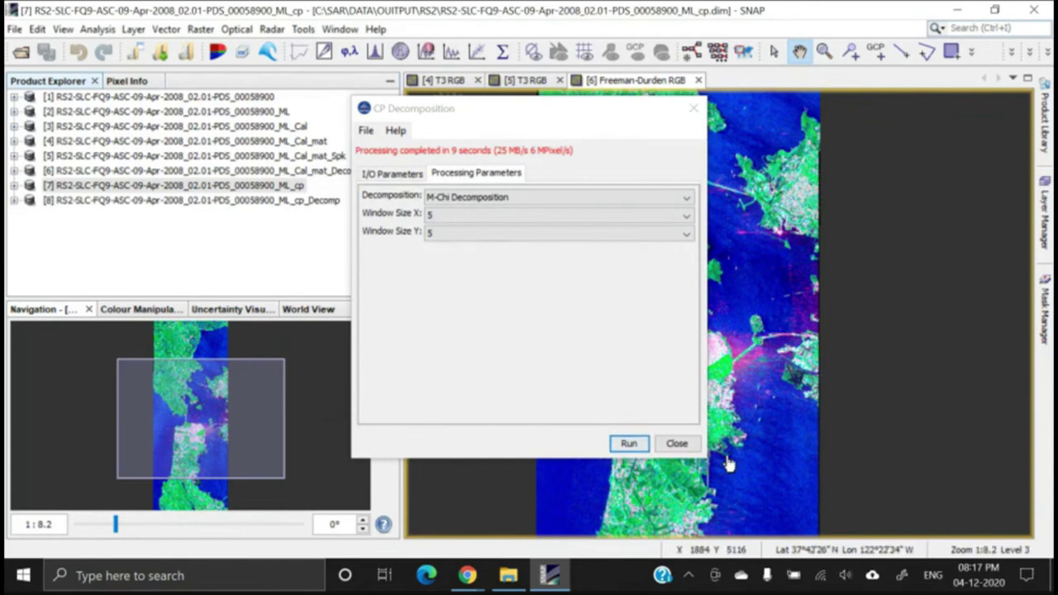
left_click(677, 444)
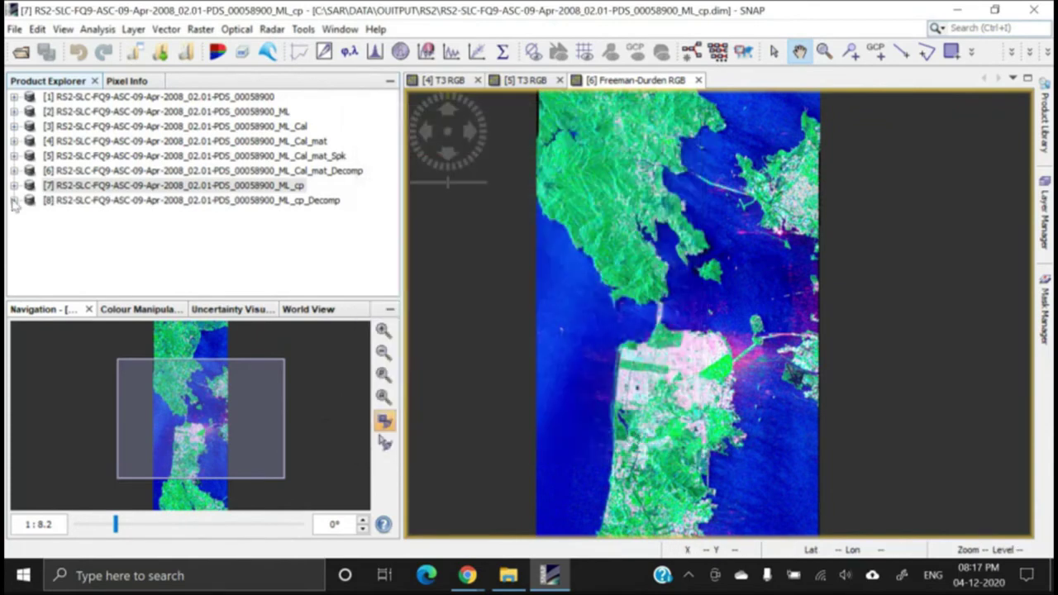
left_click(13, 200)
left_click(30, 260)
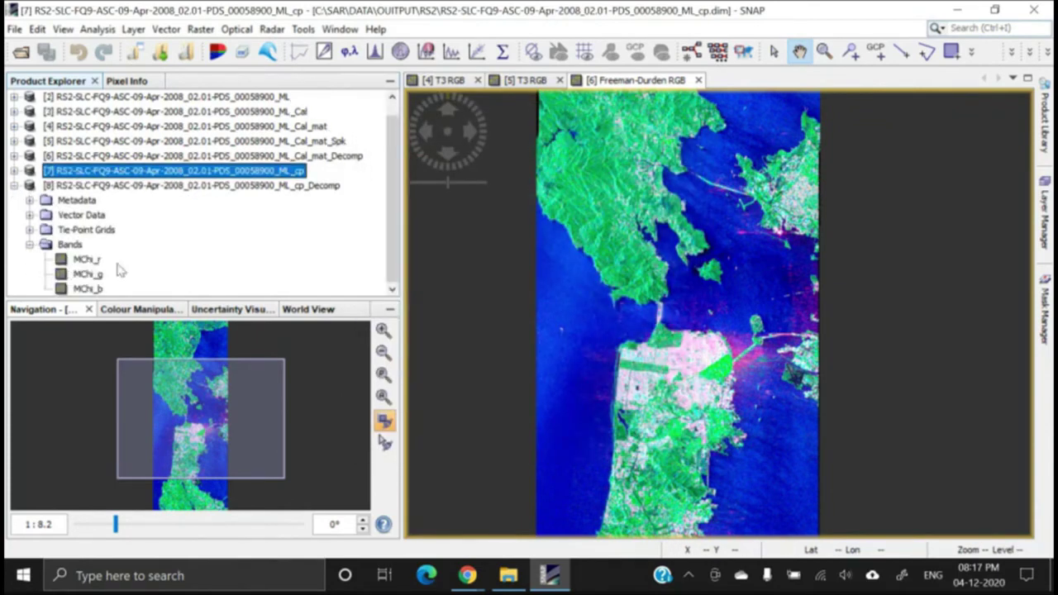
Go through the MChi_r, MChi_g and MChi_b bands of the cp_Decomp product and collapse it.
left_click(88, 261)
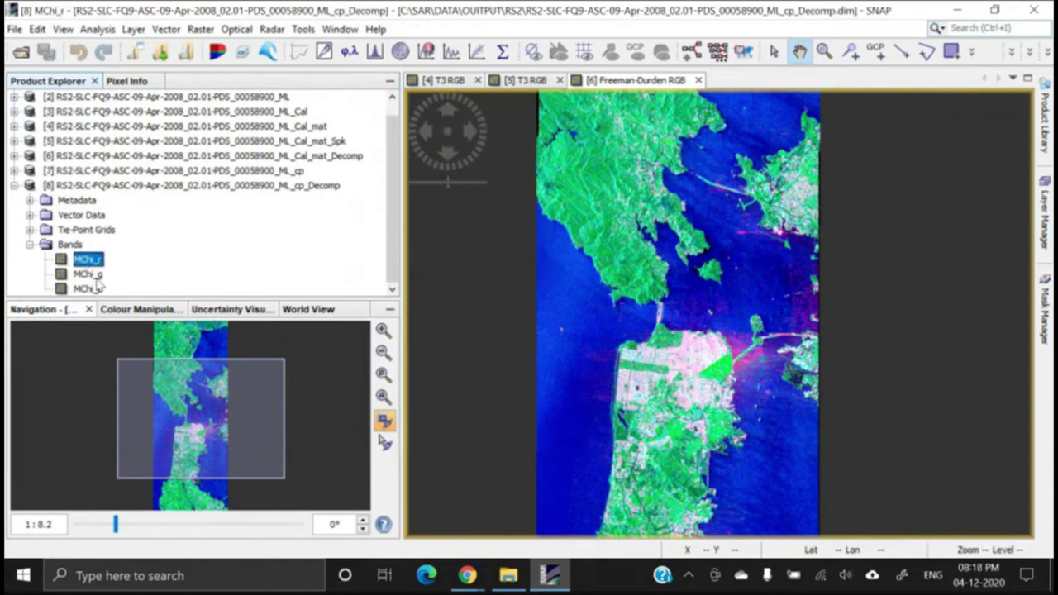
left_click(91, 274)
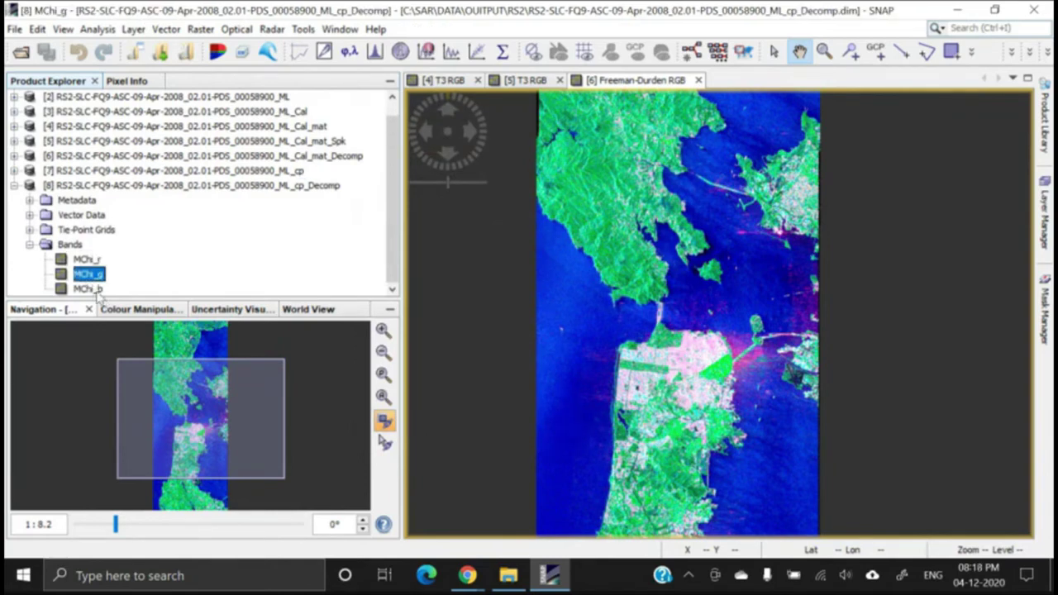
left_click(93, 289)
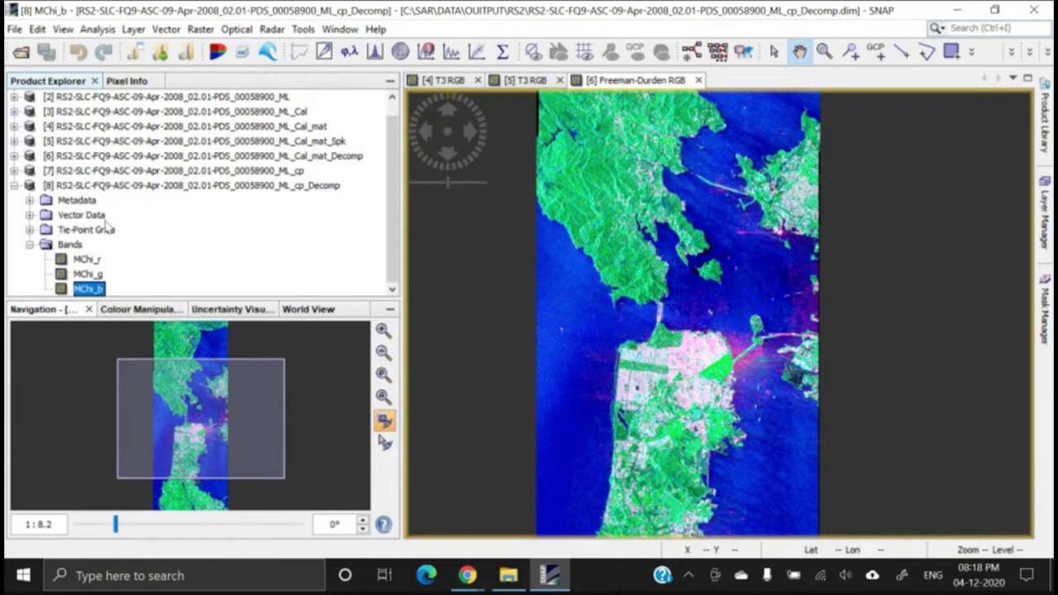
left_click(15, 186)
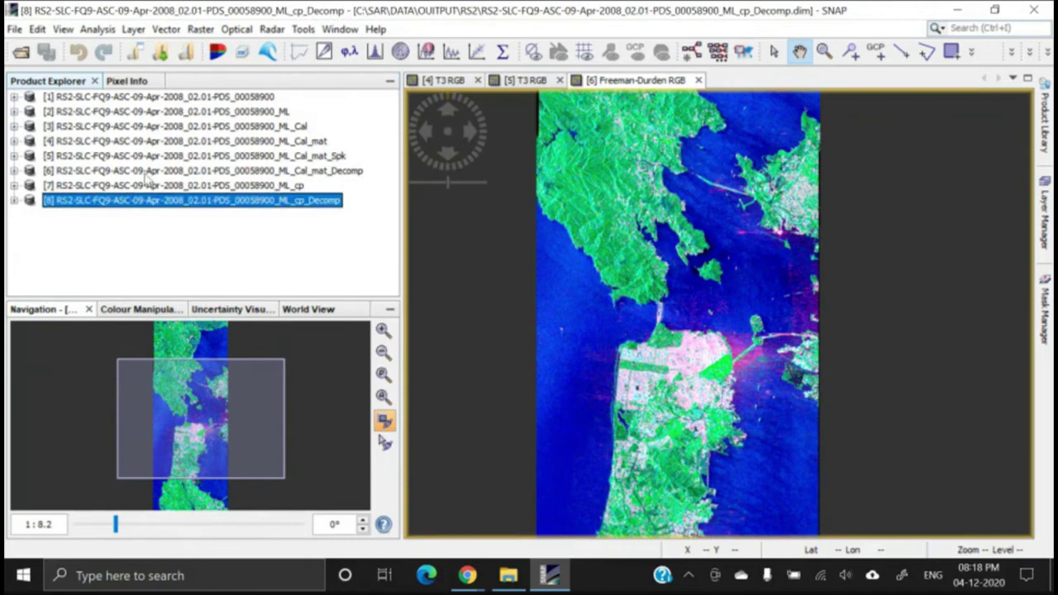
Open an RGB image of product 8 using the M-Chi profile with MChi_r, MChi_g and MChi_b as red, green and blue.
right_click(138, 209)
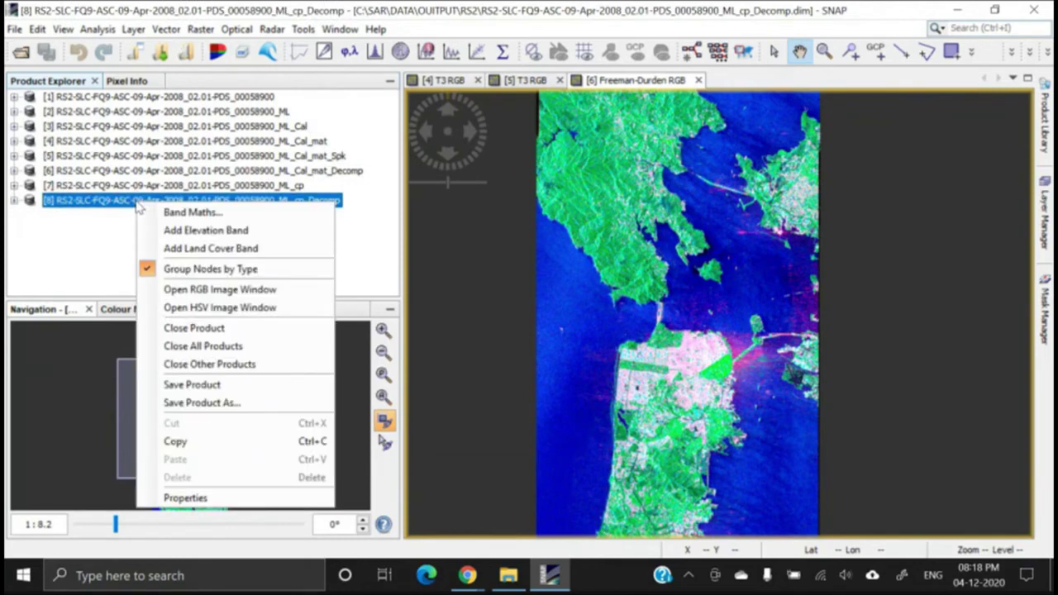
left_click(236, 290)
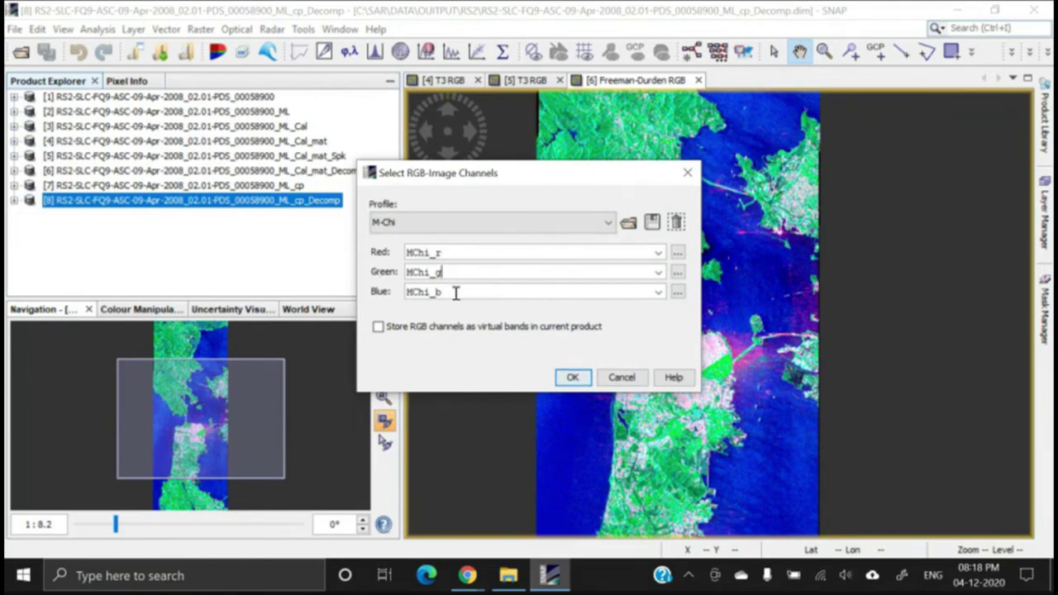
left_click(456, 291)
left_click(573, 378)
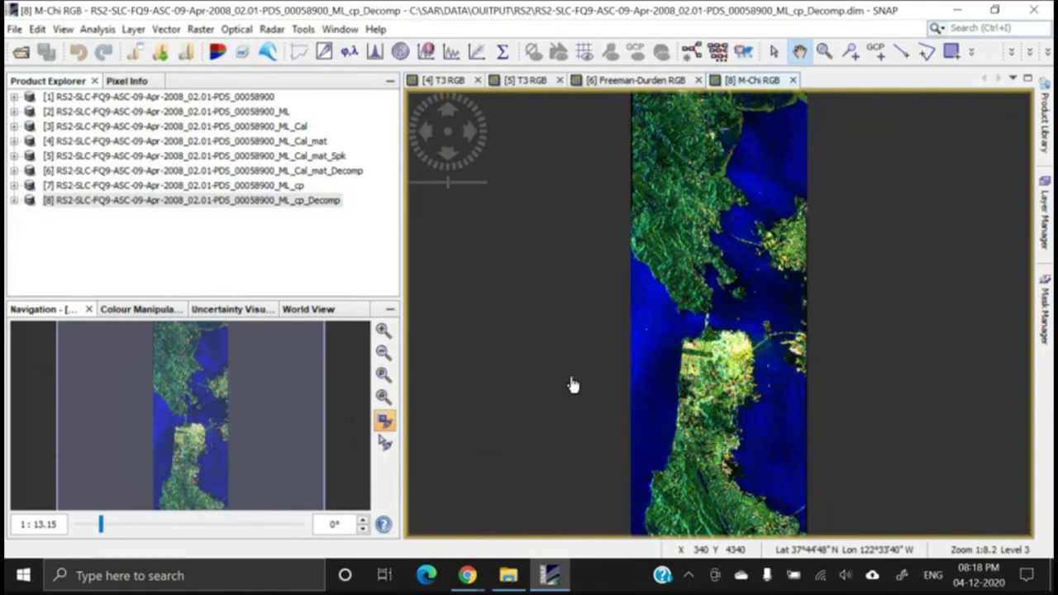
Examine the scattering colours of the city, the southern hills and the bridge in the M-Chi RGB image.
scroll(701, 429, "up", 2)
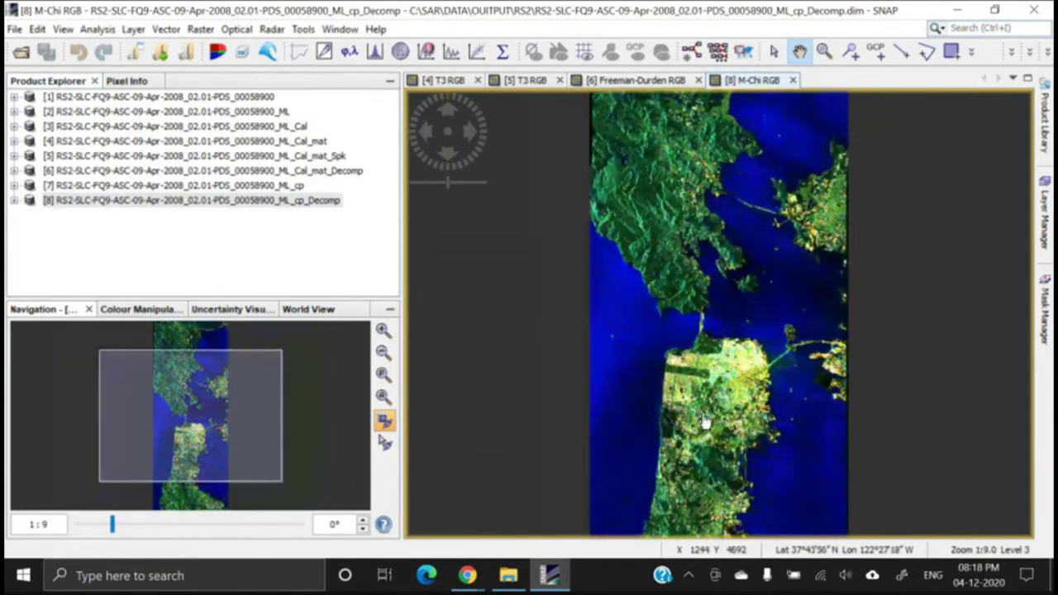
scroll(705, 424, "up", 5)
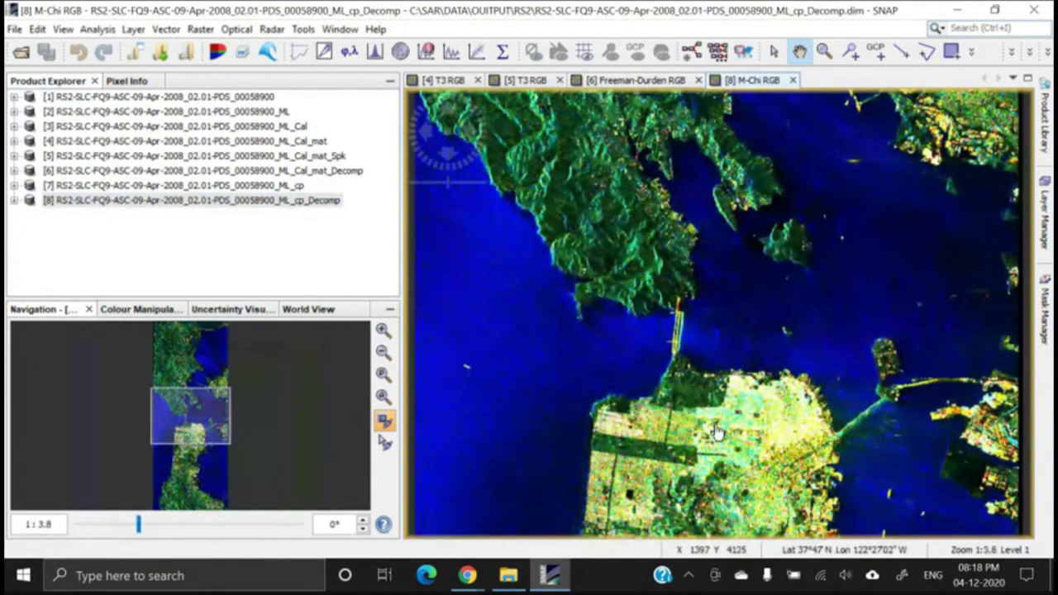
scroll(718, 431, "up", 4)
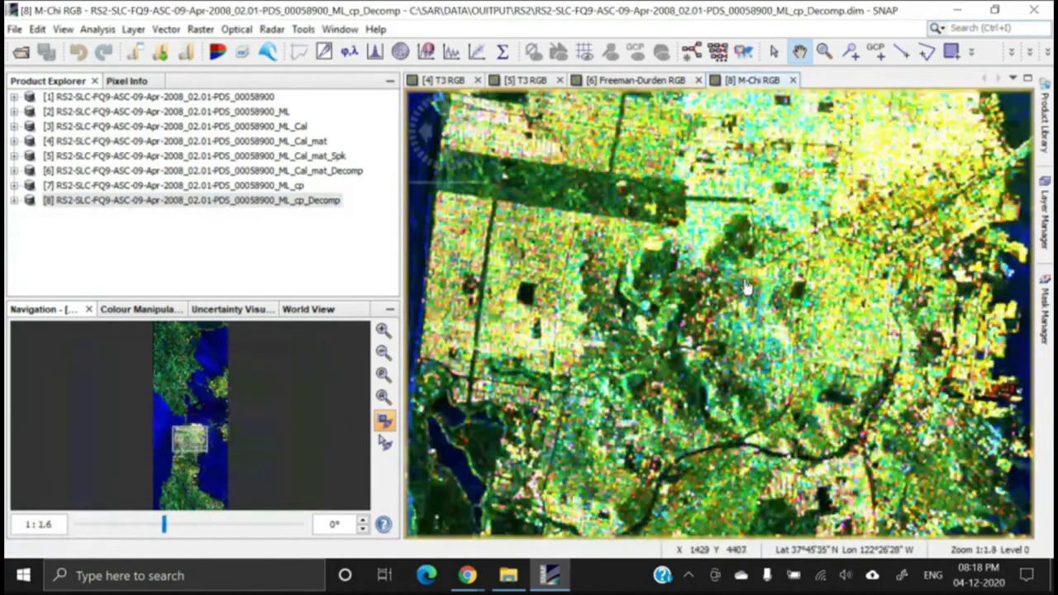
scroll(746, 287, "down", 3)
scroll(714, 300, "up", 2)
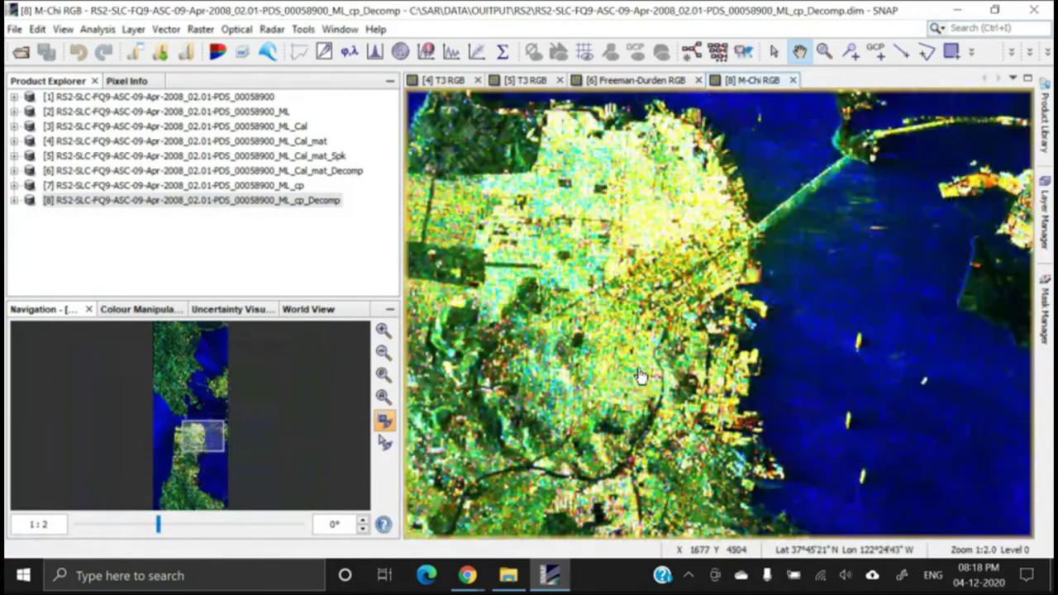
scroll(889, 330, "down", 2)
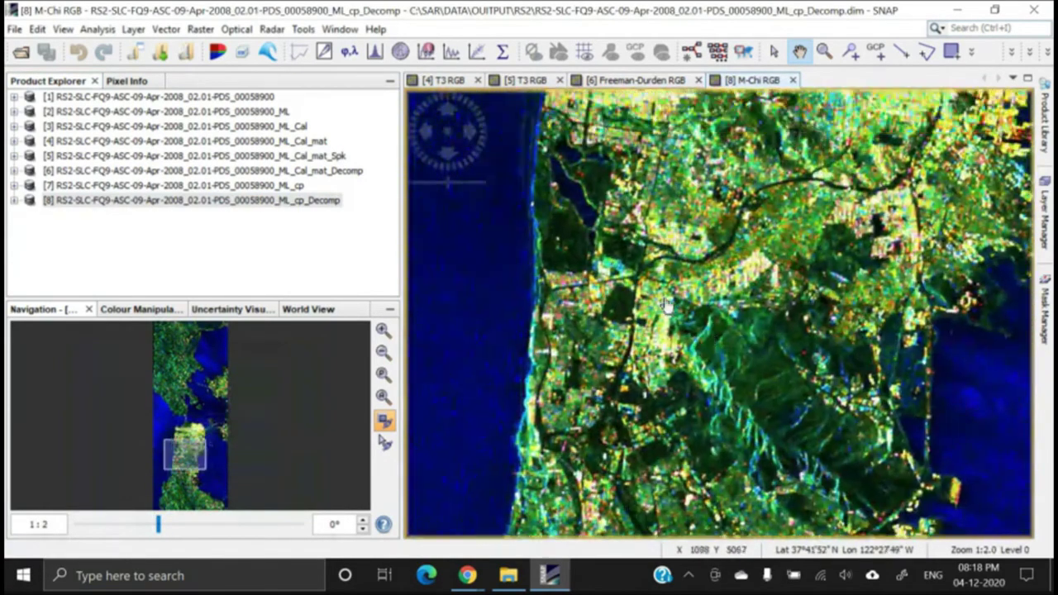
scroll(725, 209, "up", 2)
scroll(725, 208, "down", 2)
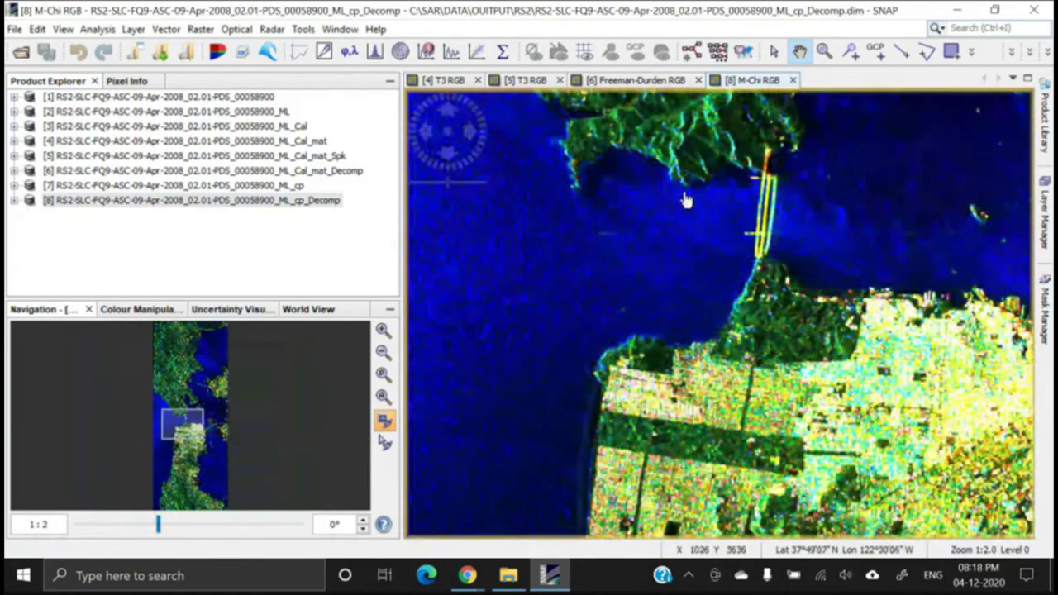
Inspect the isolated bright ship target in the ocean west of the city in the M-Chi RGB image.
scroll(712, 216, "up", 2)
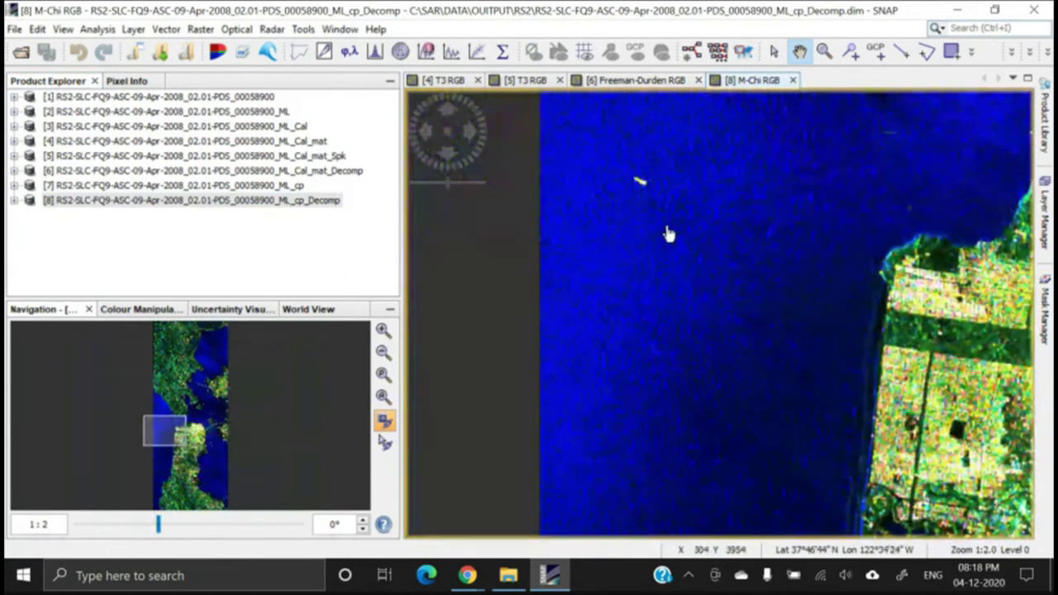
scroll(626, 182, "up", 5)
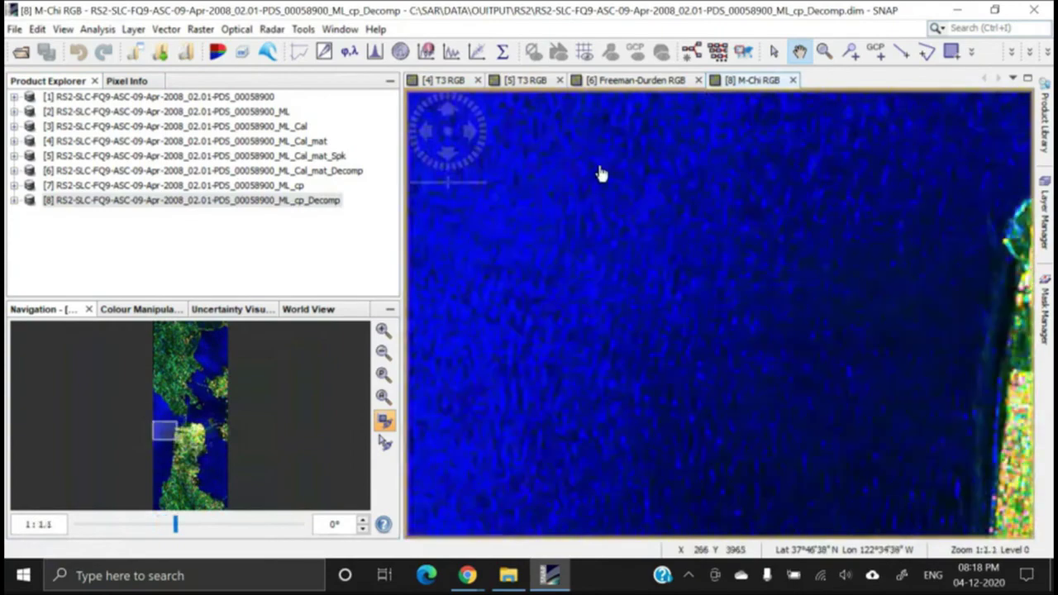
scroll(688, 242, "up", 2)
left_click_drag(705, 168, 730, 274)
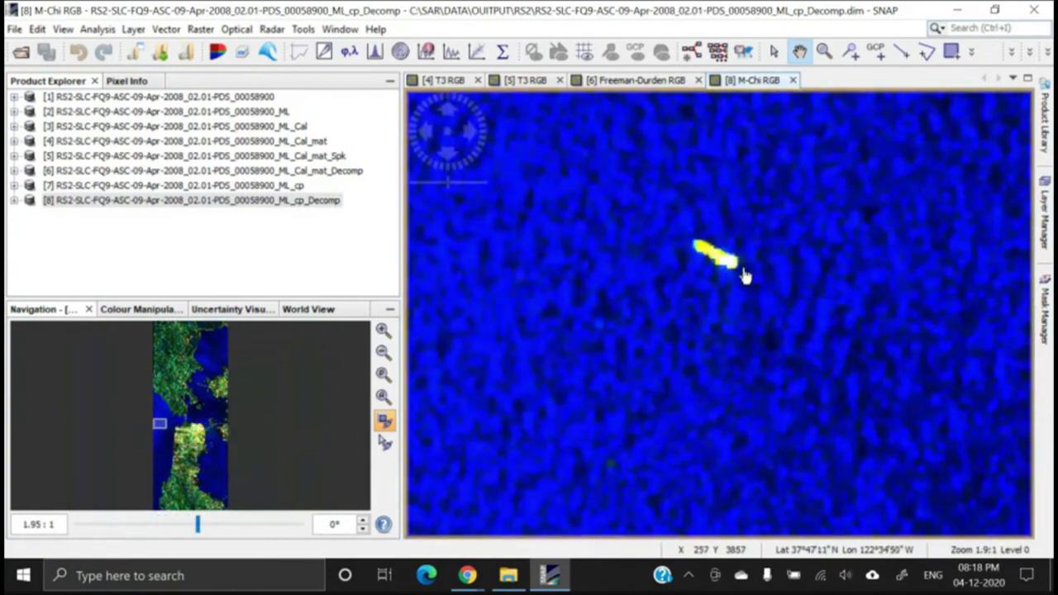
scroll(783, 303, "up", 3)
scroll(794, 290, "down", 3)
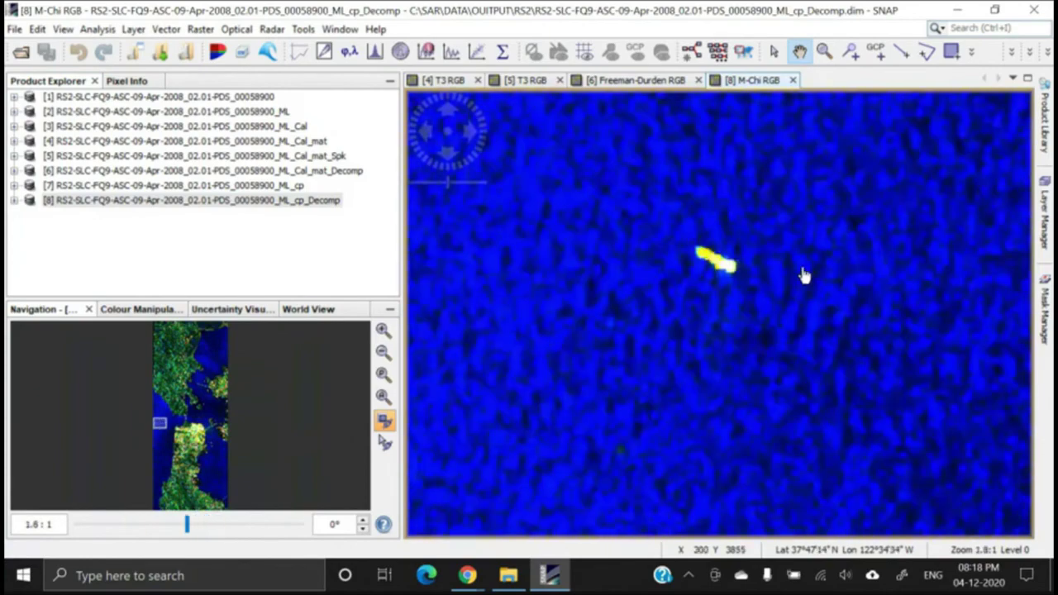
Examine the ship targets in the bay east of the city and return to an overview of the M-Chi RGB scene.
scroll(814, 265, "down", 6)
left_click_drag(933, 289, 720, 201)
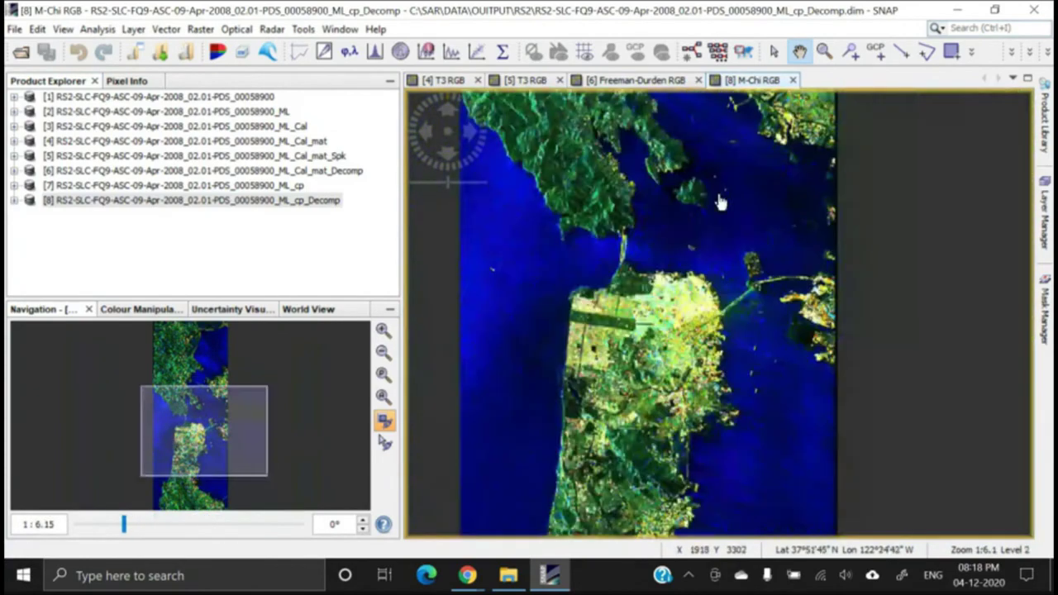
scroll(785, 411, "up", 1)
scroll(785, 411, "up", 5)
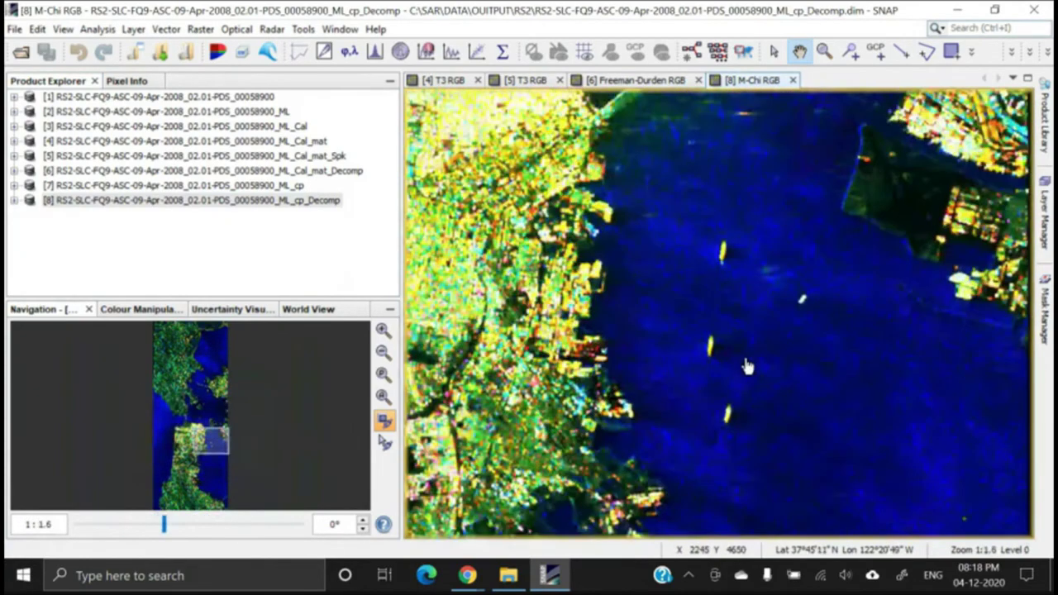
scroll(740, 330, "up", 1)
left_click_drag(740, 362, 686, 397)
left_click_drag(693, 453, 856, 168)
scroll(688, 258, "up", 7)
scroll(689, 252, "down", 6)
scroll(688, 247, "down", 9)
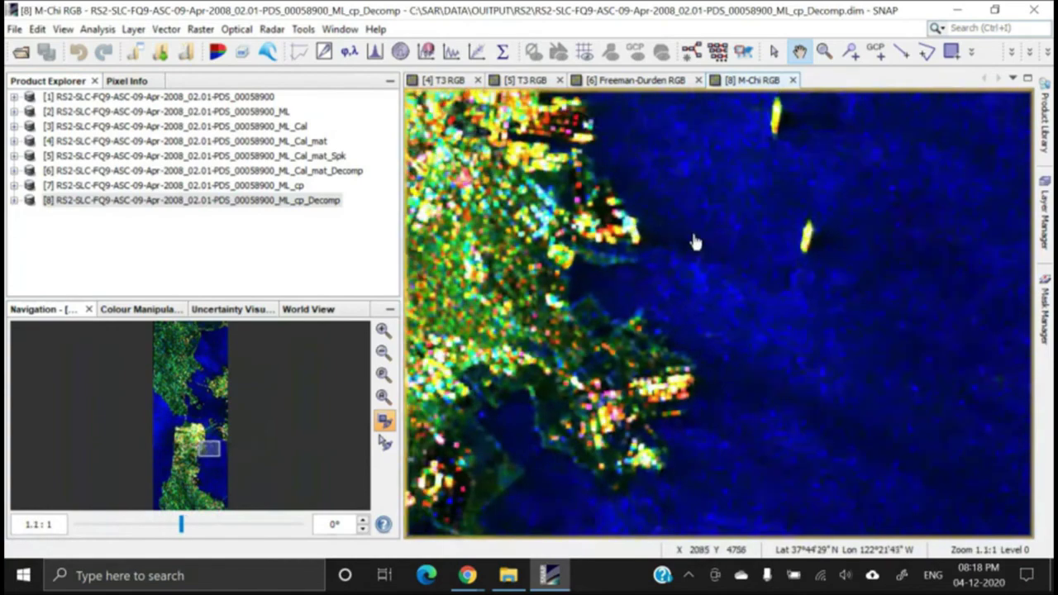
left_click_drag(695, 237, 742, 239)
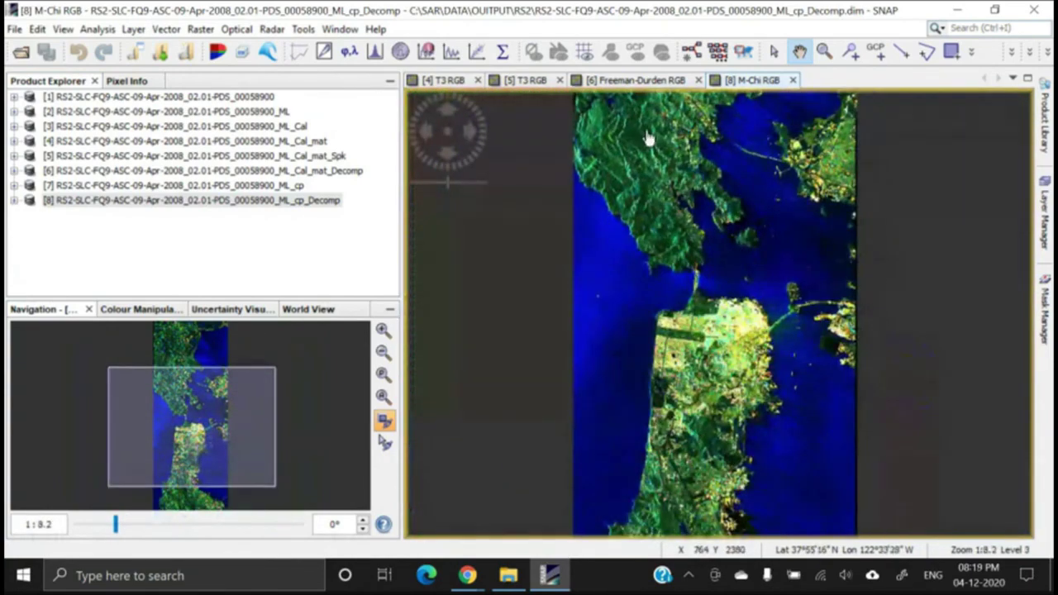
Tile the two T3 RGB, Freeman-Durden RGB and M-Chi RGB views horizontally and bring the scene into sight in all of them.
left_click(346, 32)
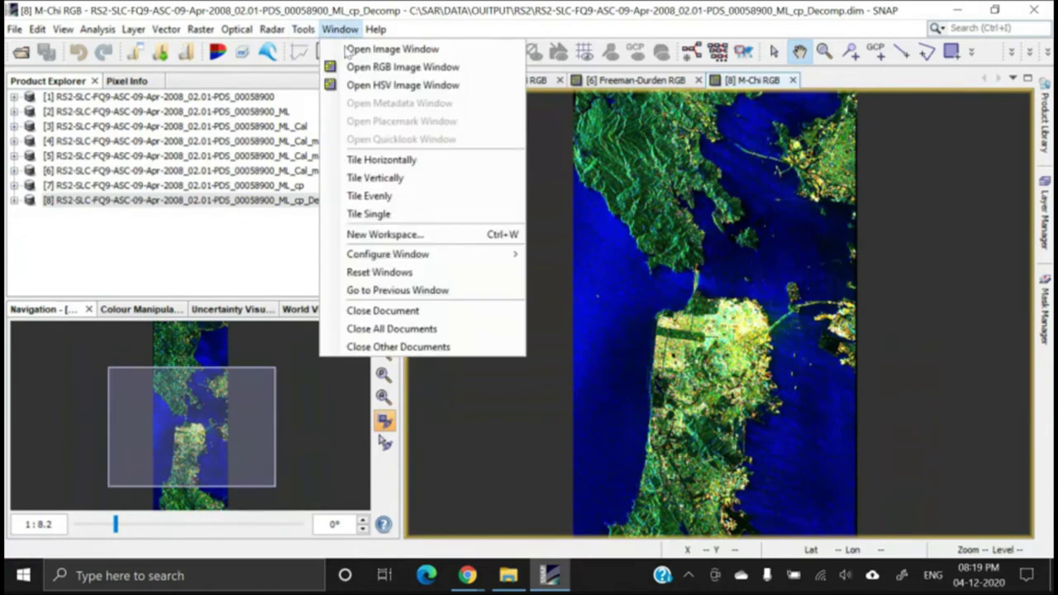
left_click(381, 161)
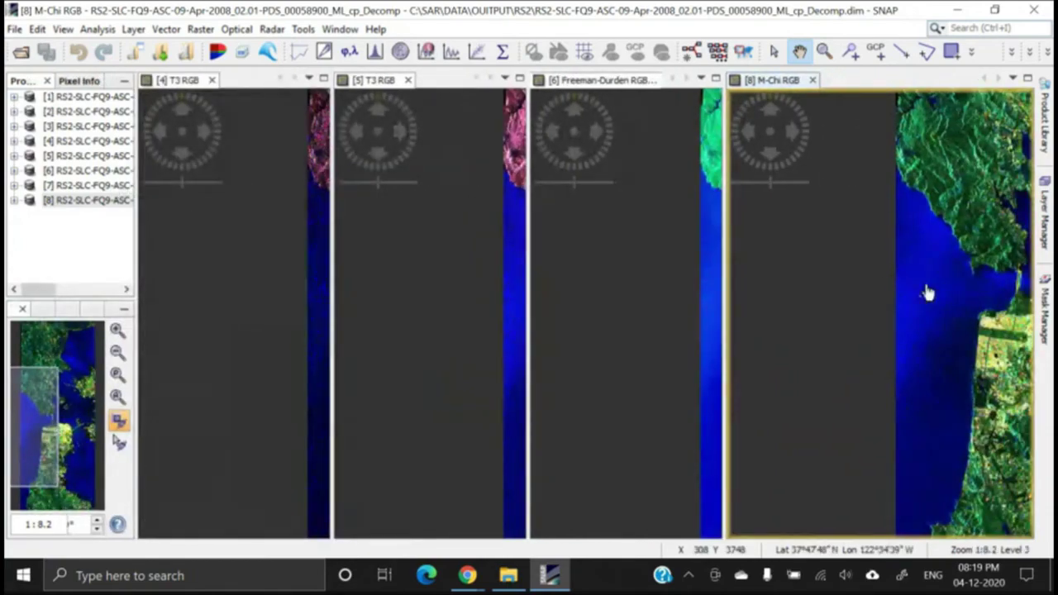
left_click_drag(927, 290, 819, 290)
Compare the city, the vegetated hills and the bridge across the T3, Freeman-Durden and M-Chi RGB views.
scroll(888, 332, "up", 3)
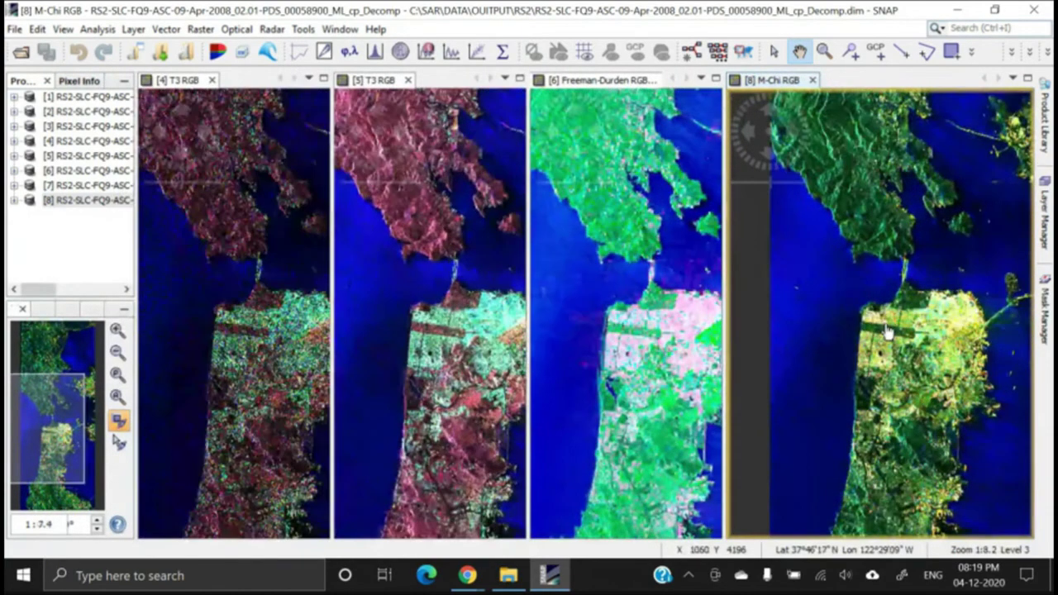
left_click_drag(885, 334, 800, 262)
scroll(863, 303, "down", 8)
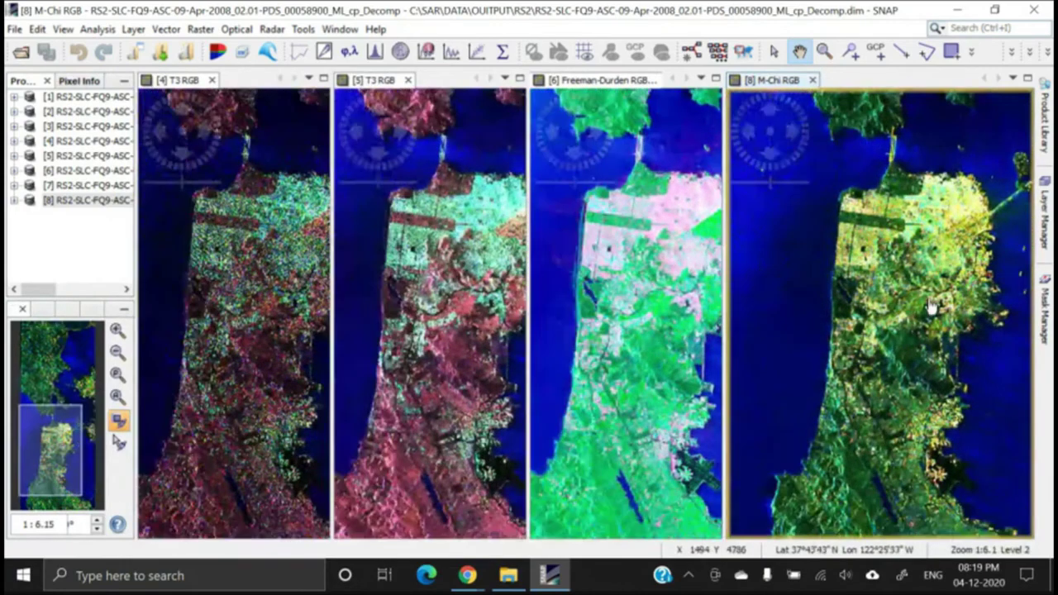
scroll(885, 396, "up", 5)
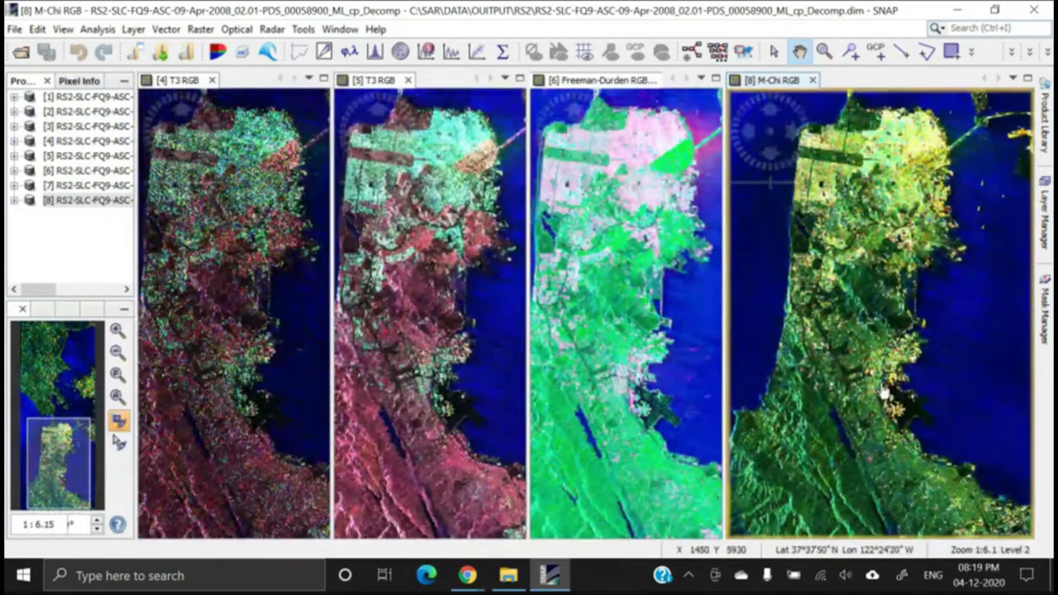
scroll(876, 397, "up", 4)
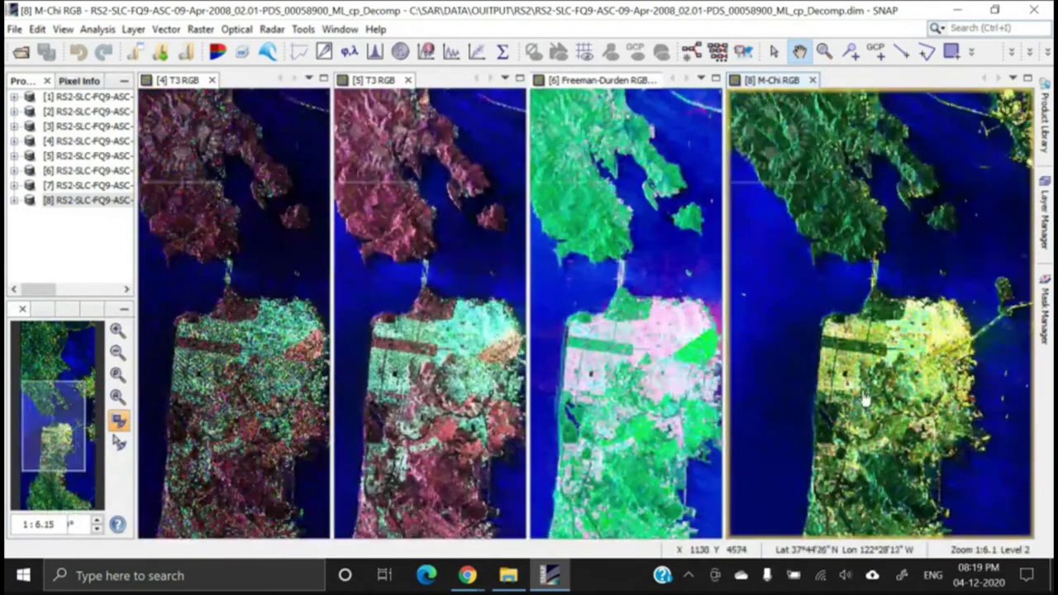
scroll(877, 396, "up", 3)
scroll(910, 391, "up", 5)
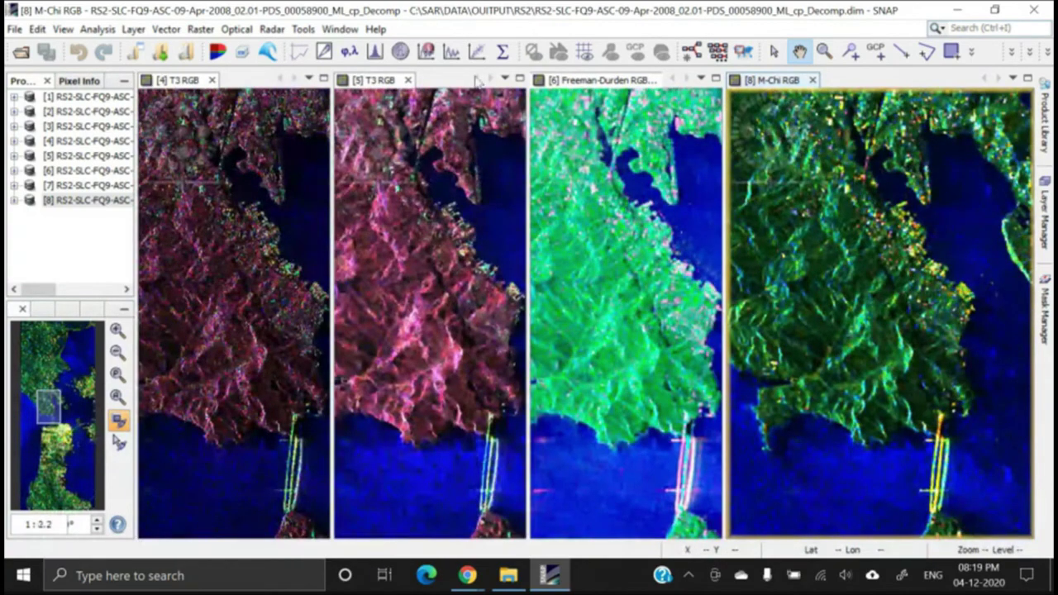
Close both T3 RGB views and the Freeman-Durden RGB view, and widen the area listing the products.
left_click(408, 80)
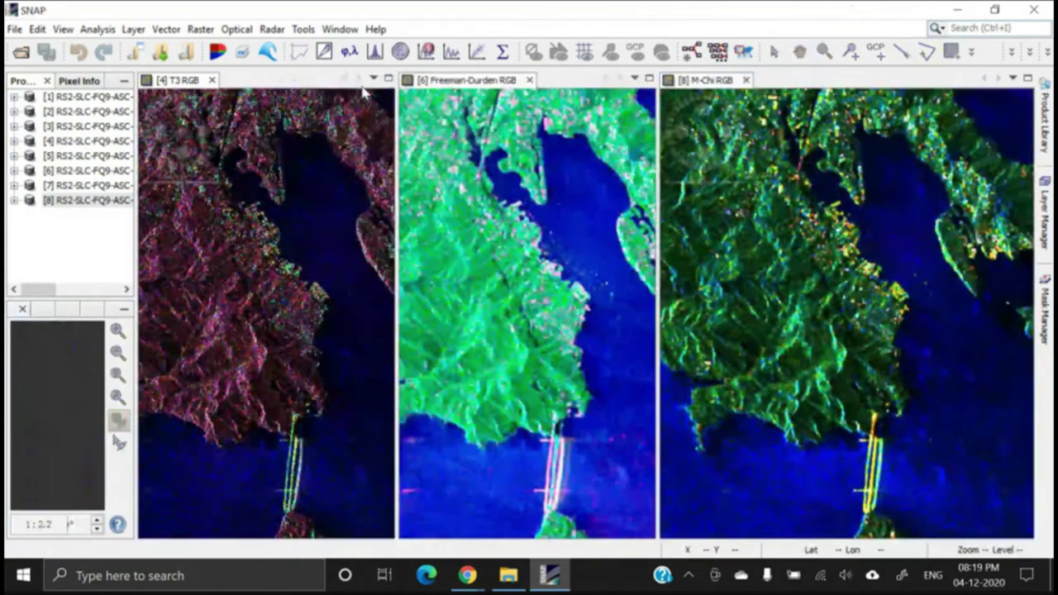
left_click(212, 80)
left_click(269, 80)
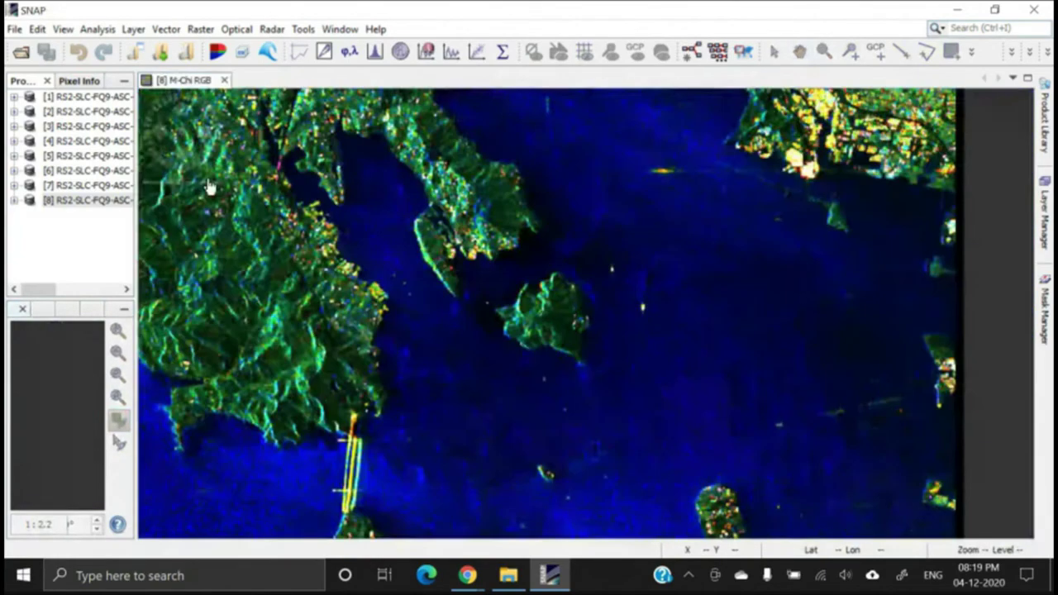
left_click_drag(138, 186, 305, 205)
View the northern hills and bay area of the scene in the remaining M-Chi RGB image.
scroll(571, 244, "down", 3)
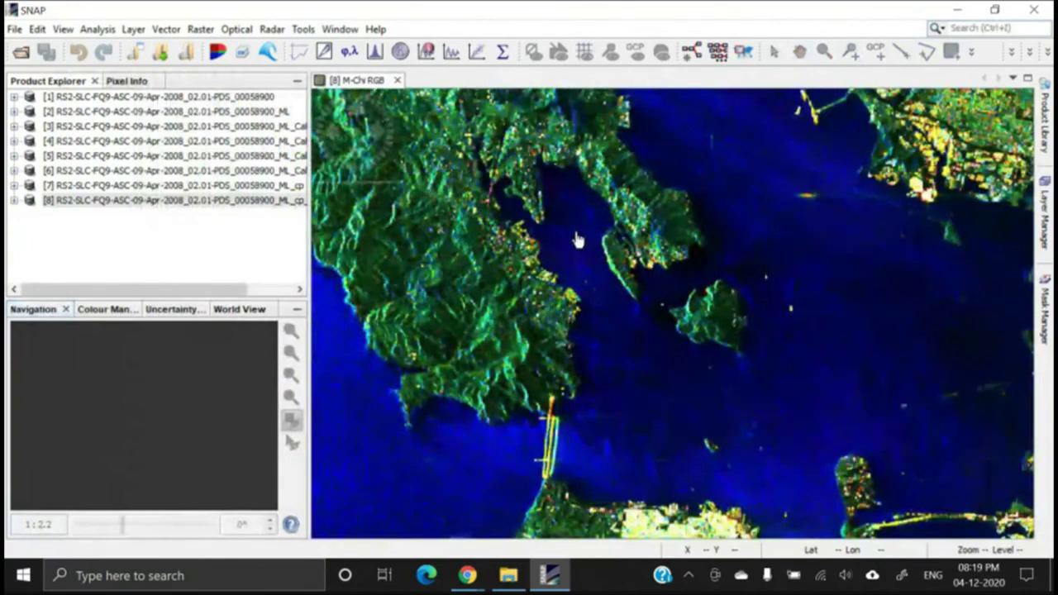
left_click_drag(667, 177, 666, 303)
left_click_drag(543, 164, 510, 229)
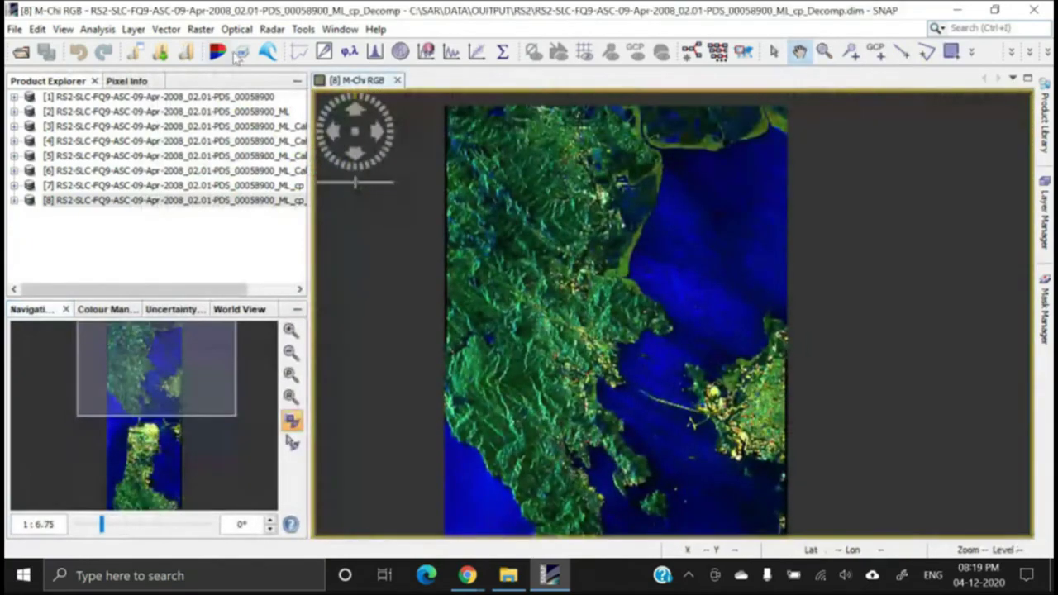
left_click(272, 30)
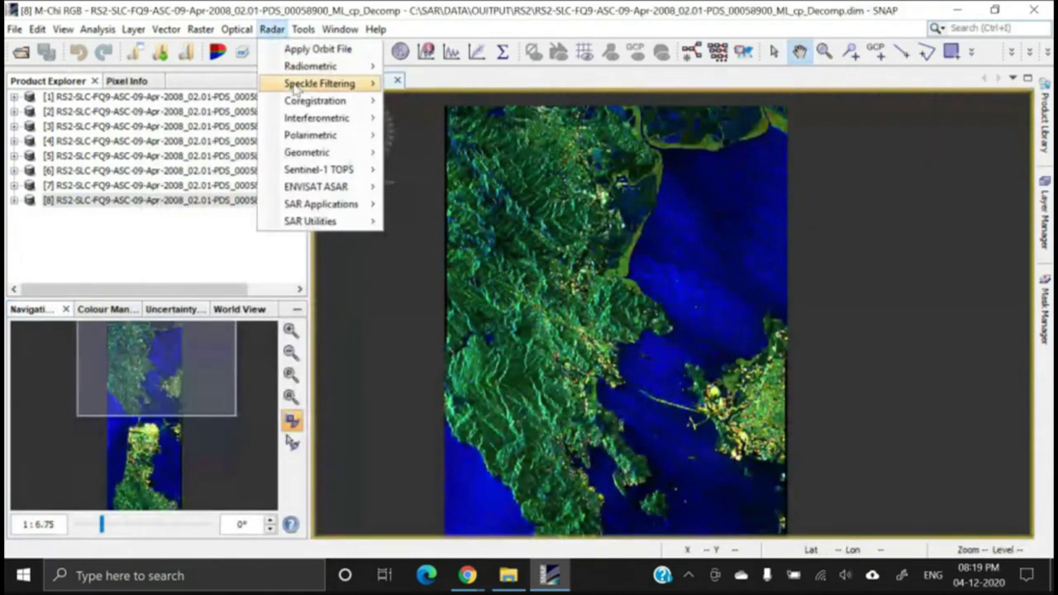
mouse_move(308, 91)
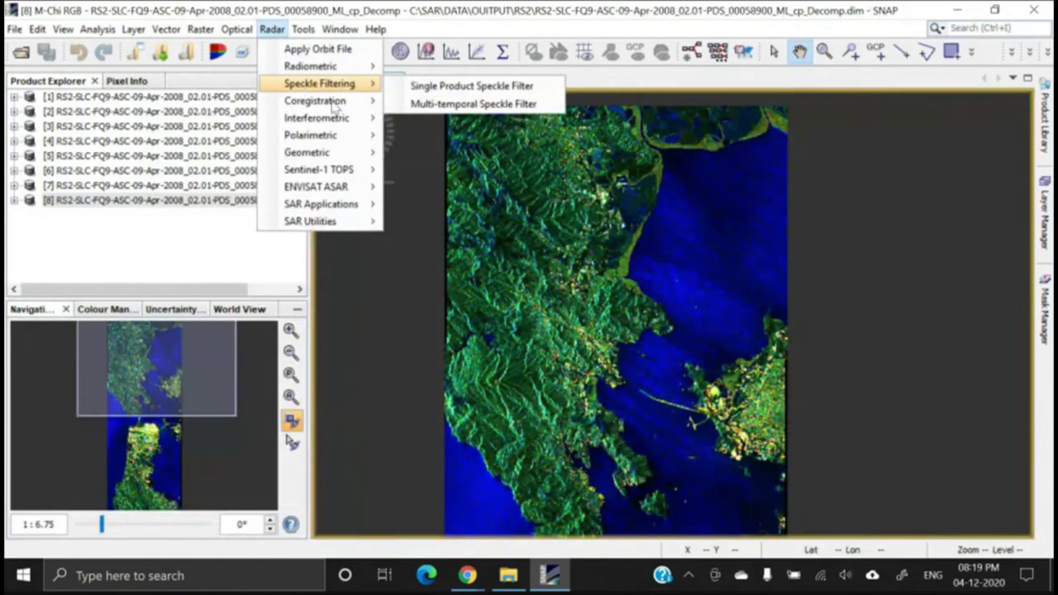
mouse_move(313, 135)
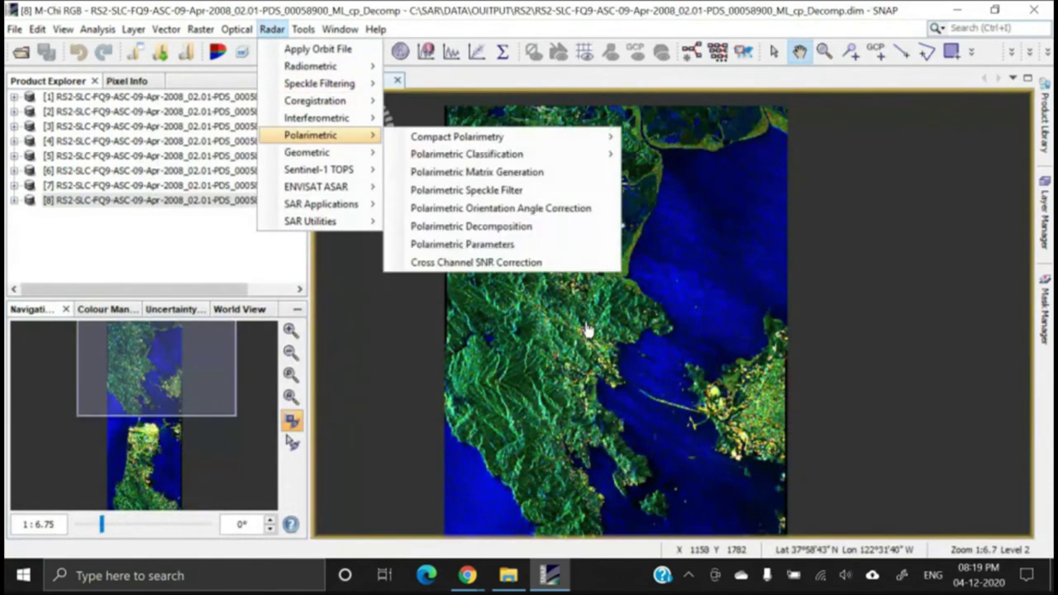
left_click(628, 366)
Examine the northern hills in the M-Chi RGB image and bring the whole scene into view.
left_click_drag(629, 366, 628, 322)
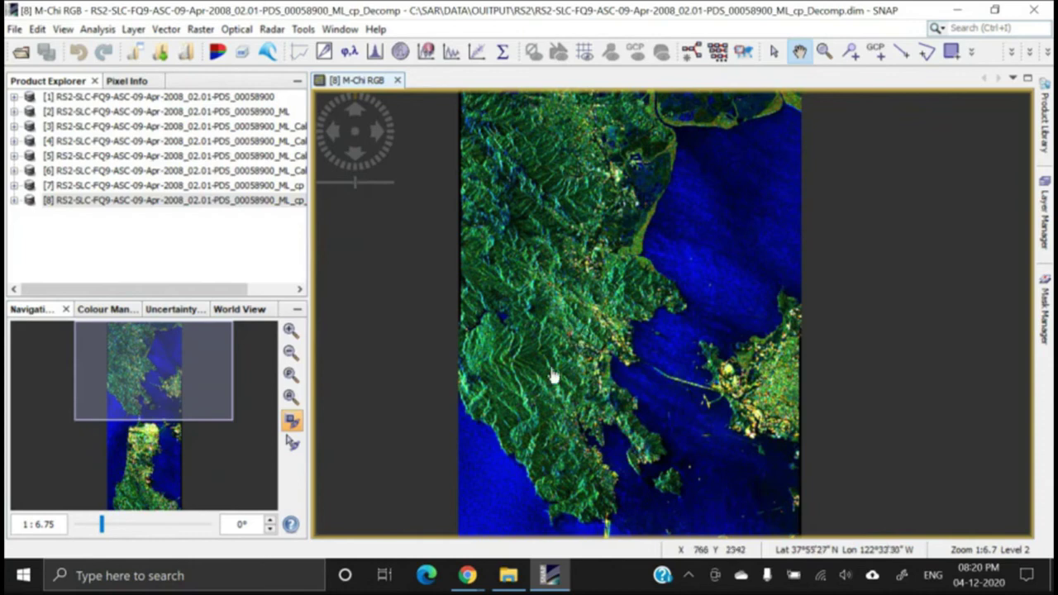
scroll(601, 258, "up", 1)
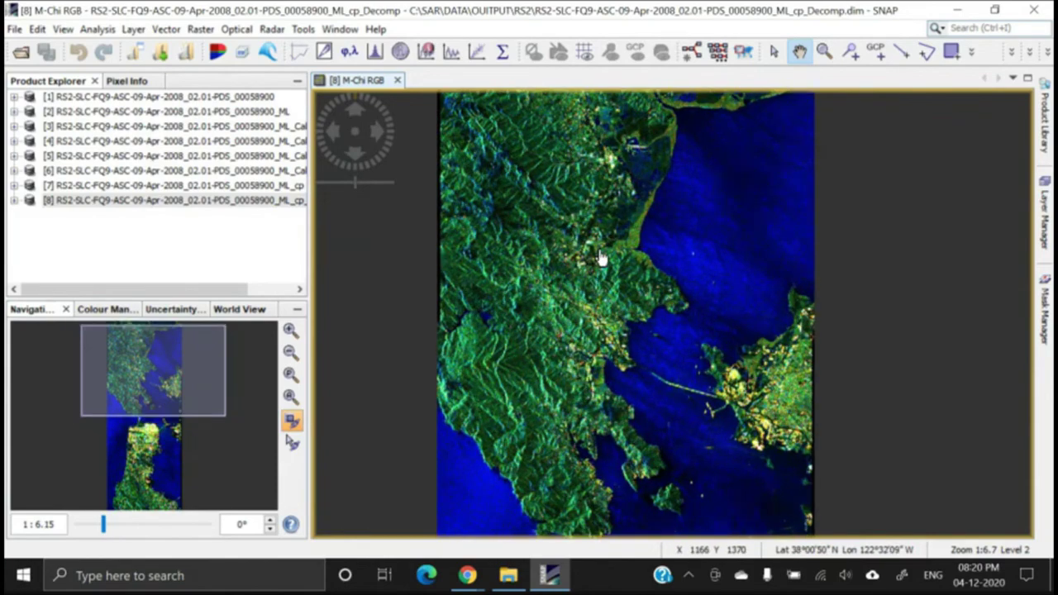
scroll(602, 259, "down", 10)
left_click_drag(659, 426, 583, 330)
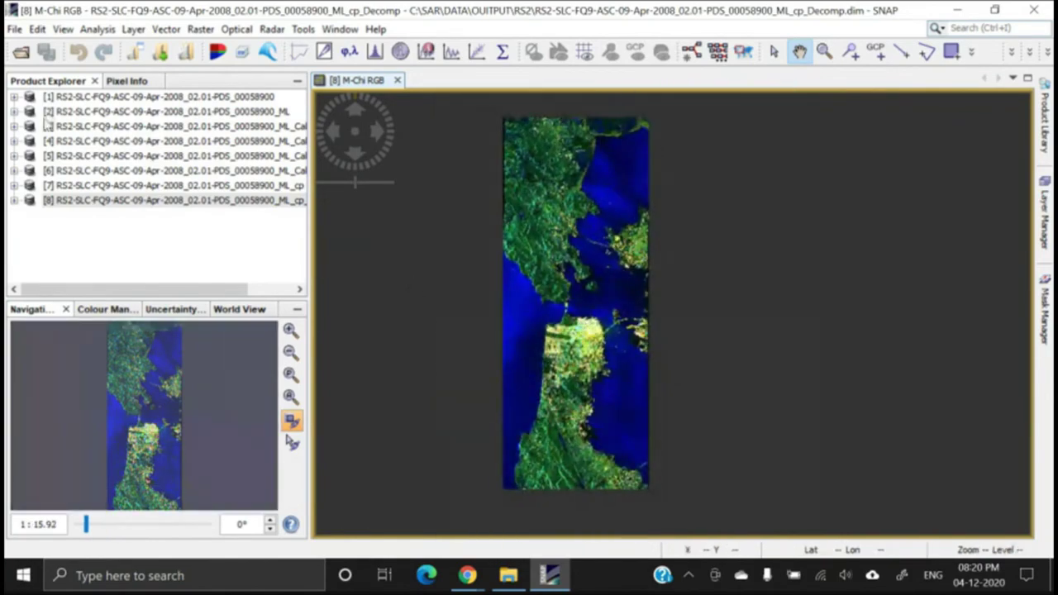
Save the current session with all open products and acknowledge the confirmation.
left_click(14, 29)
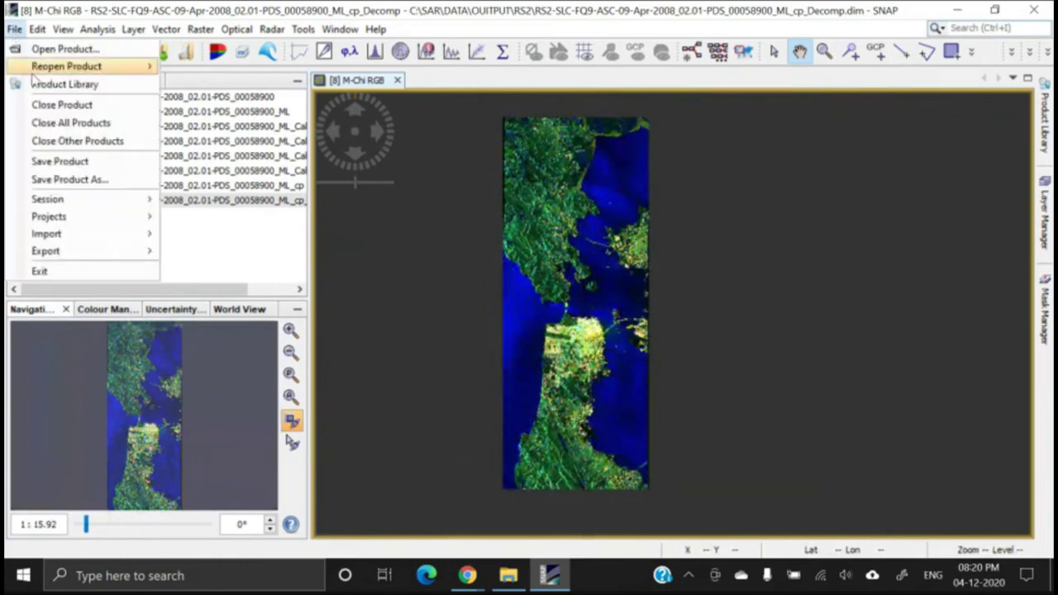
mouse_move(70, 202)
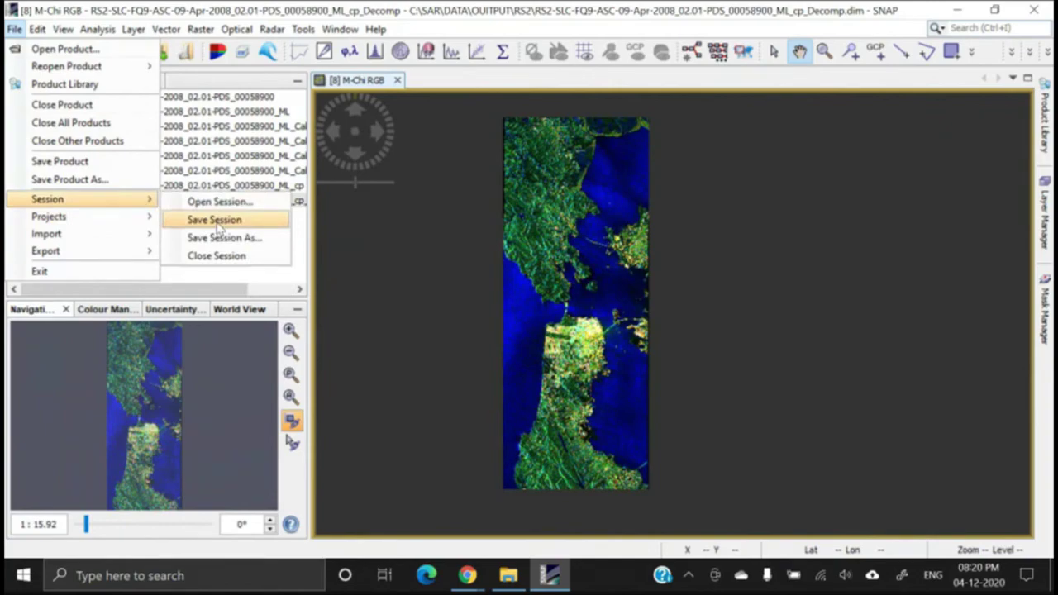
left_click(220, 228)
left_click(654, 347)
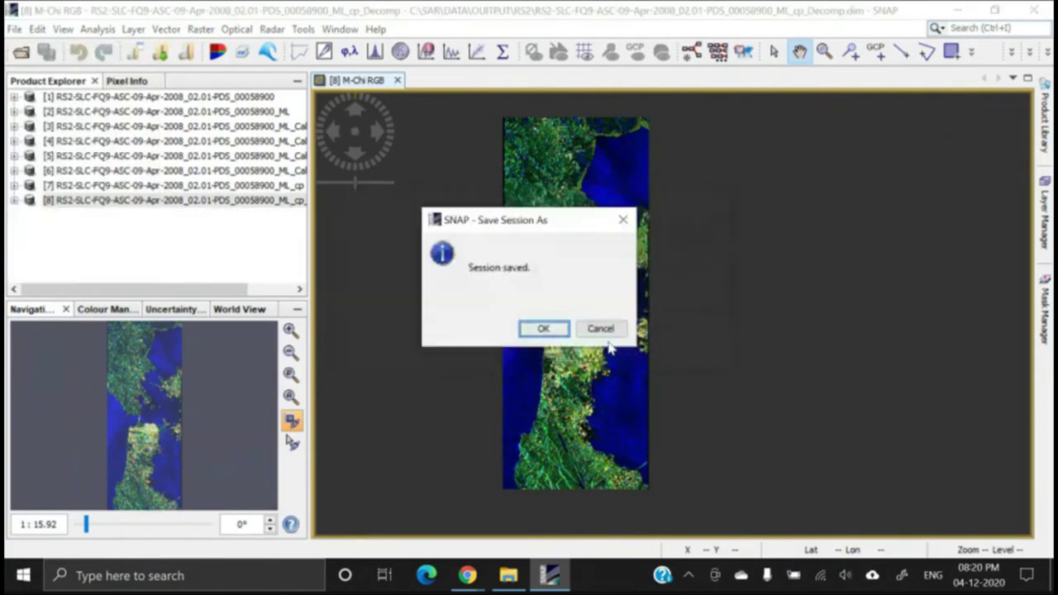
left_click(545, 330)
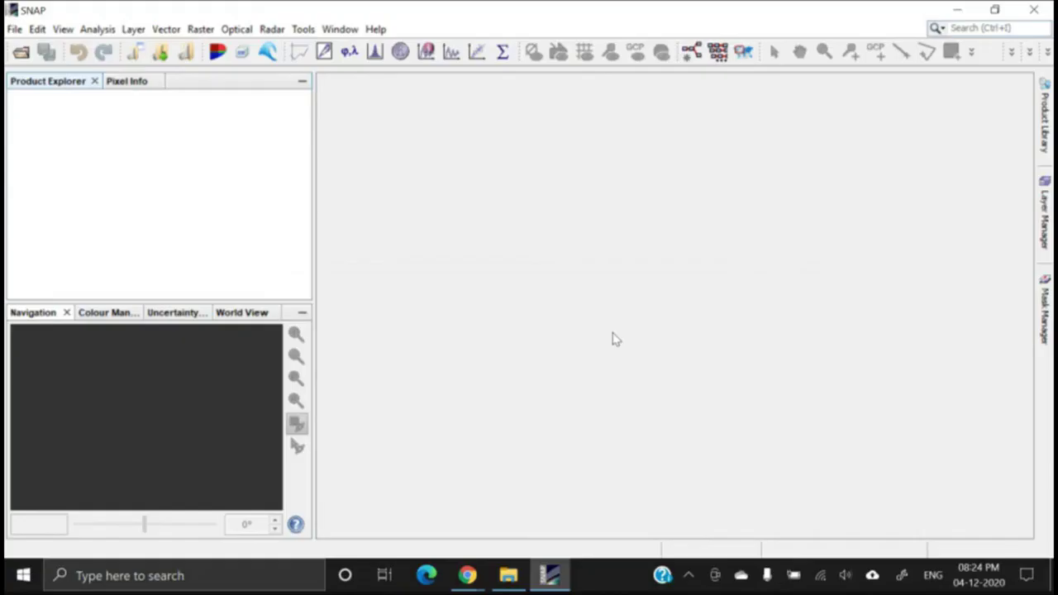
left_click(16, 30)
mouse_move(113, 243)
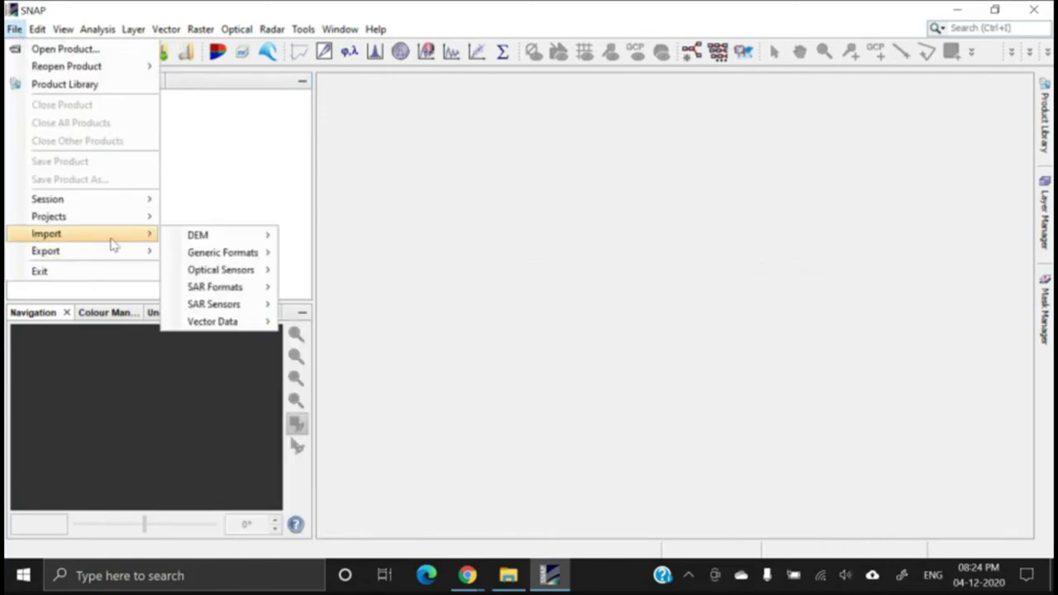
mouse_move(253, 306)
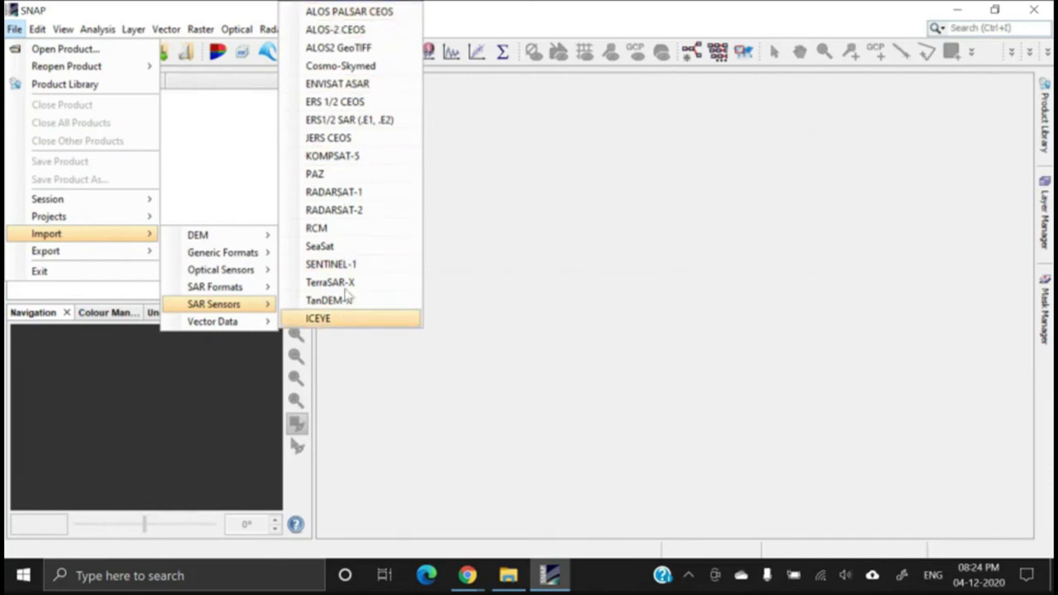
key("Escape")
key("Escape")
key("Escape")
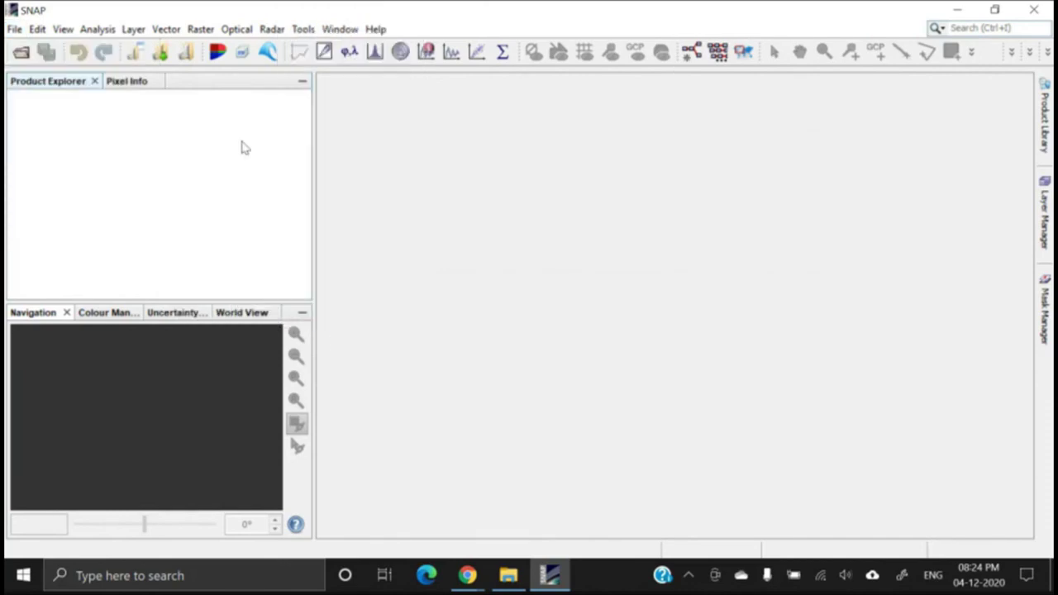
Open the San Francisco RISAT product through its BAND_META.txt file in the product folder inside SAN_FRANCISCO_RISAT.
left_click(22, 54)
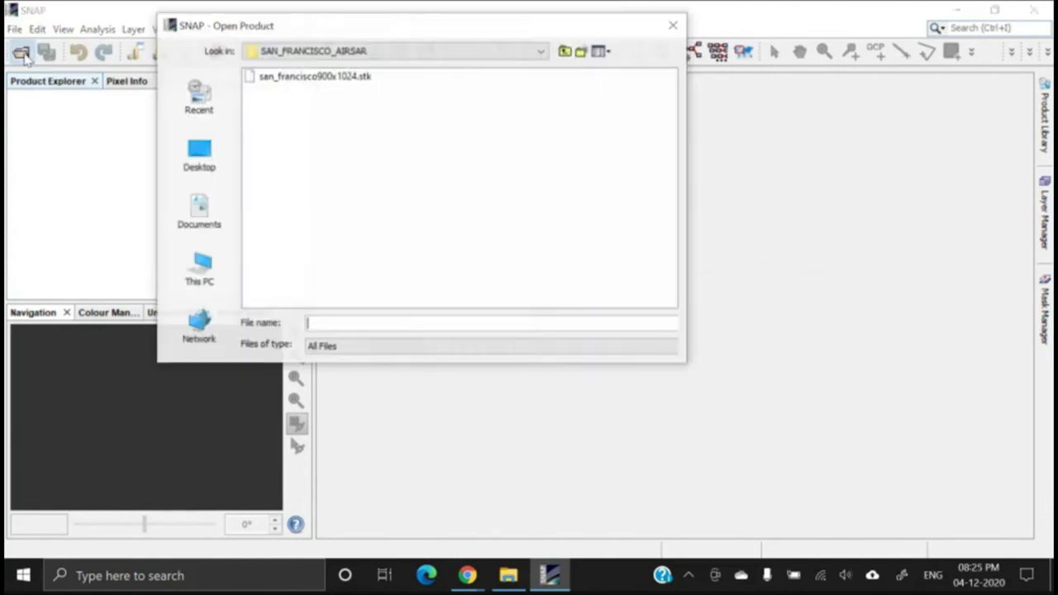
left_click_drag(406, 29, 363, 60)
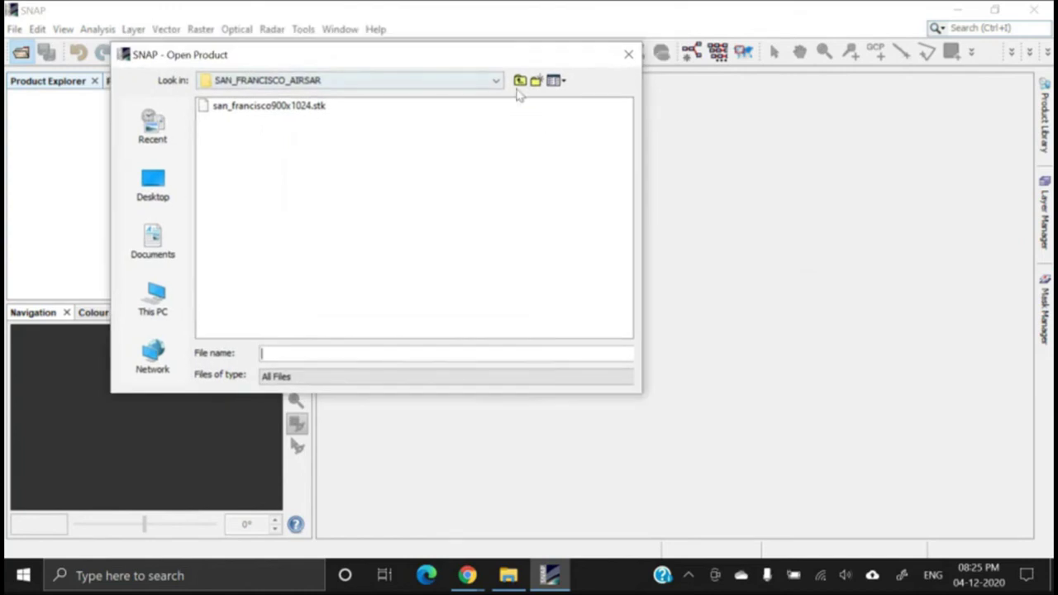
left_click(519, 81)
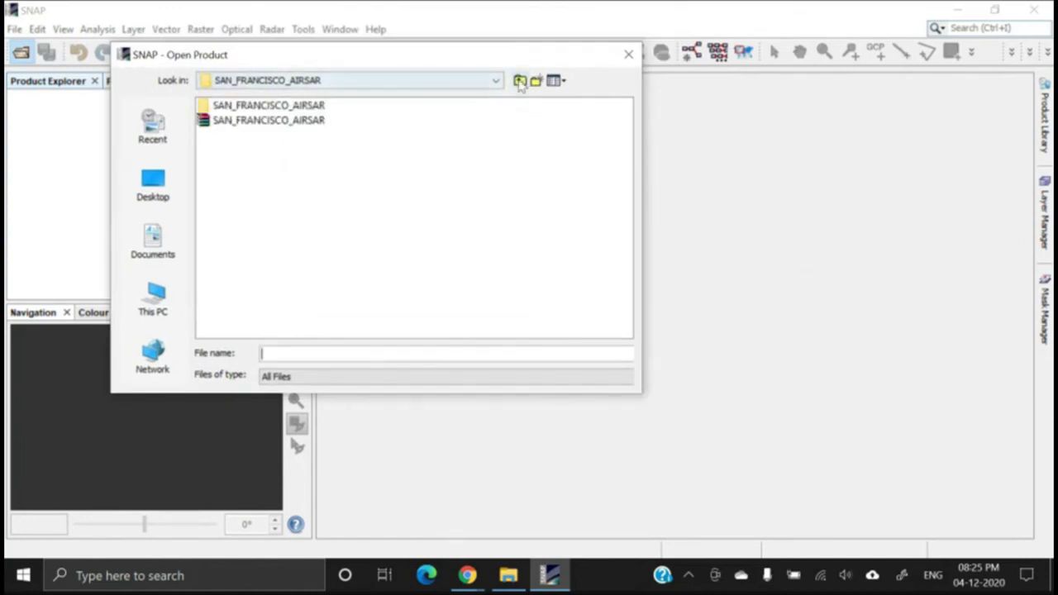
left_click(520, 80)
double_click(277, 152)
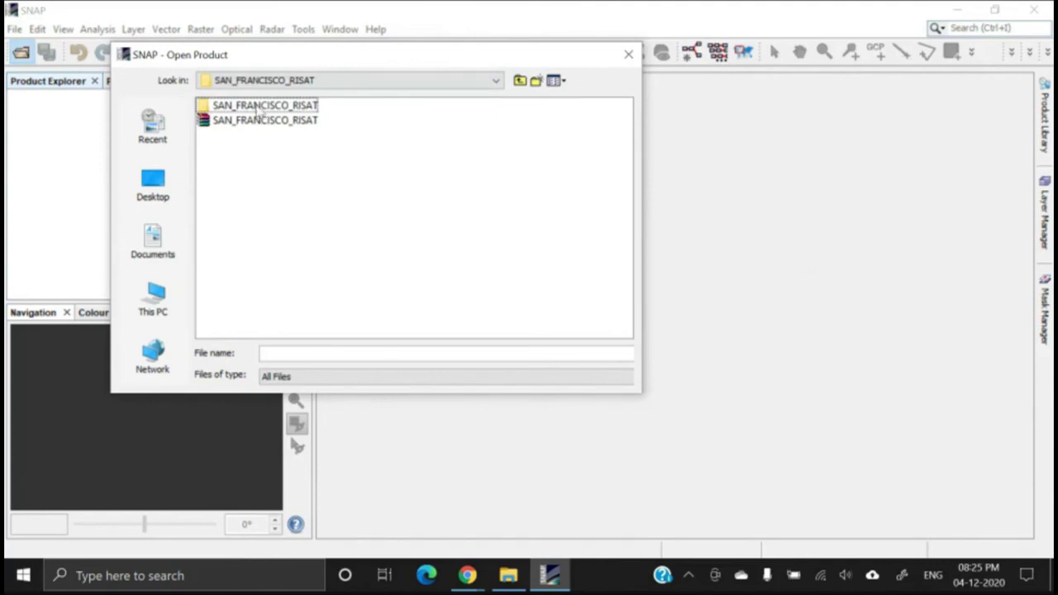
double_click(257, 109)
double_click(246, 110)
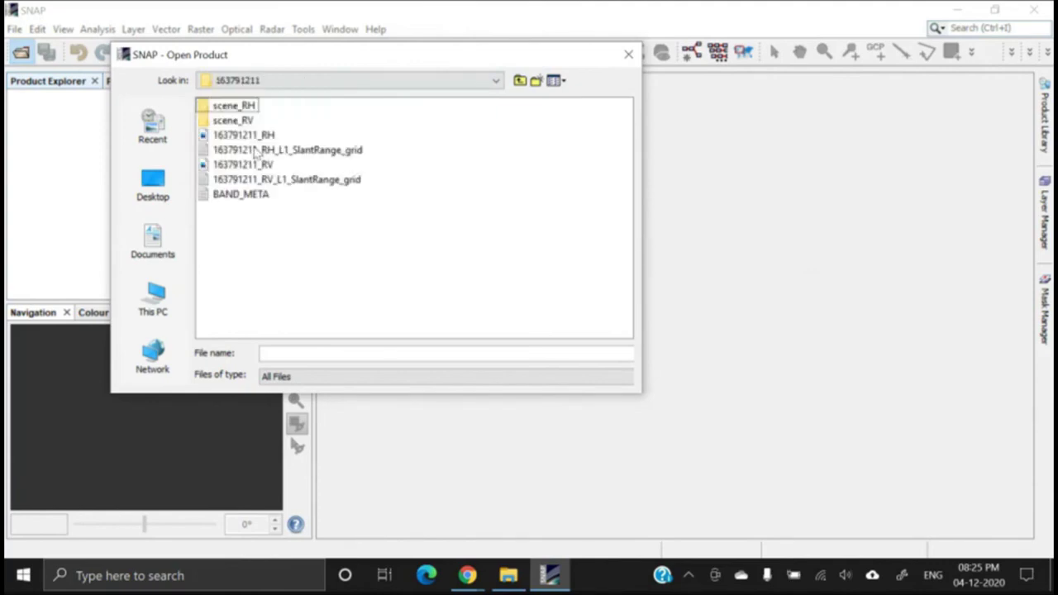
left_click(243, 196)
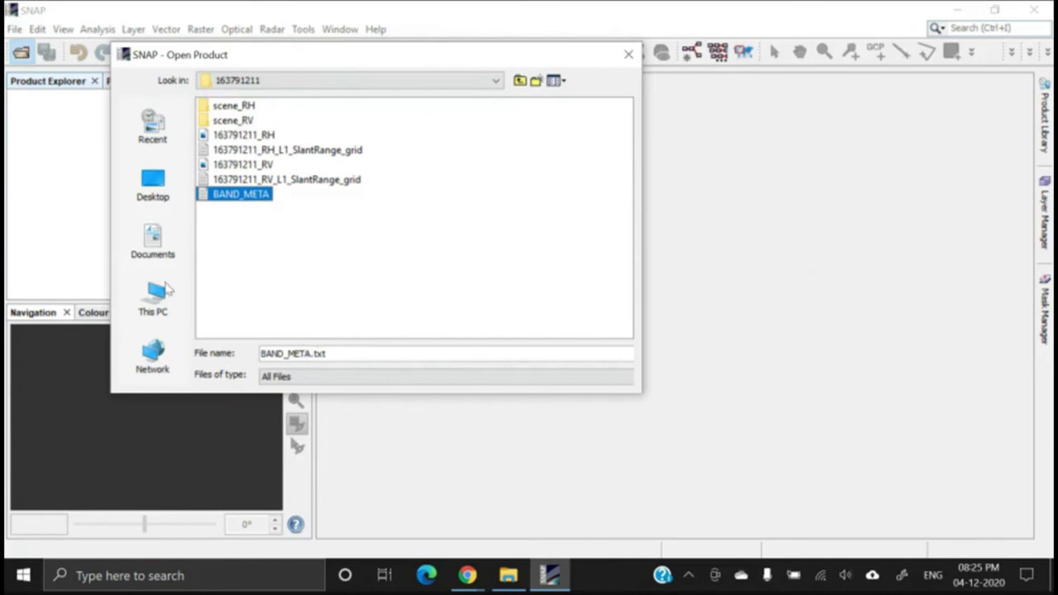
double_click(201, 197)
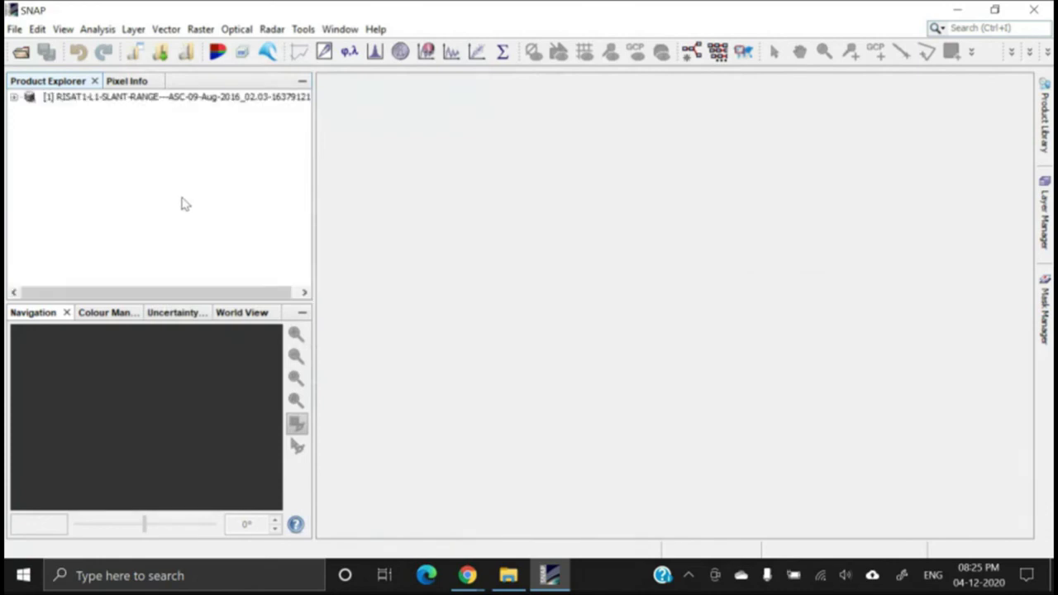
Expand the RISAT product to list its bands and read through its Abstracted_Metadata.
left_click(14, 96)
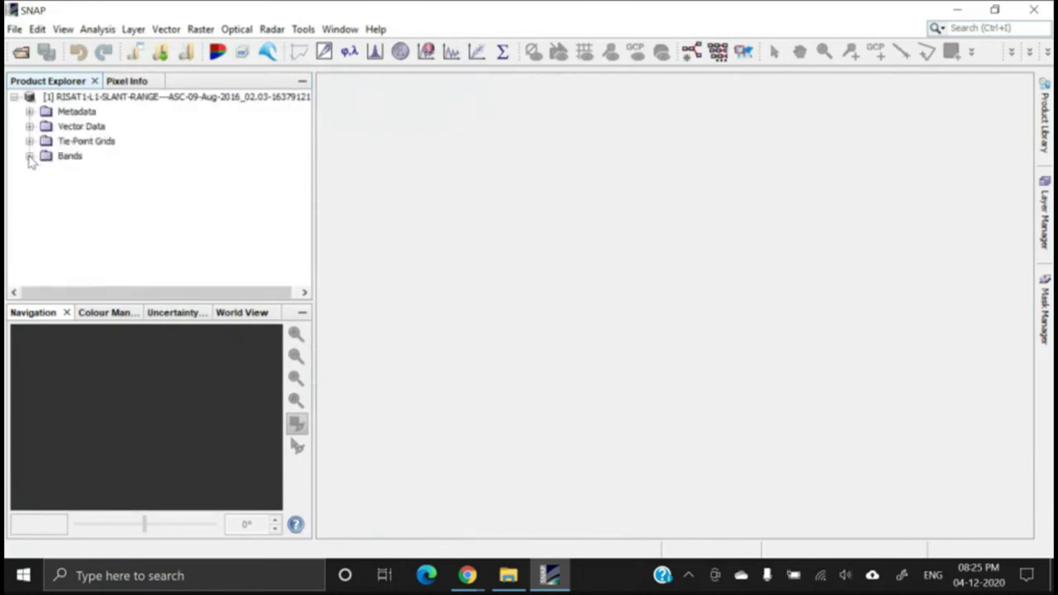
left_click(29, 156)
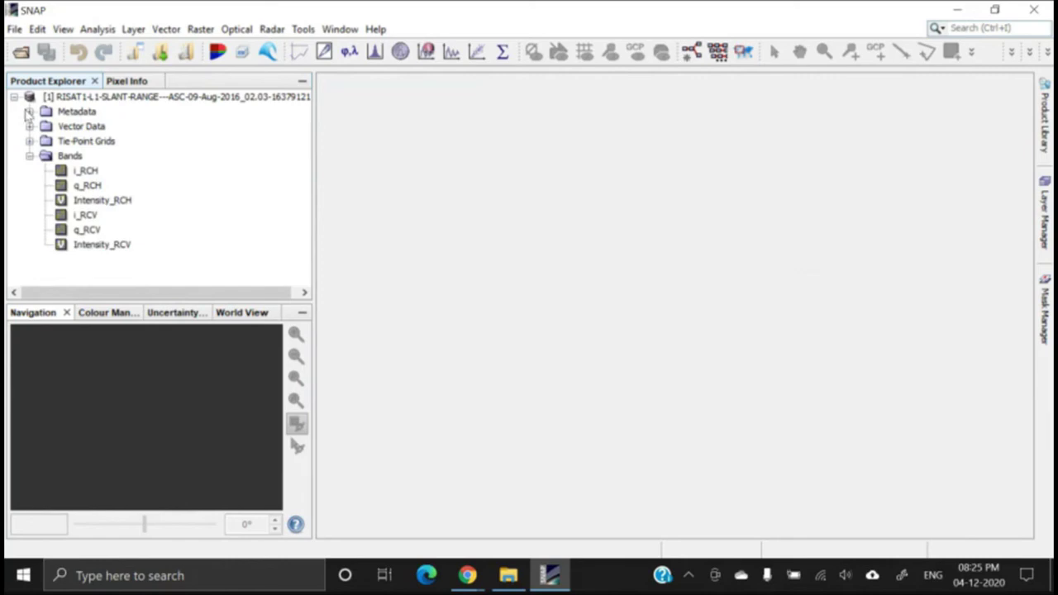
left_click(30, 111)
double_click(91, 126)
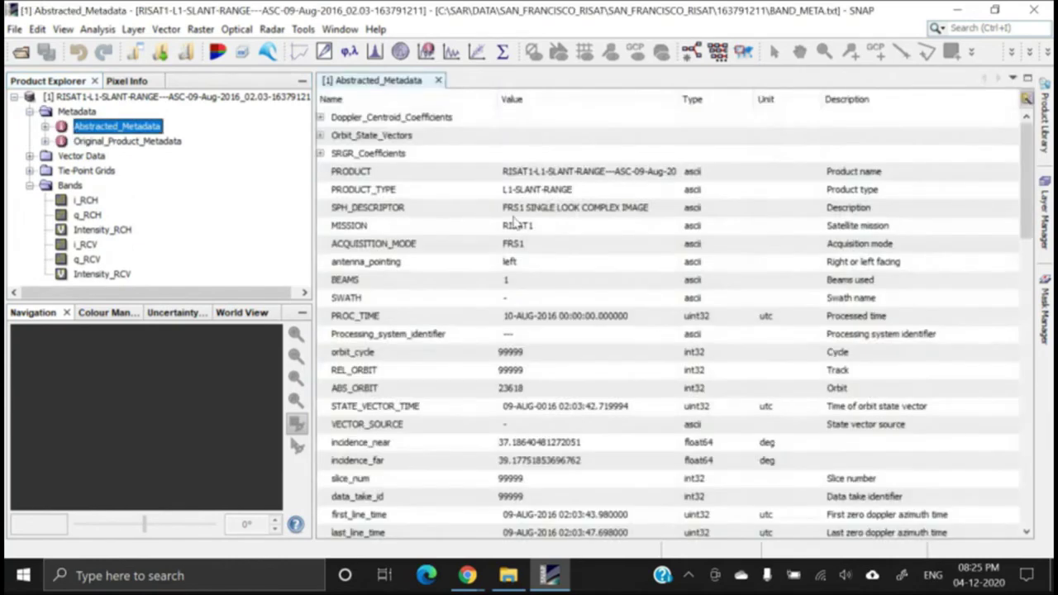
scroll(515, 222, "down", 10)
scroll(496, 231, "up", 10)
left_click(30, 111)
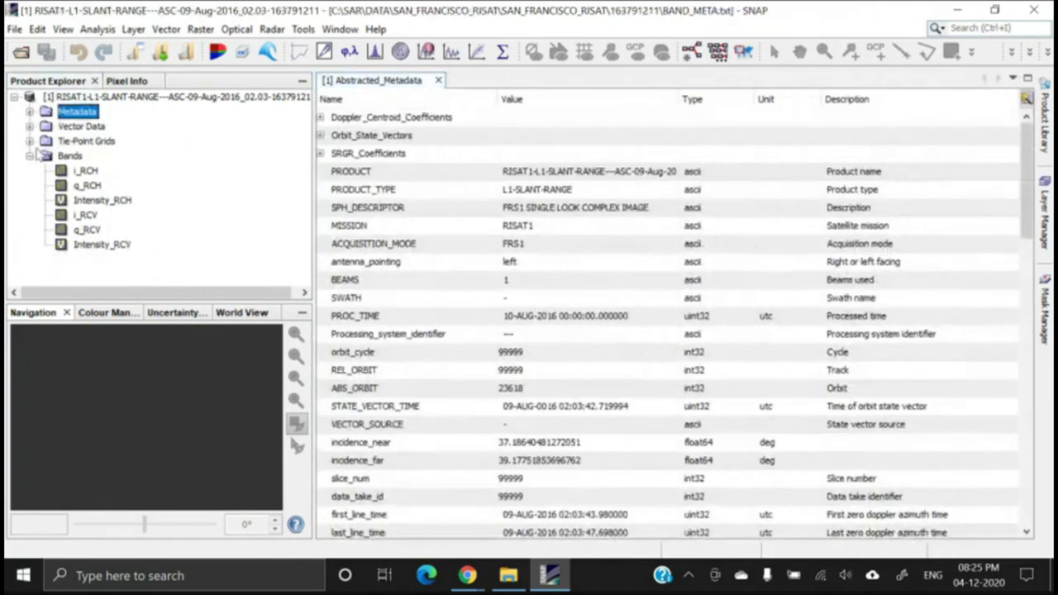
View the latitude and longitude tie-point grids, and close all open views, including the metadata.
left_click(30, 141)
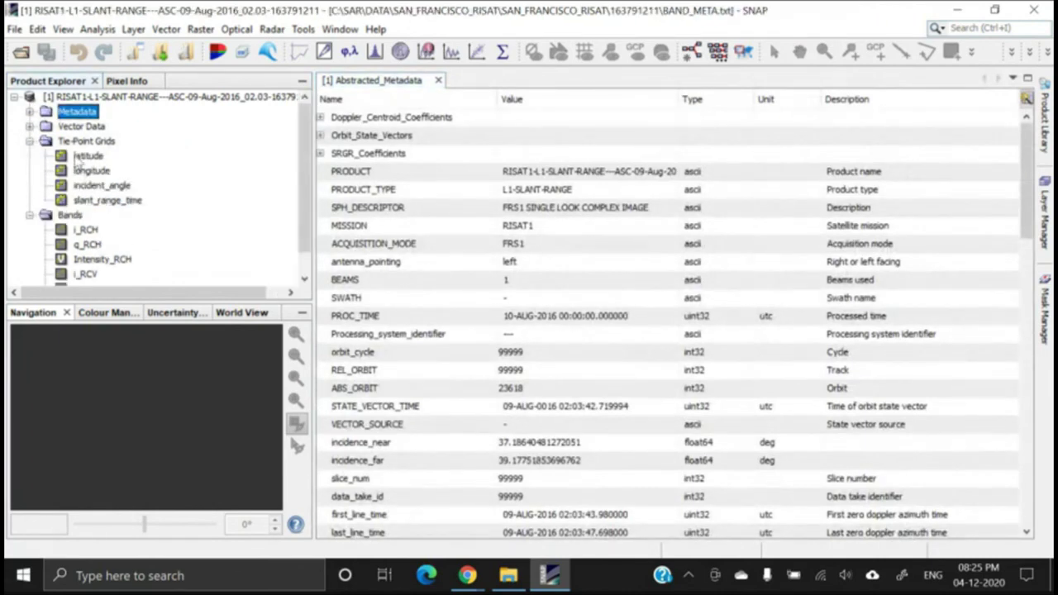
double_click(83, 157)
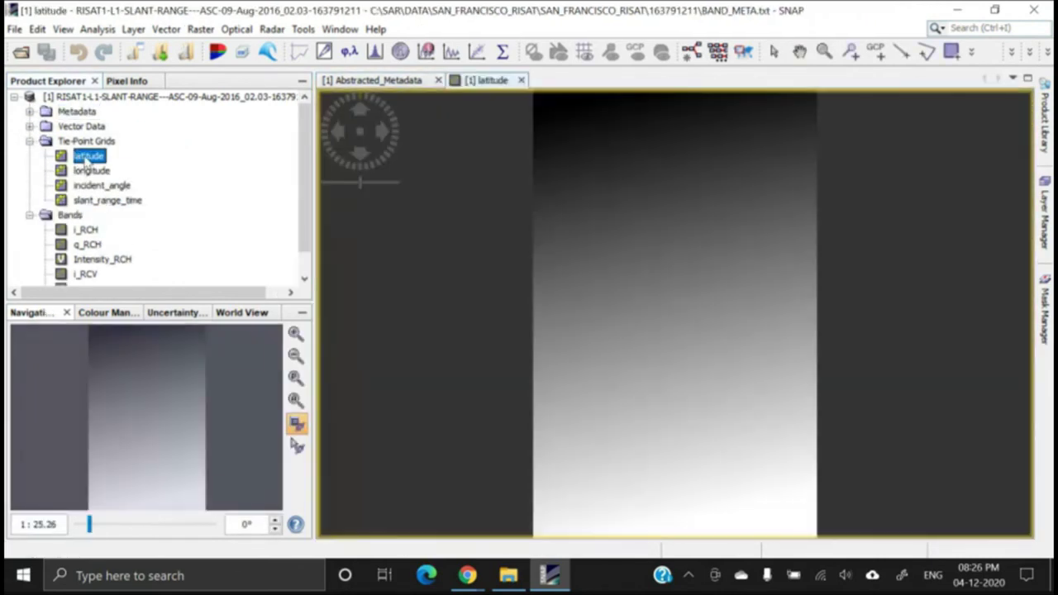
double_click(92, 171)
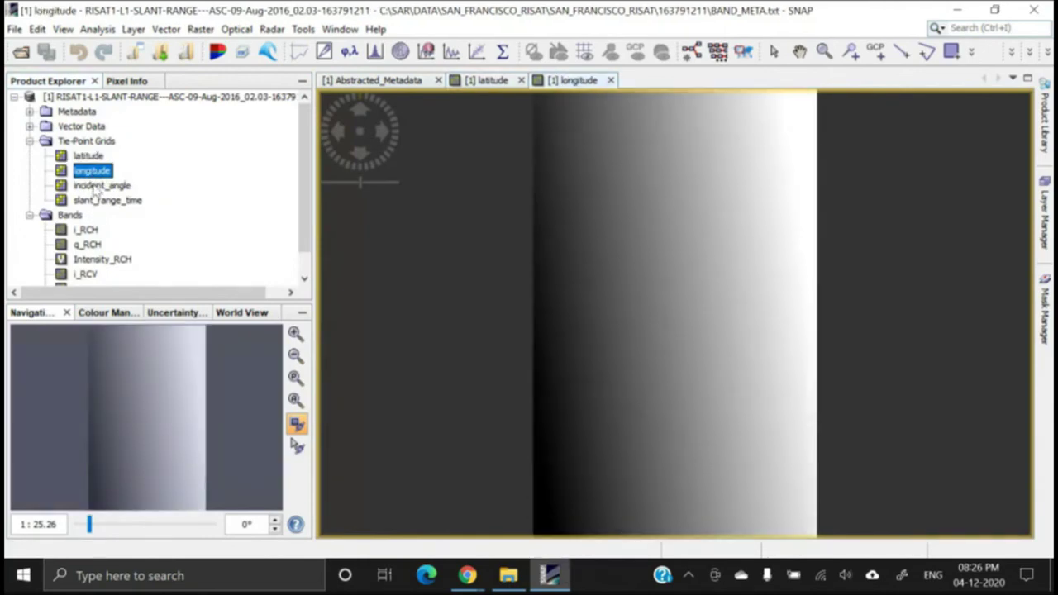
left_click(610, 80)
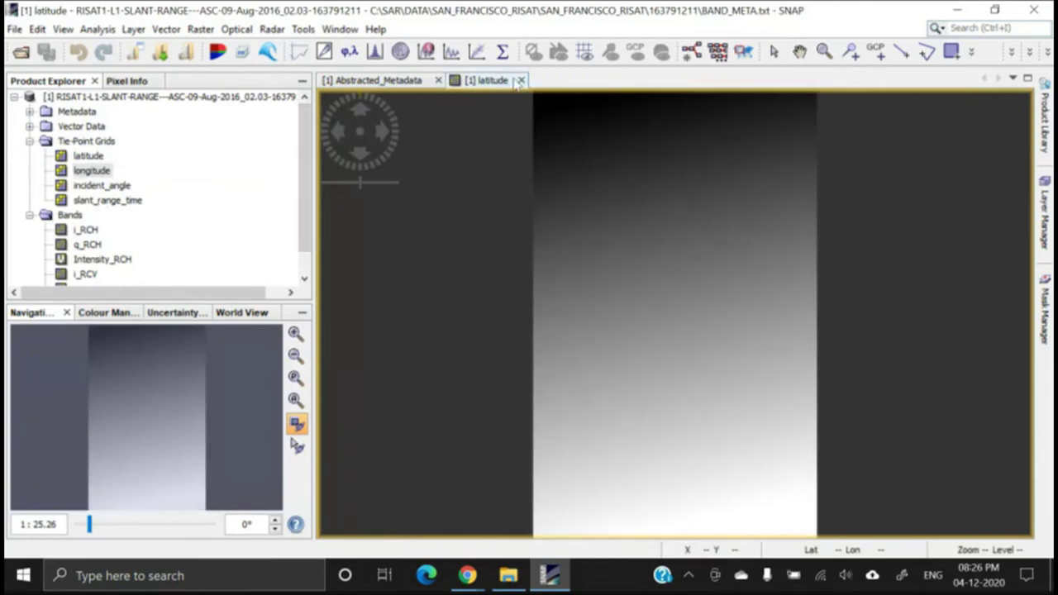
left_click(520, 80)
left_click(439, 80)
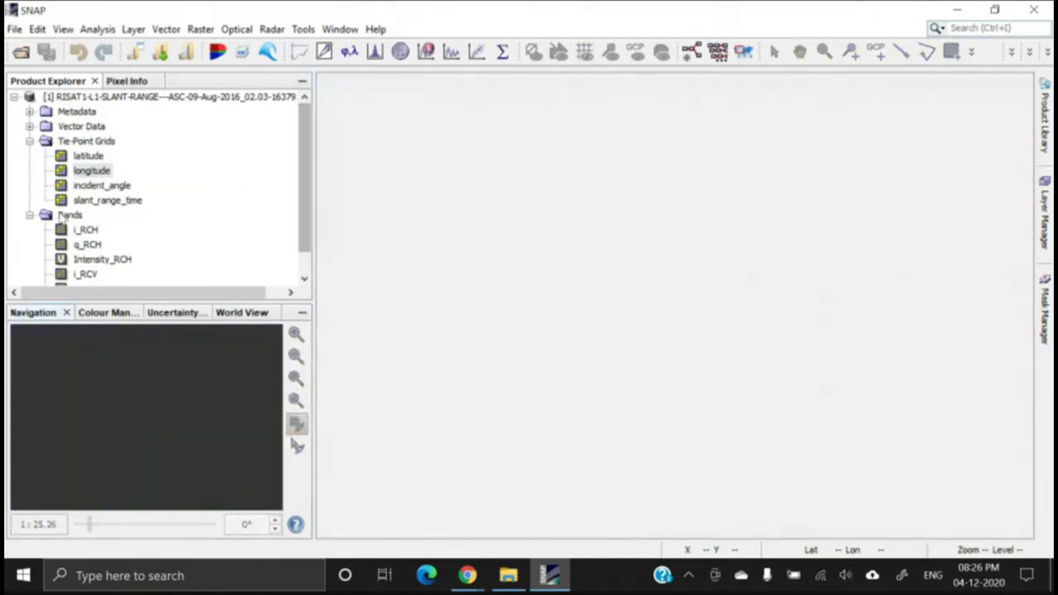
left_click(28, 143)
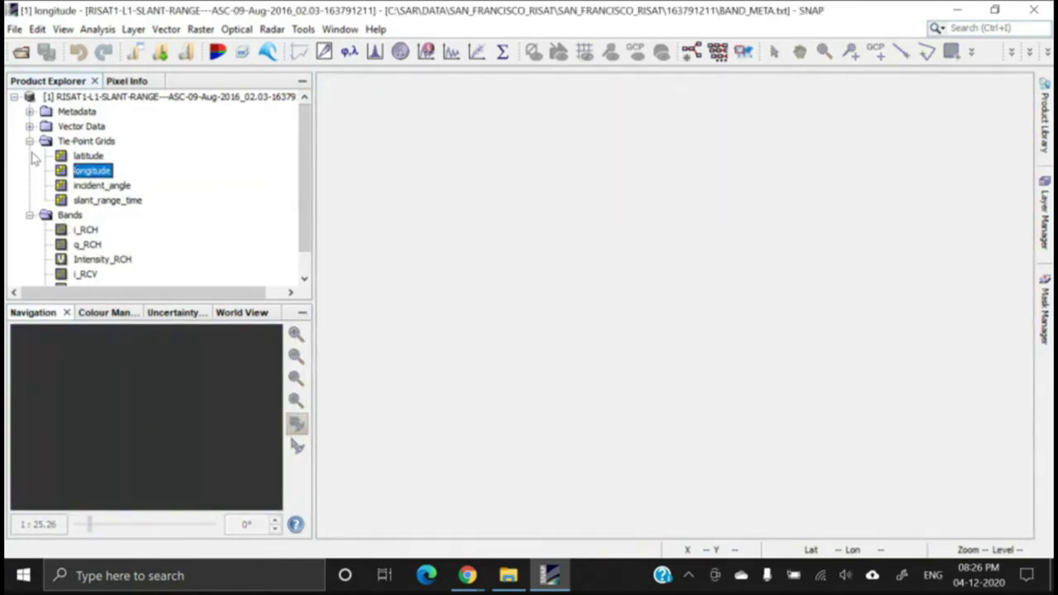
left_click(29, 143)
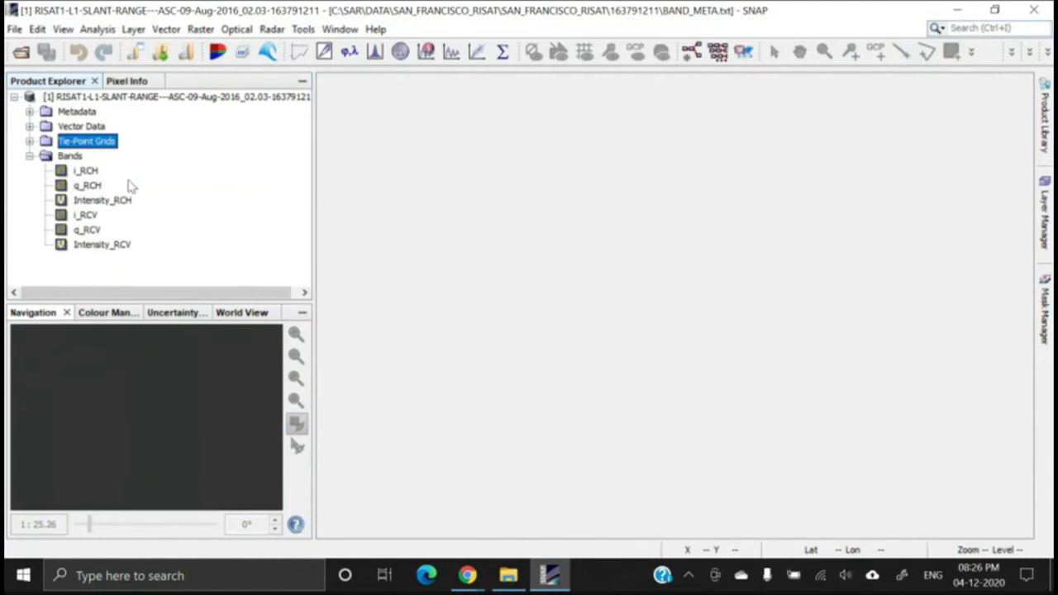
Go through the RISAT product's i, q and intensity bands for RCH and RCV, and collapse the product tree.
left_click(80, 171)
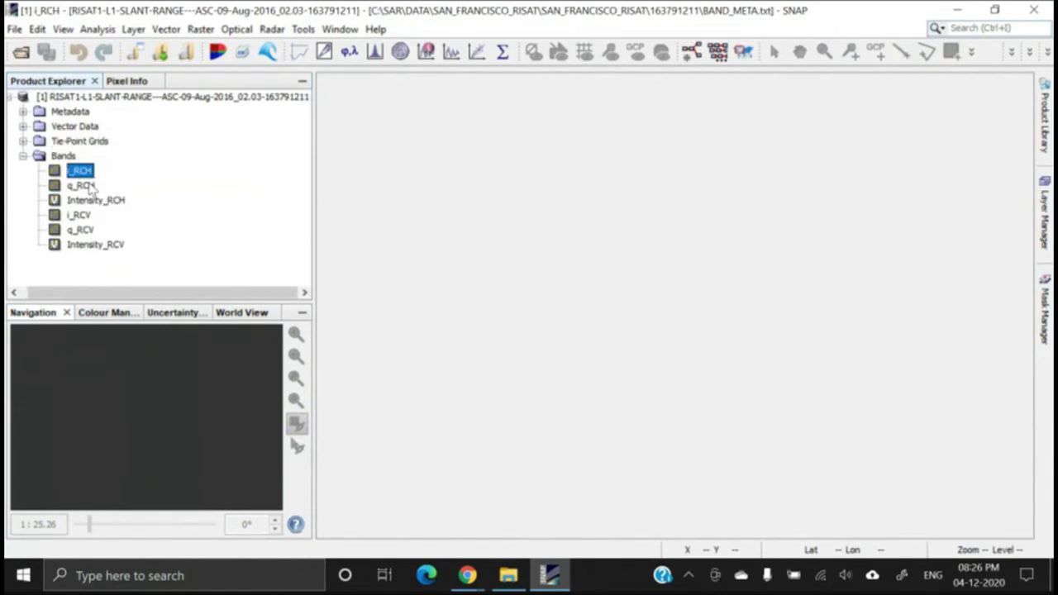
left_click(86, 187)
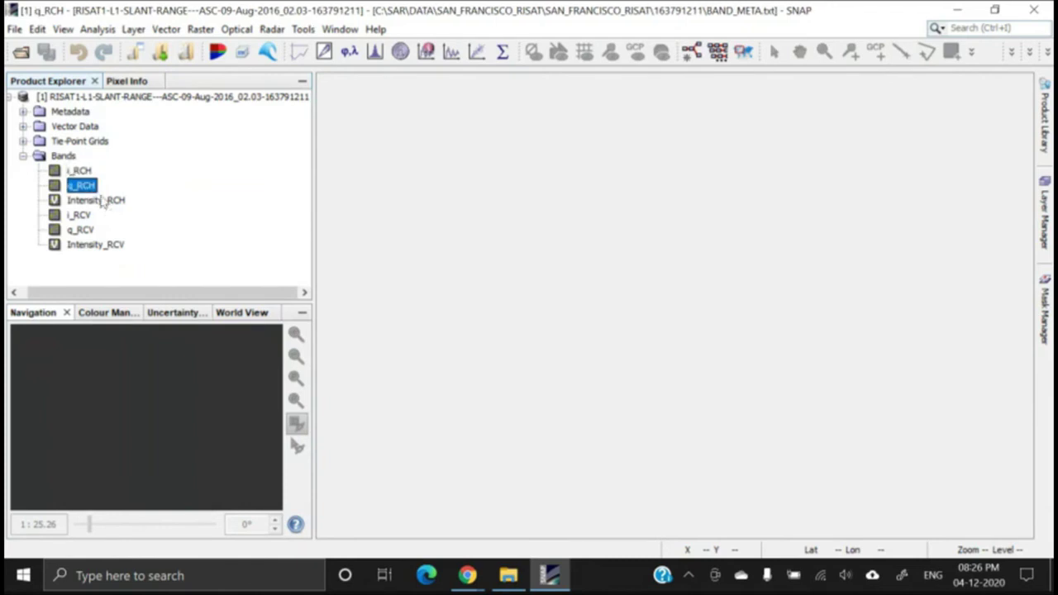
left_click(100, 202)
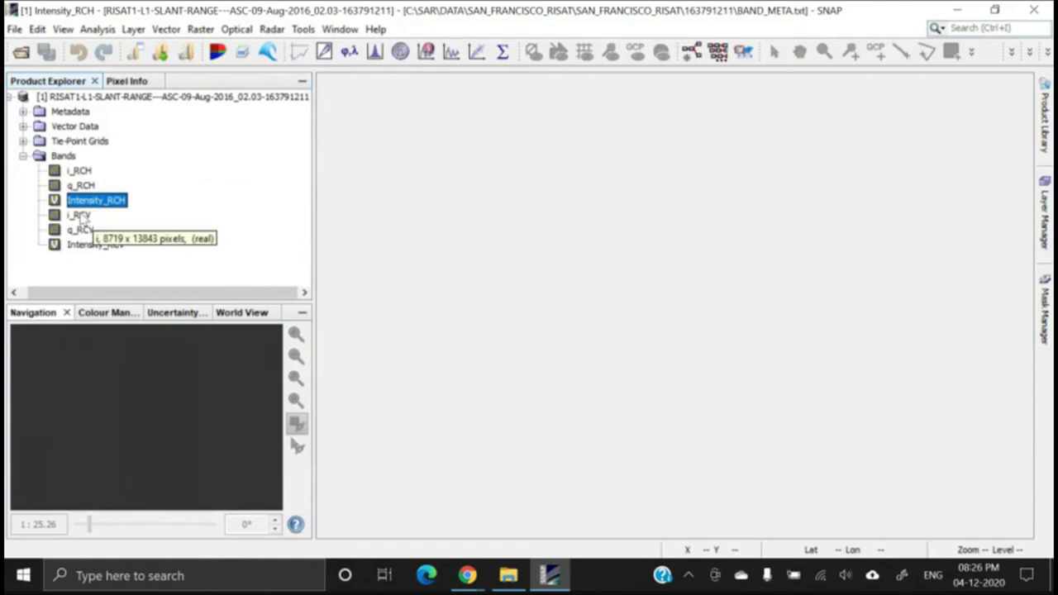
left_click(81, 216)
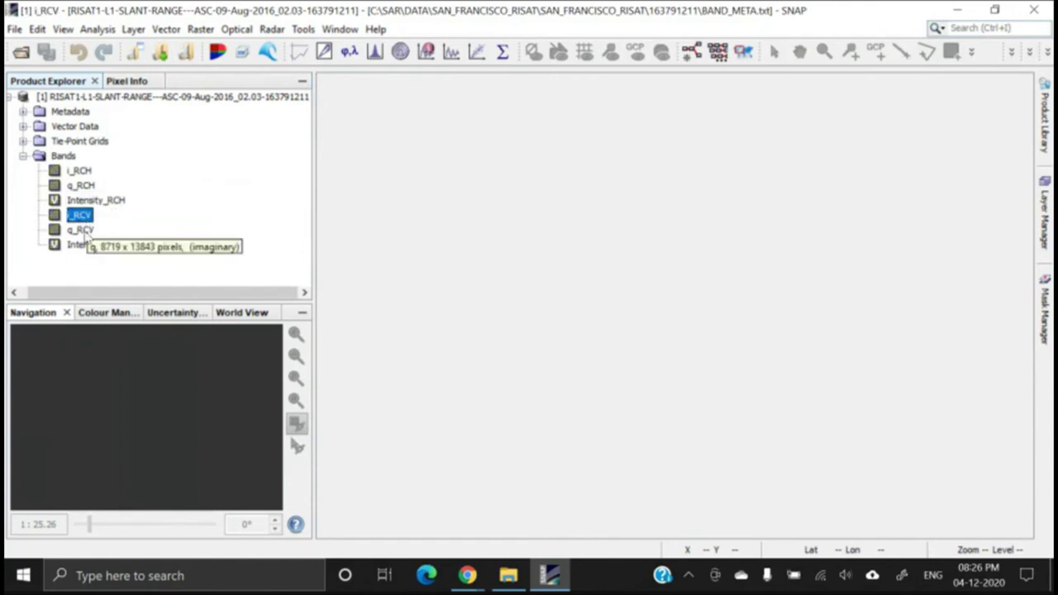
left_click(86, 234)
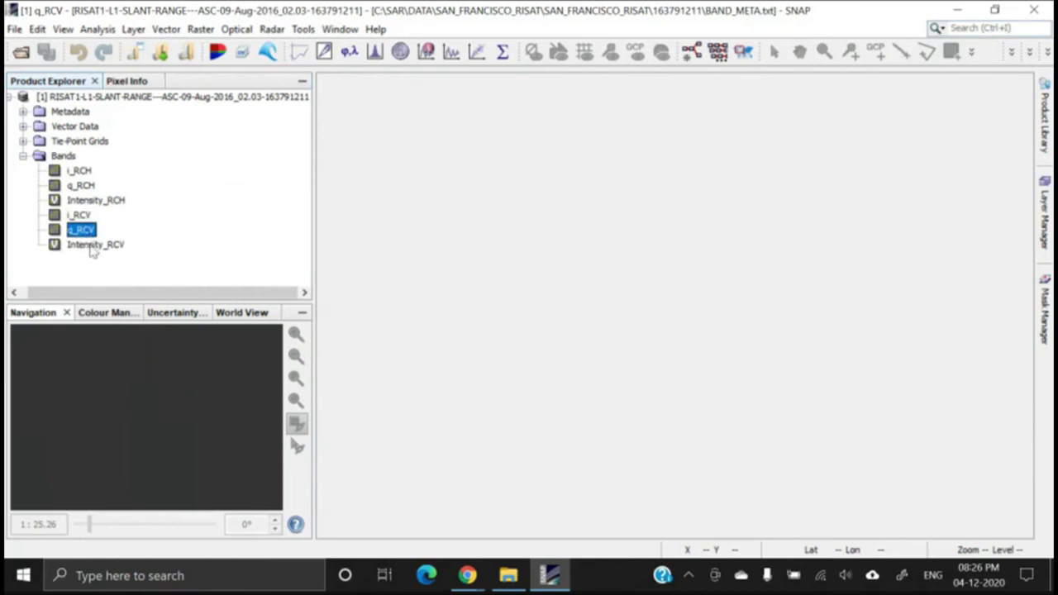
left_click(92, 246)
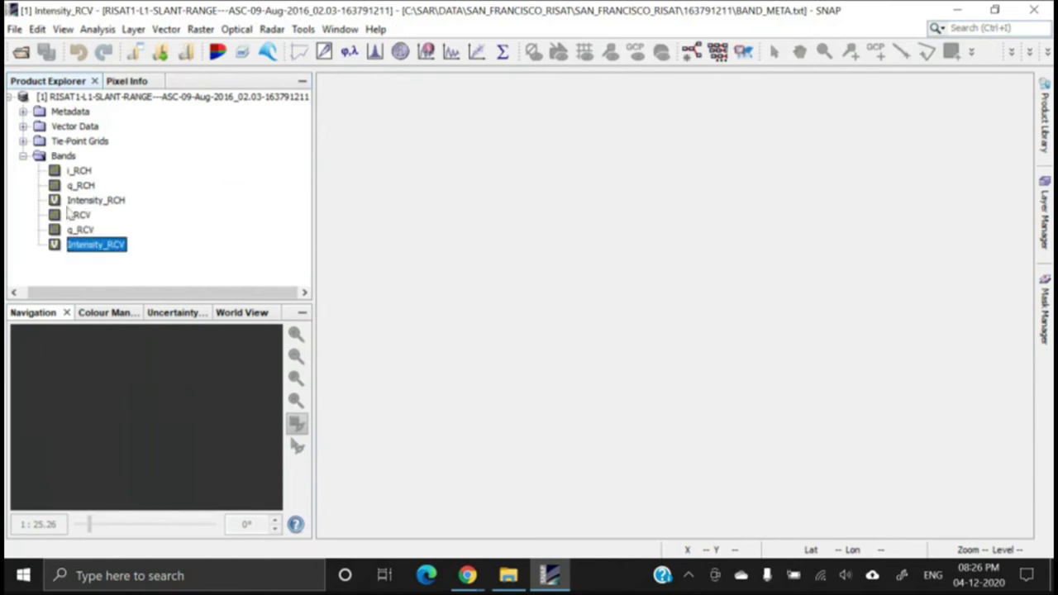
left_click(23, 156)
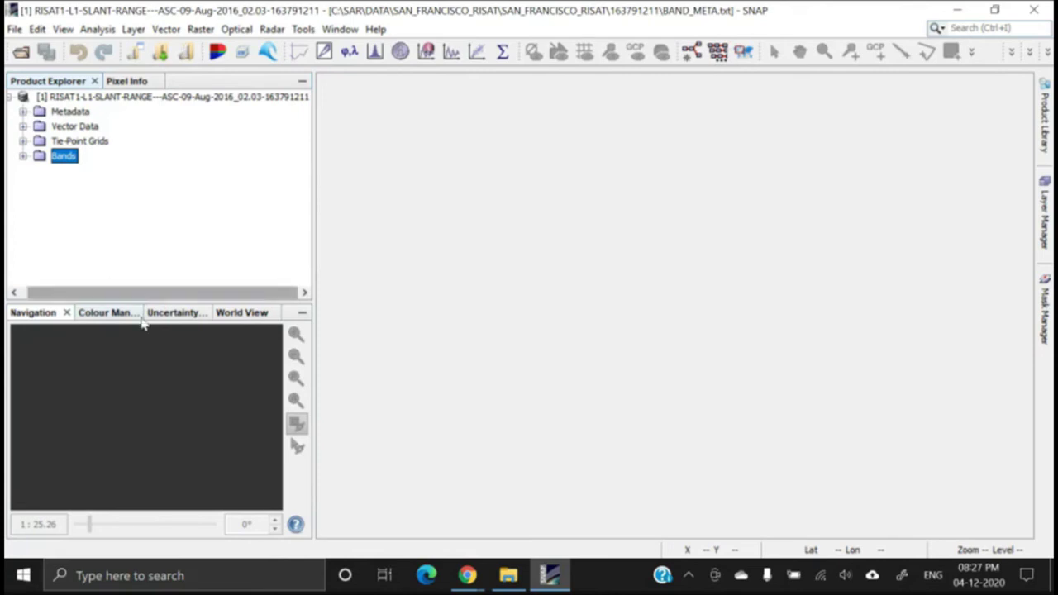
left_click_drag(138, 295, 97, 295)
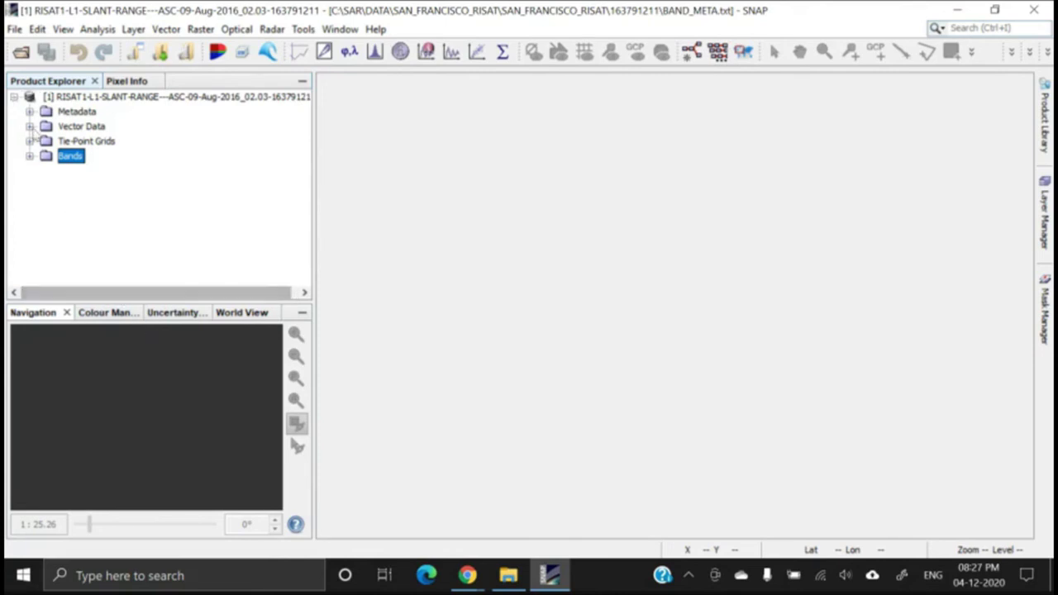
left_click(14, 97)
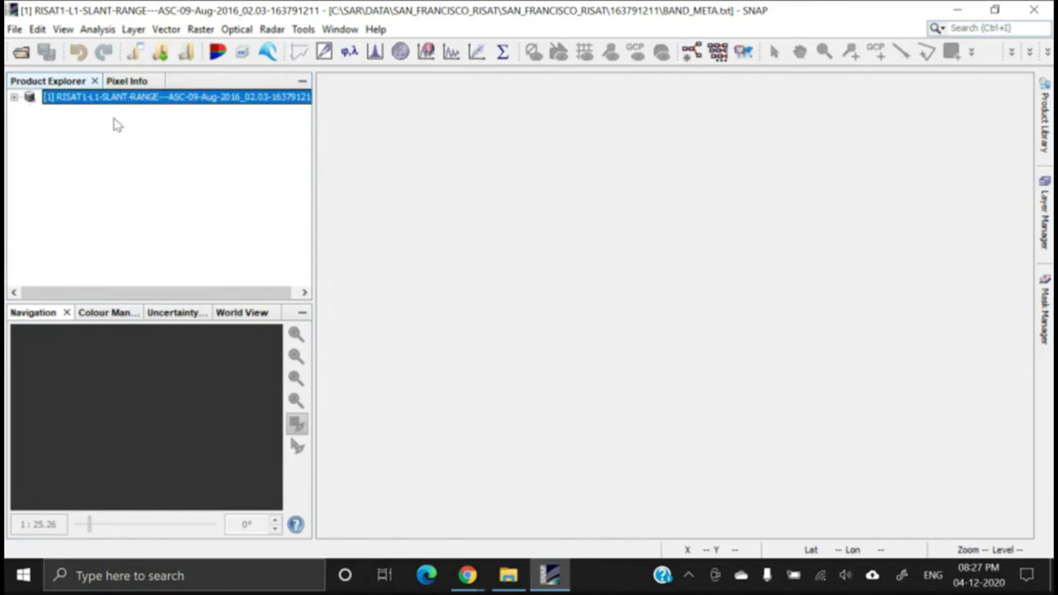
Review the Multilooking processing parameters for the RISAT product, including the range and azimuth looks, and close without running.
left_click(272, 29)
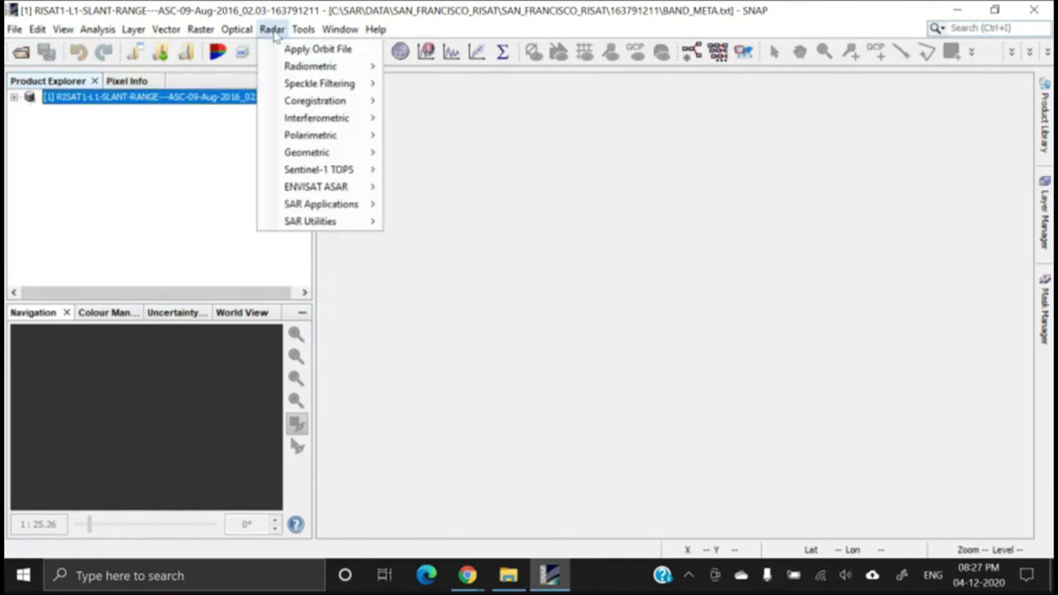
mouse_move(355, 221)
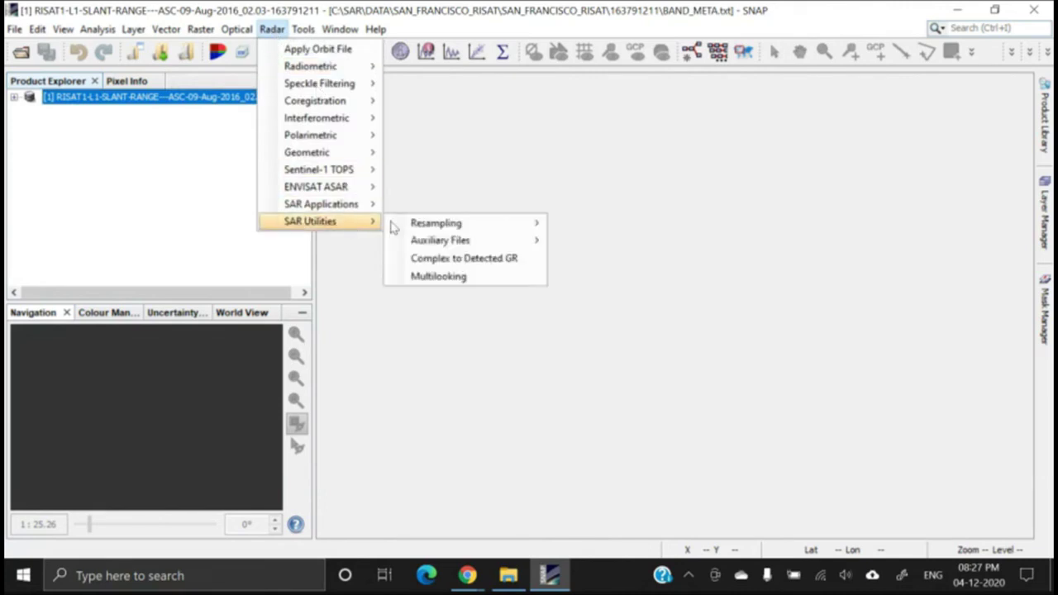
left_click(452, 283)
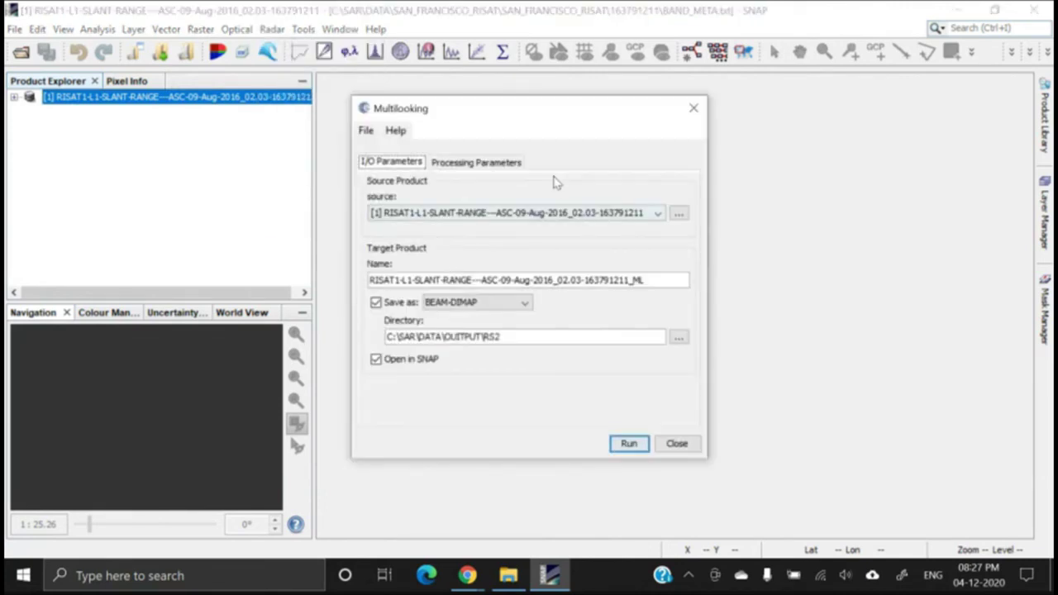
left_click(405, 124)
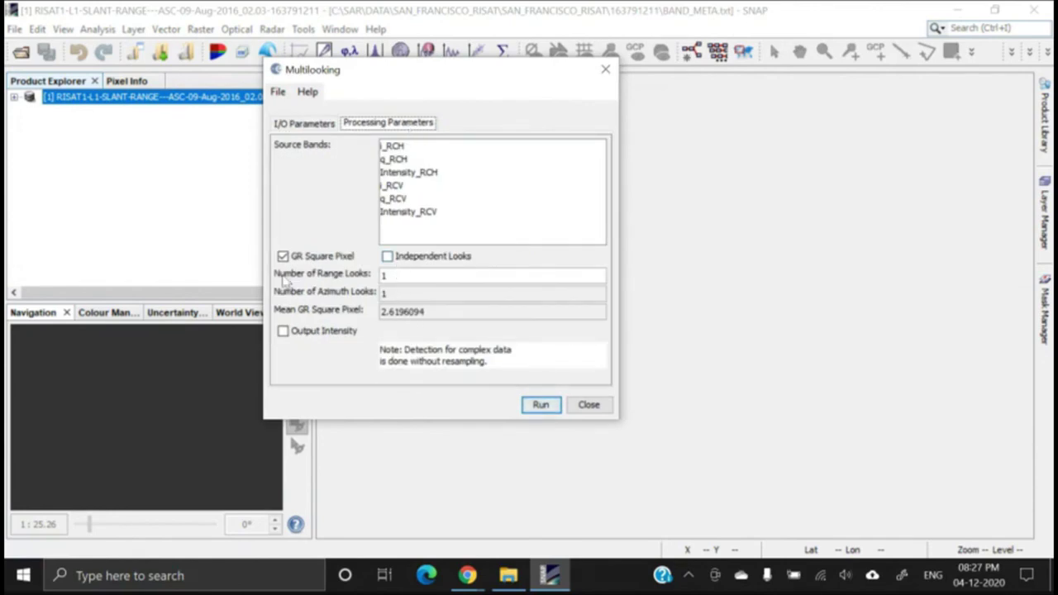
double_click(385, 277)
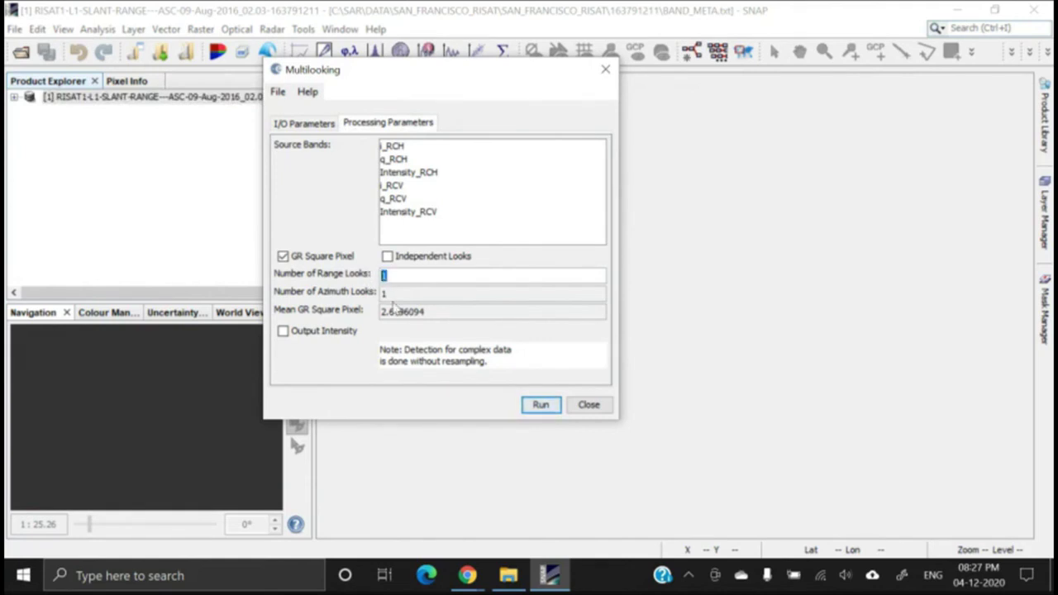
key("Tab")
left_click(597, 404)
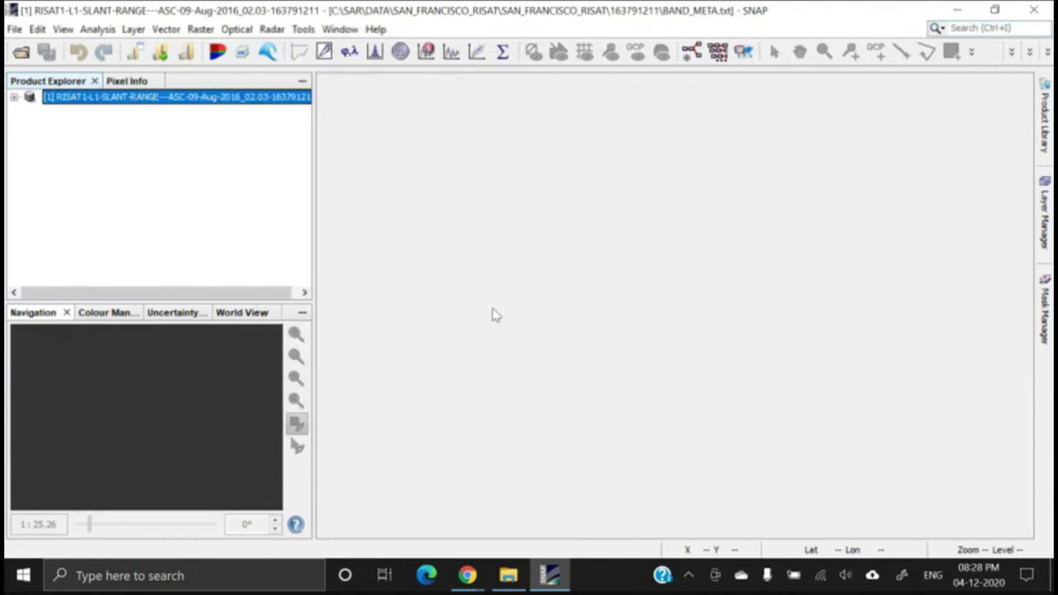
Display the RISAT product's Intensity_RCV band, examine the scene at several zoom levels, and close the view with the product collapsed.
left_click(13, 98)
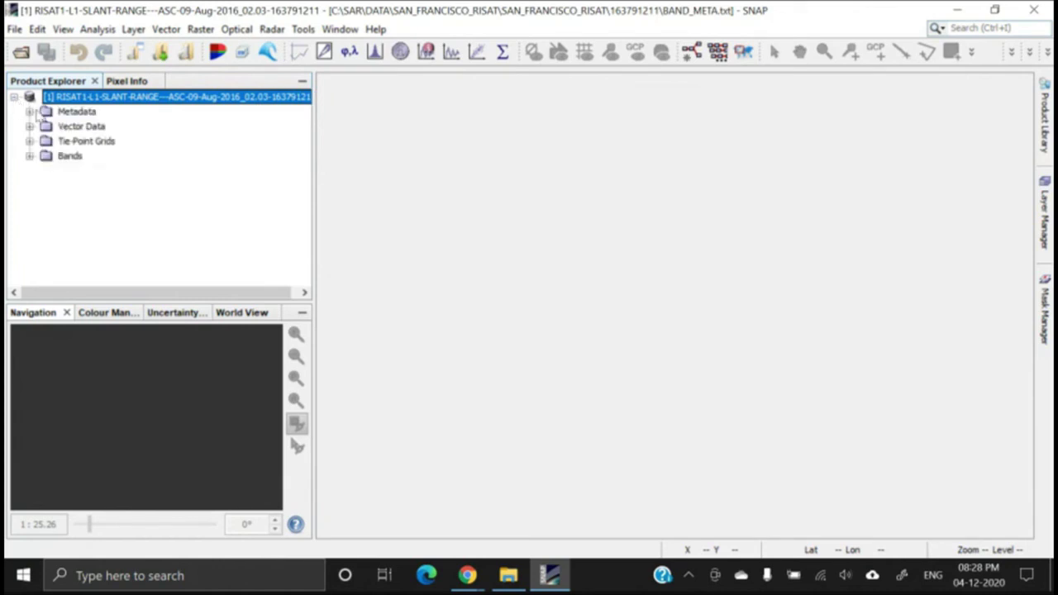
left_click(30, 156)
double_click(95, 248)
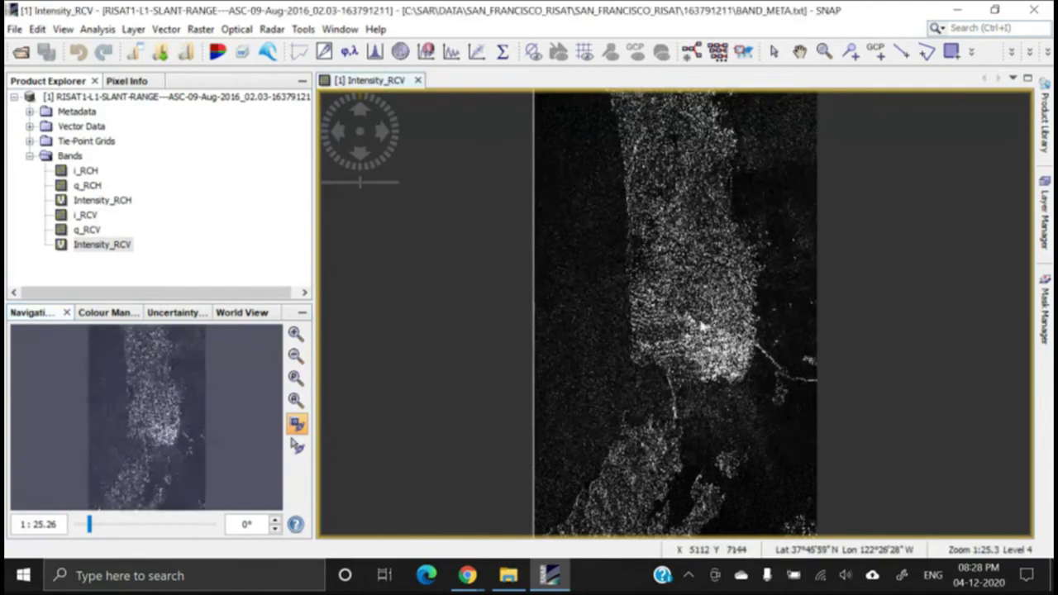
scroll(700, 323, "up", 2)
scroll(700, 322, "down", 1)
scroll(702, 324, "up", 3)
scroll(703, 324, "down", 7)
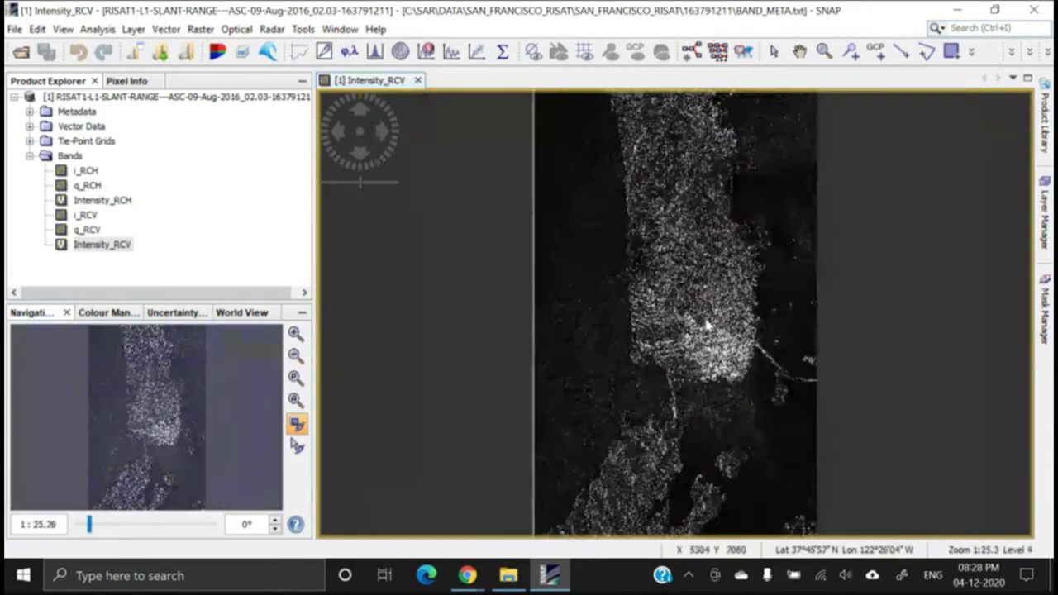
scroll(708, 348, "up", 1)
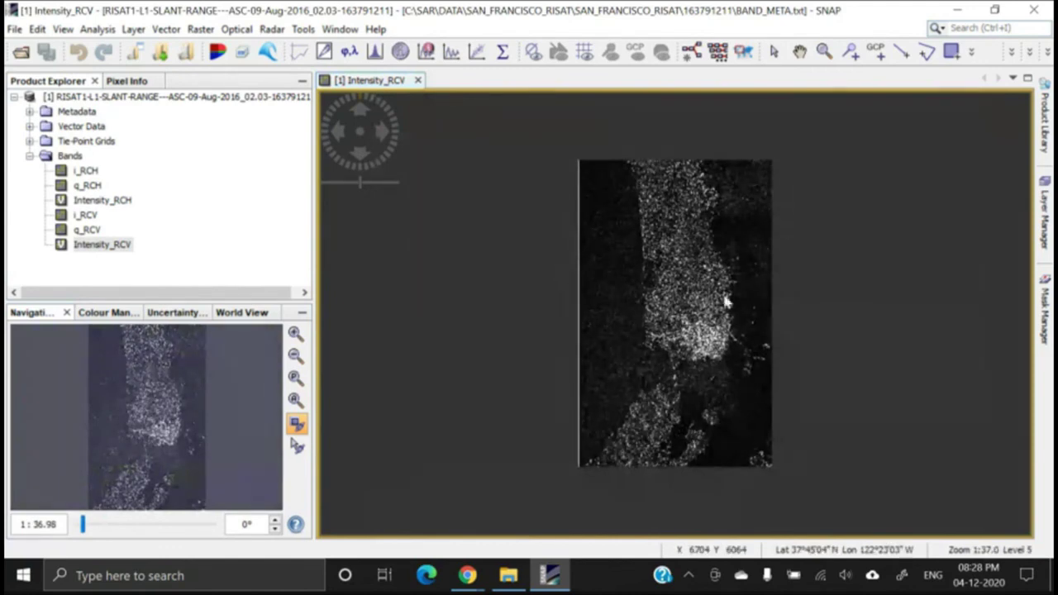
scroll(686, 324, "down", 2)
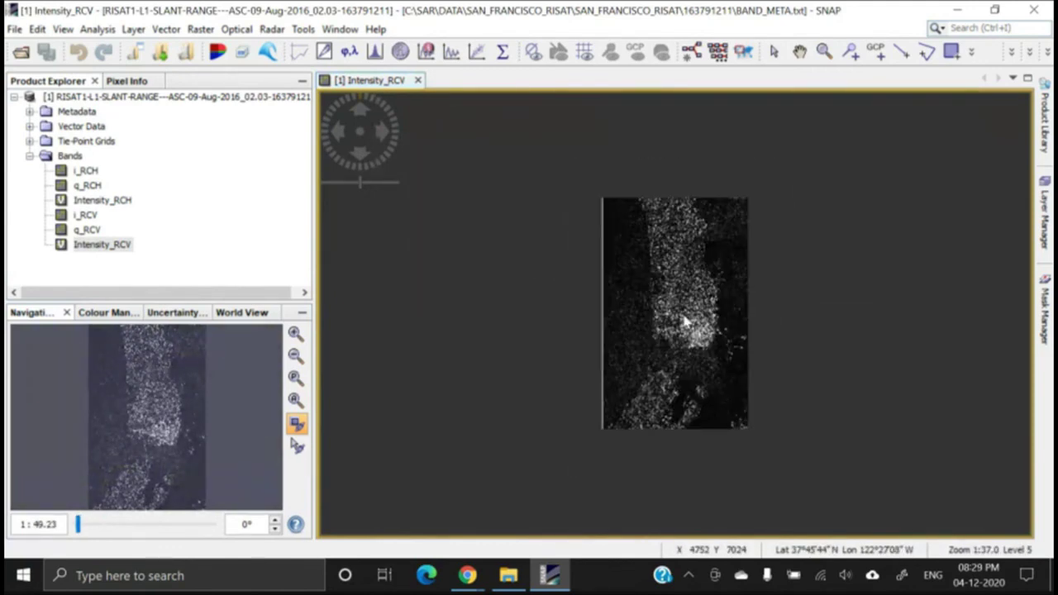
scroll(685, 325, "up", 6)
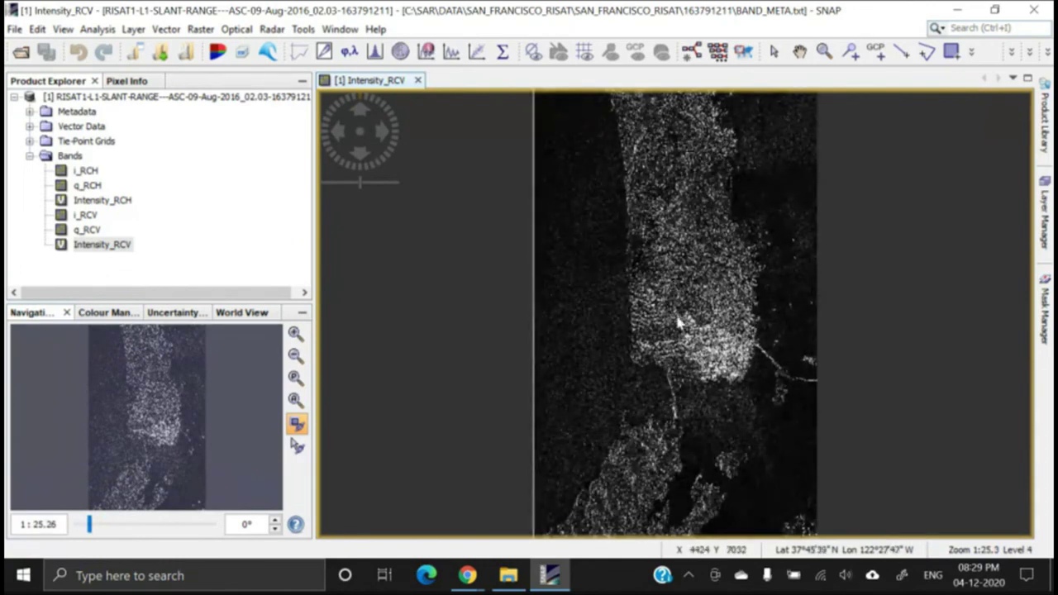
scroll(687, 291, "down", 2)
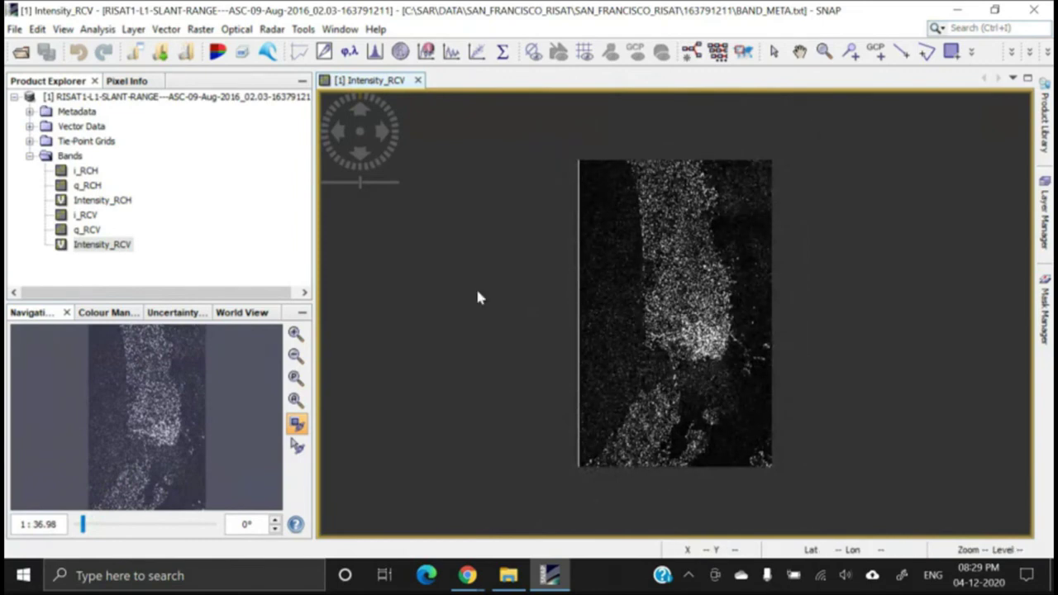
left_click(29, 157)
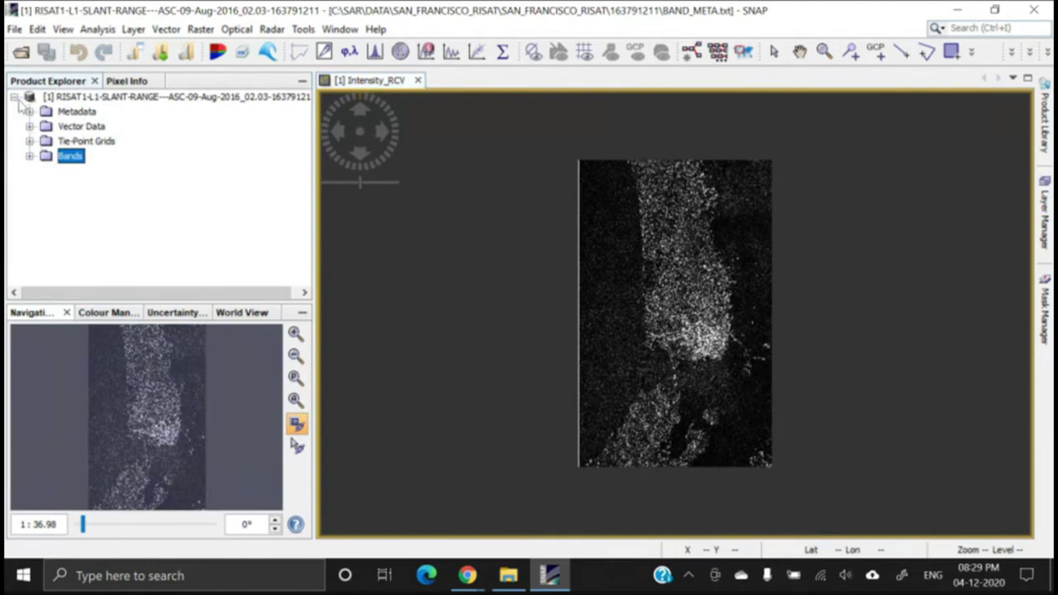
double_click(26, 99)
left_click(418, 81)
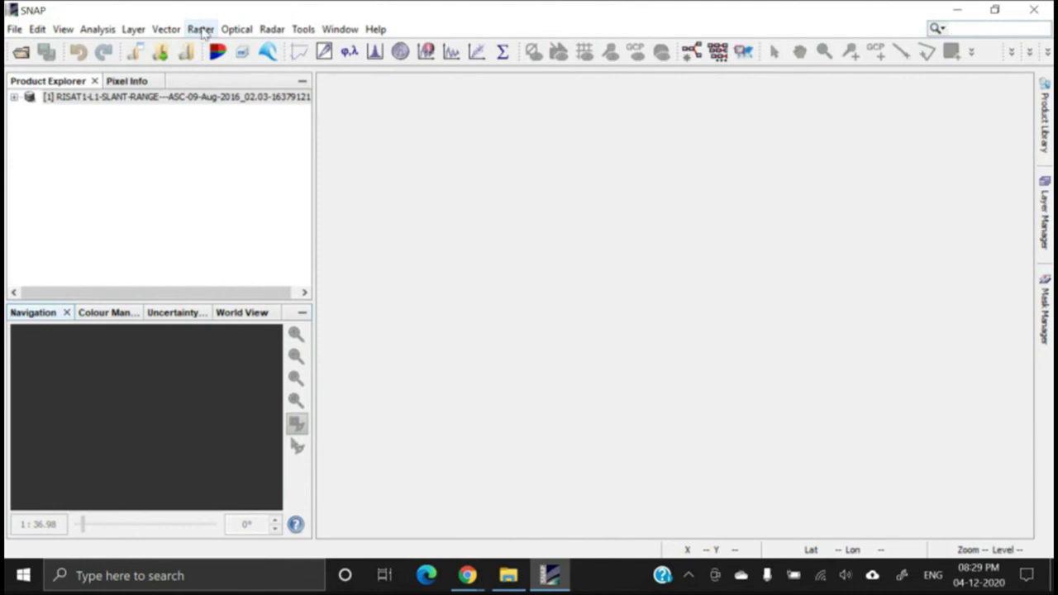
Run radiometric calibration on the RISAT product with the result saved as complex output, and close the Calibration dialog.
left_click(271, 32)
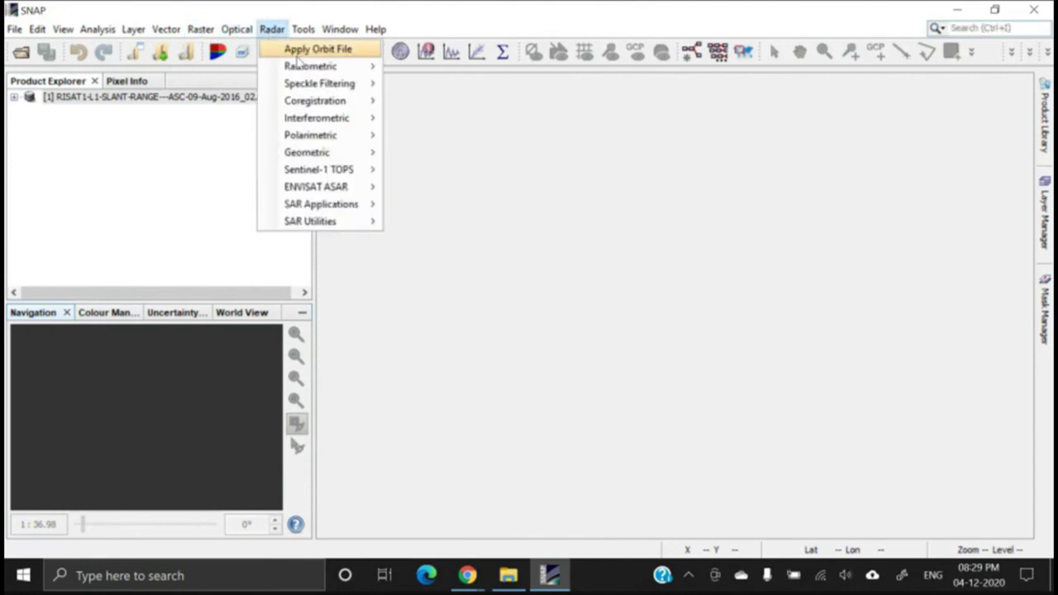
mouse_move(300, 65)
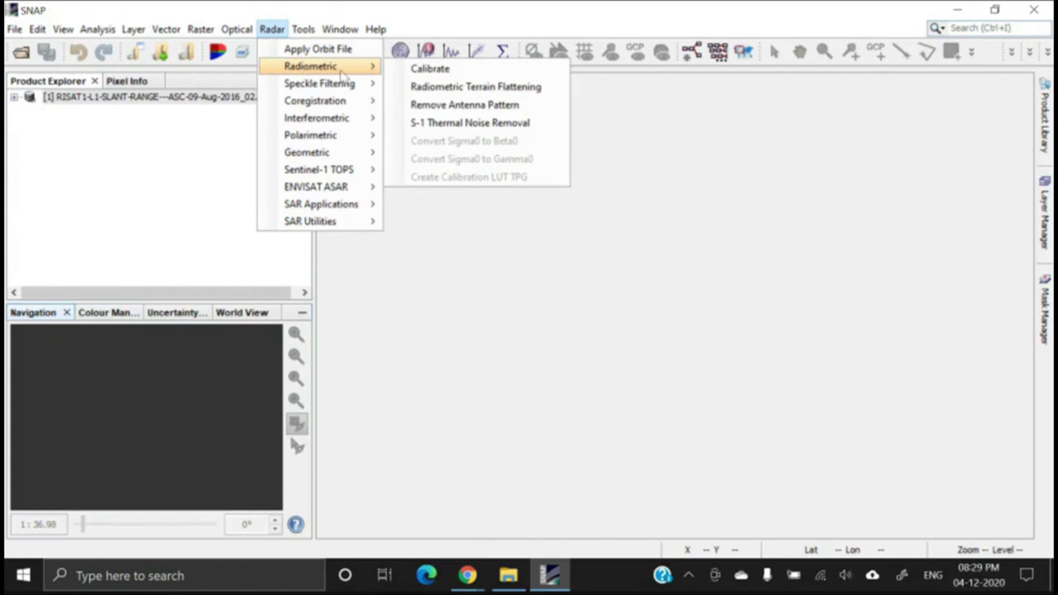
left_click(429, 69)
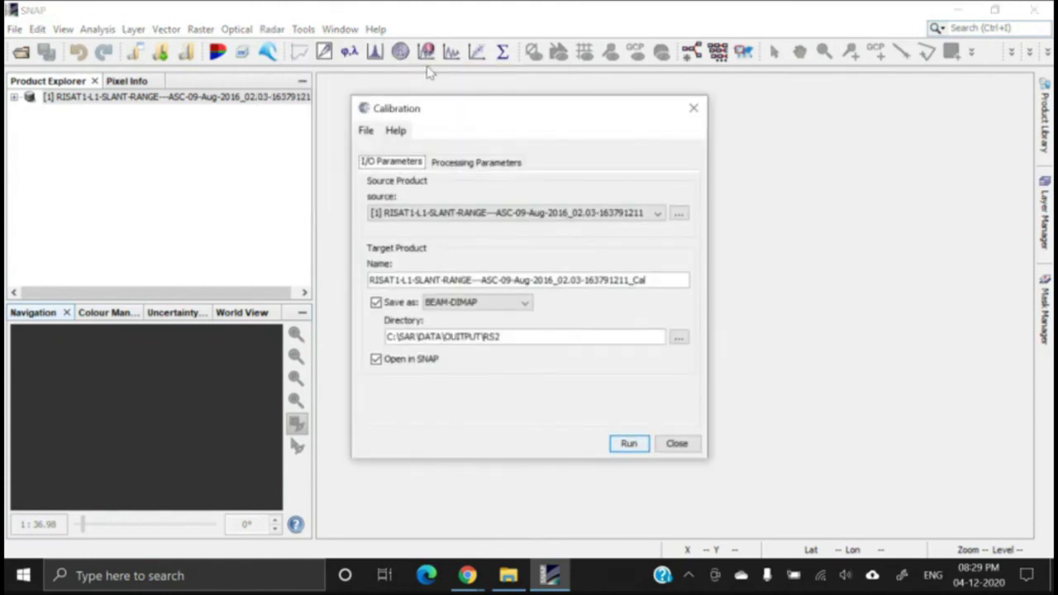
left_click_drag(522, 116, 532, 90)
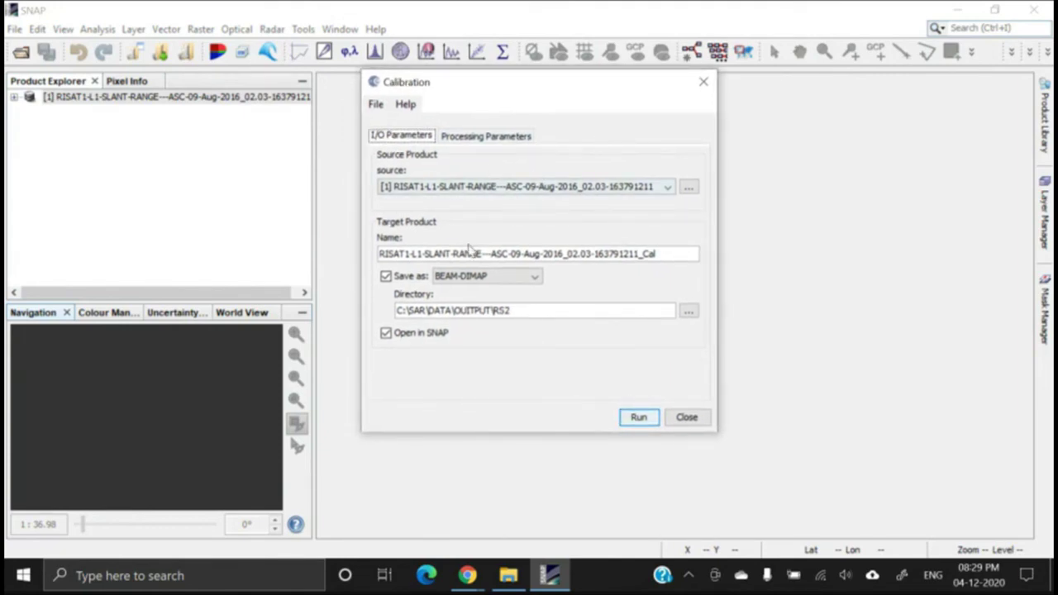
left_click(481, 139)
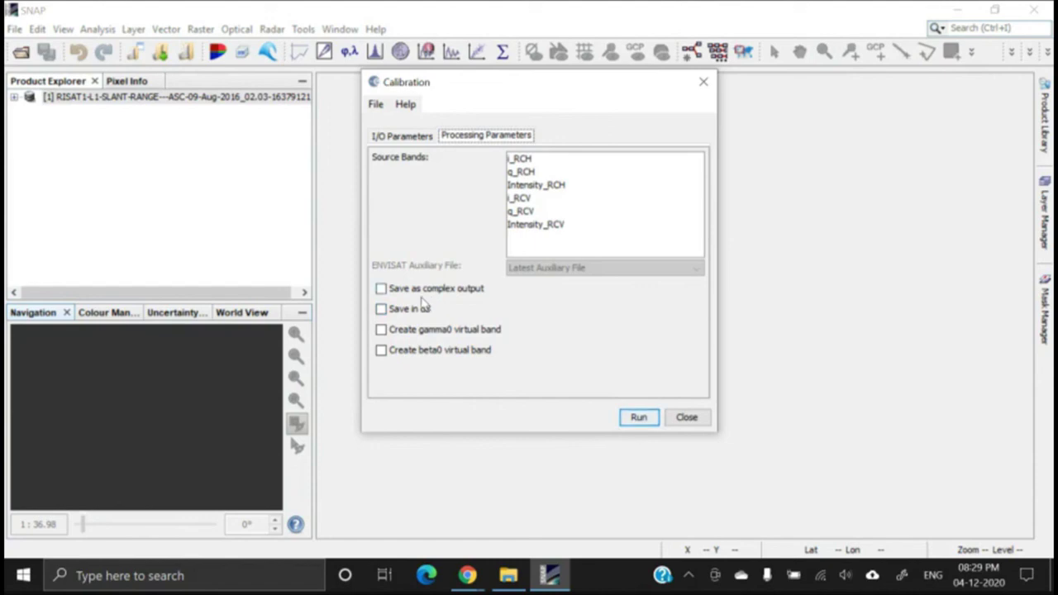
left_click(409, 294)
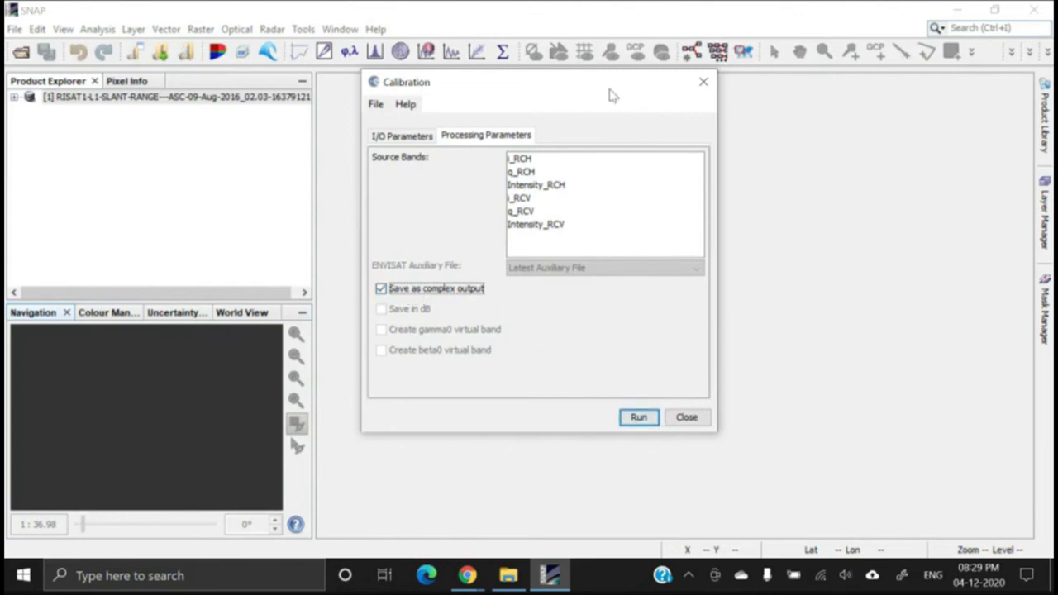
left_click(381, 288)
left_click(385, 166)
left_click_drag(526, 91, 606, 83)
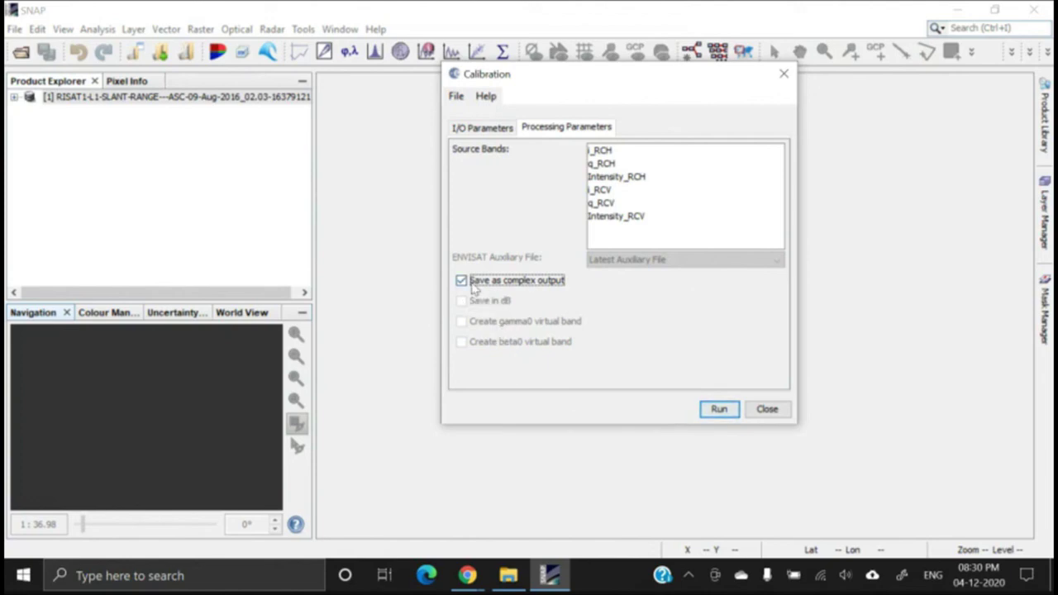
left_click(718, 411)
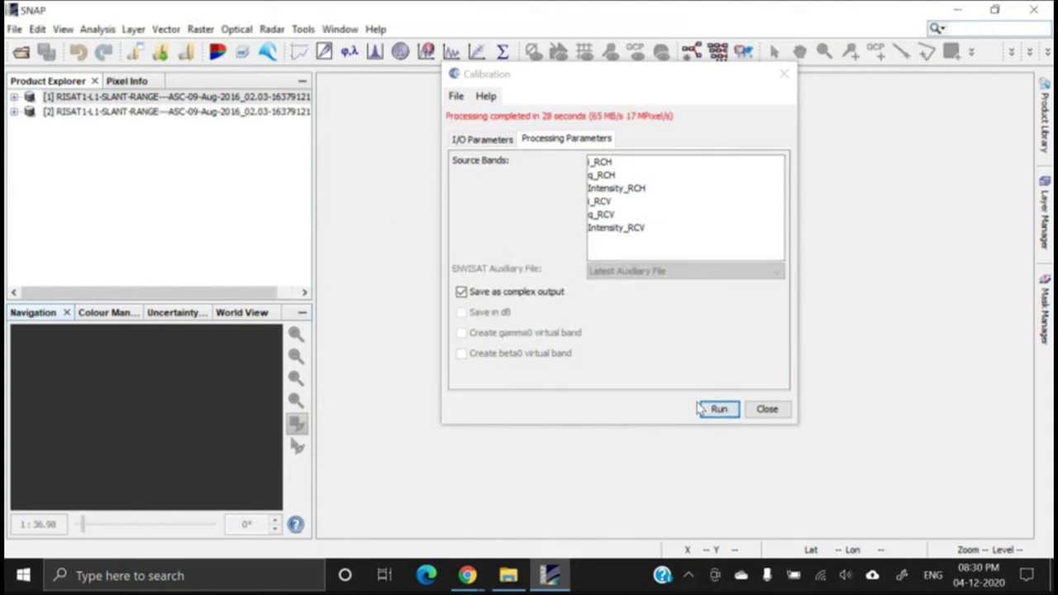
left_click(766, 410)
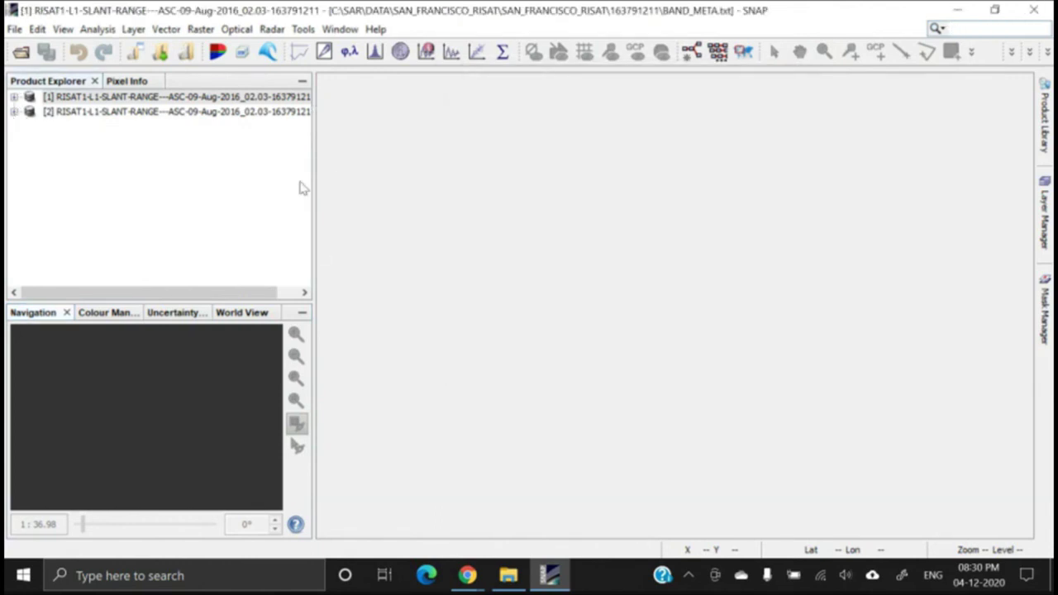
Widen the product list to show full names, and expand the calibrated product to list its bands.
left_click_drag(314, 165, 397, 167)
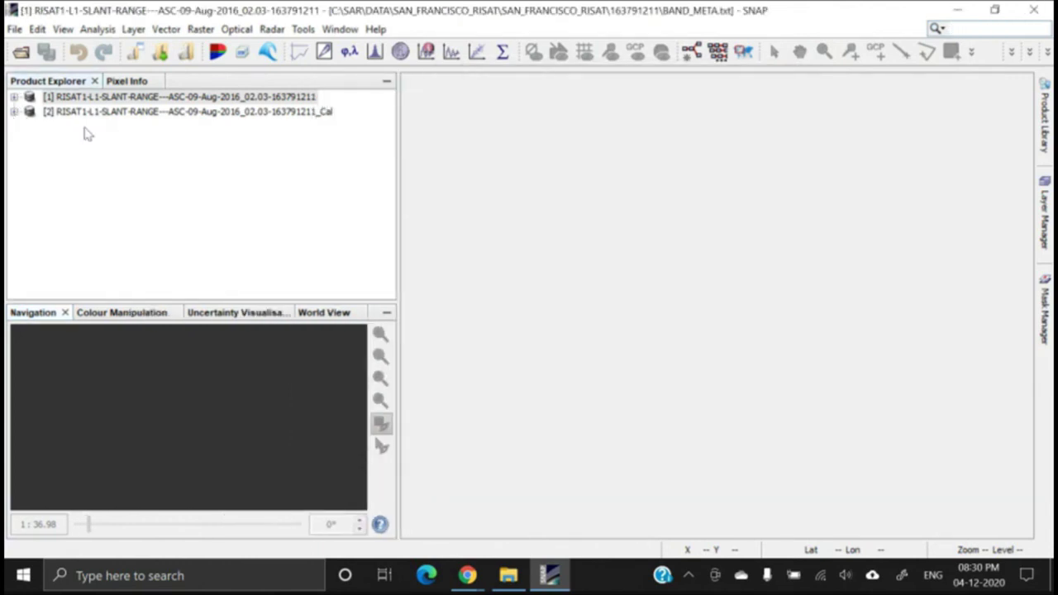
left_click(14, 112)
left_click(30, 171)
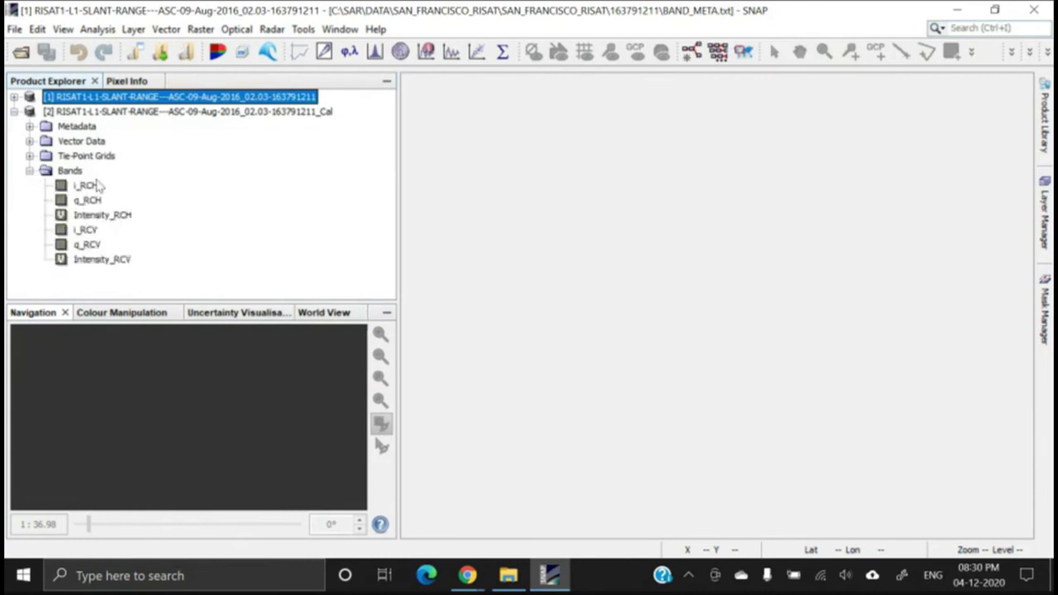
Collapse the calibrated RISAT product and set it as the source product for a compact-pol CP Decomposition.
left_click(14, 112)
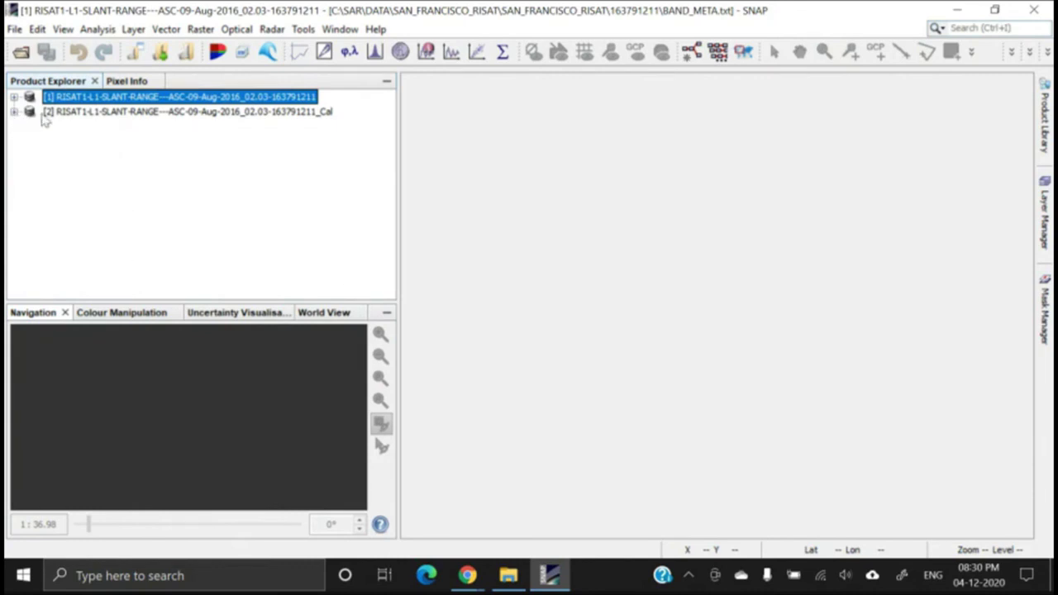
left_click(103, 113)
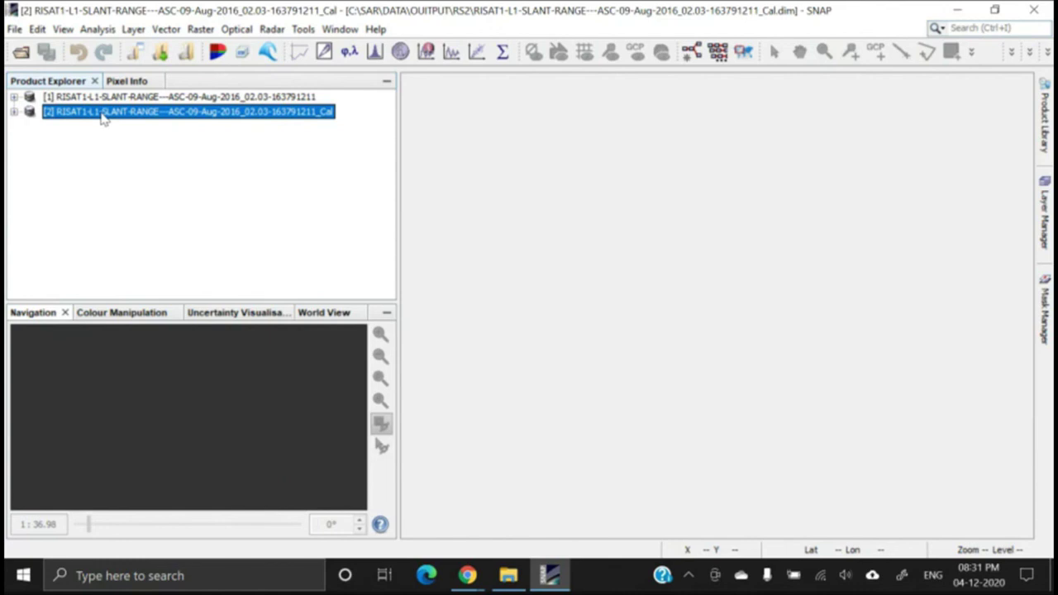
left_click(272, 29)
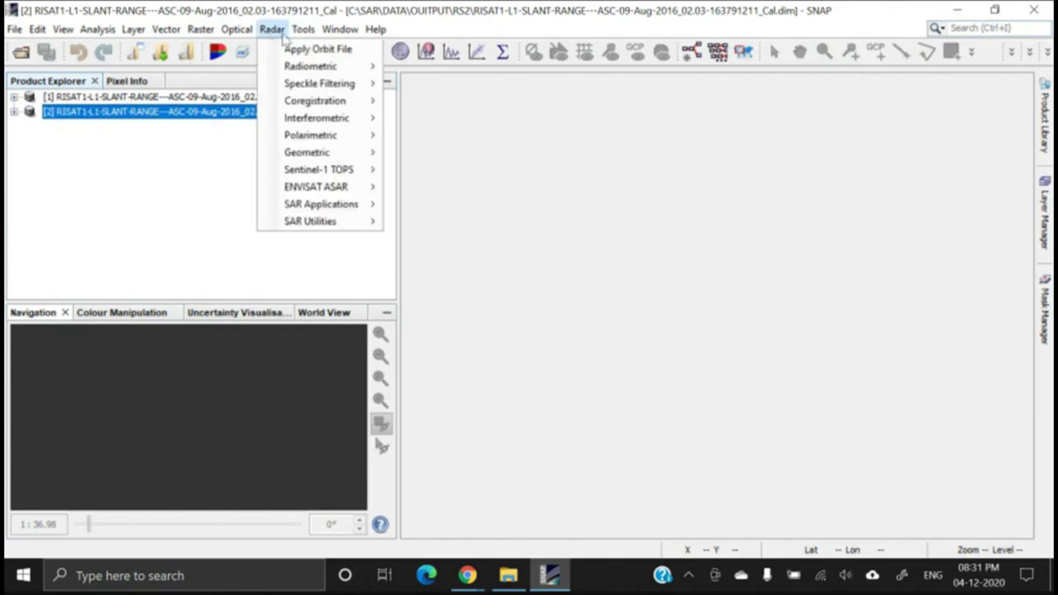
mouse_move(306, 103)
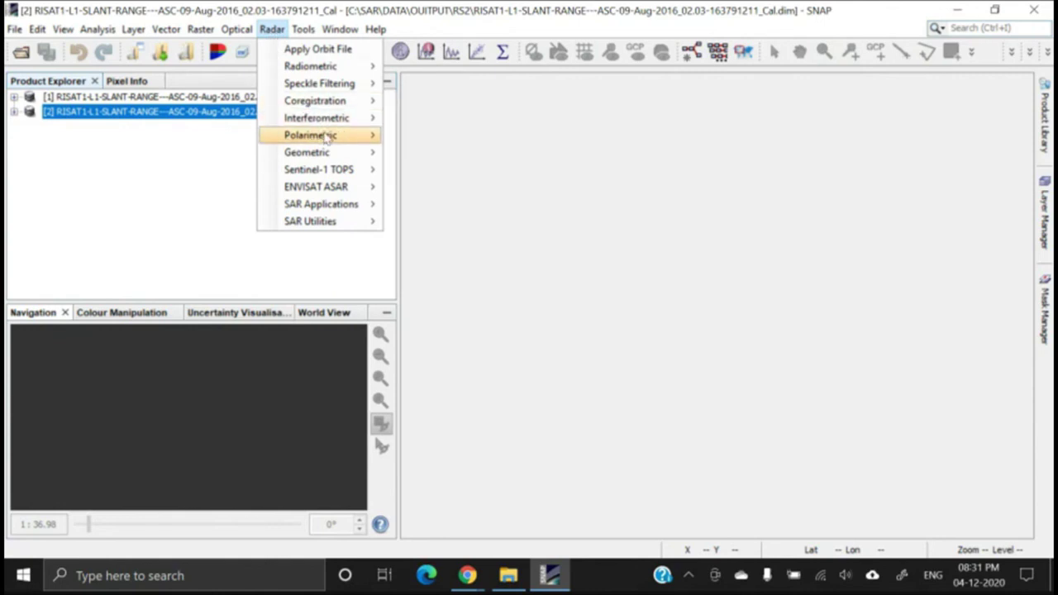
mouse_move(329, 142)
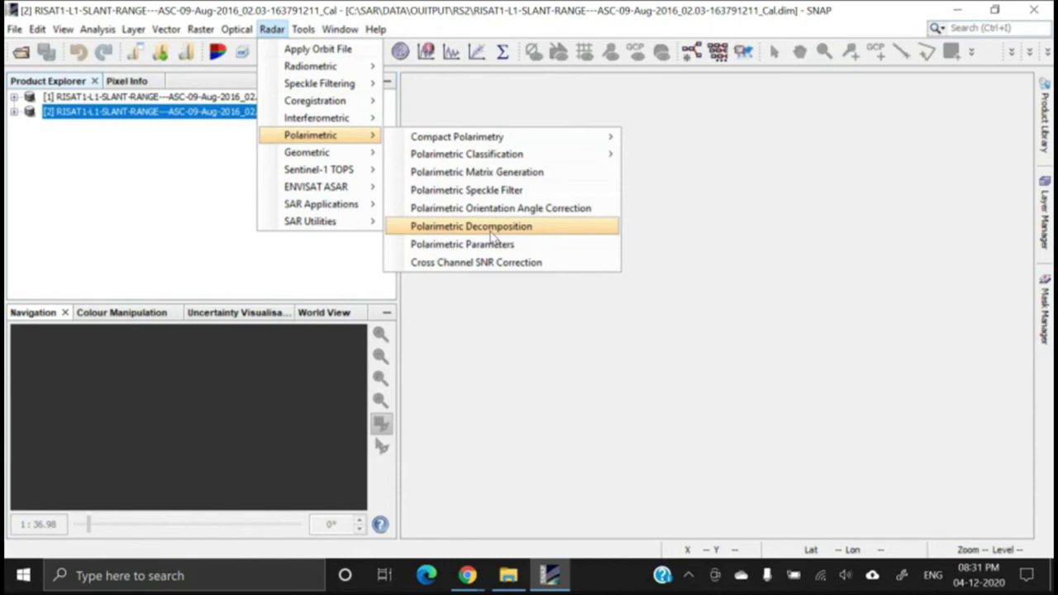
mouse_move(545, 146)
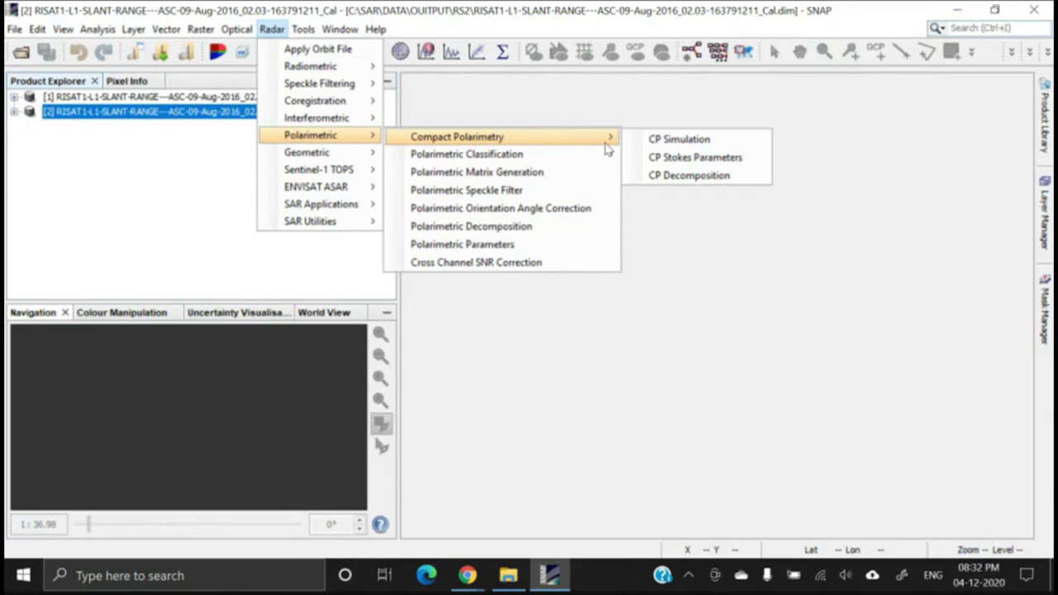
left_click(697, 178)
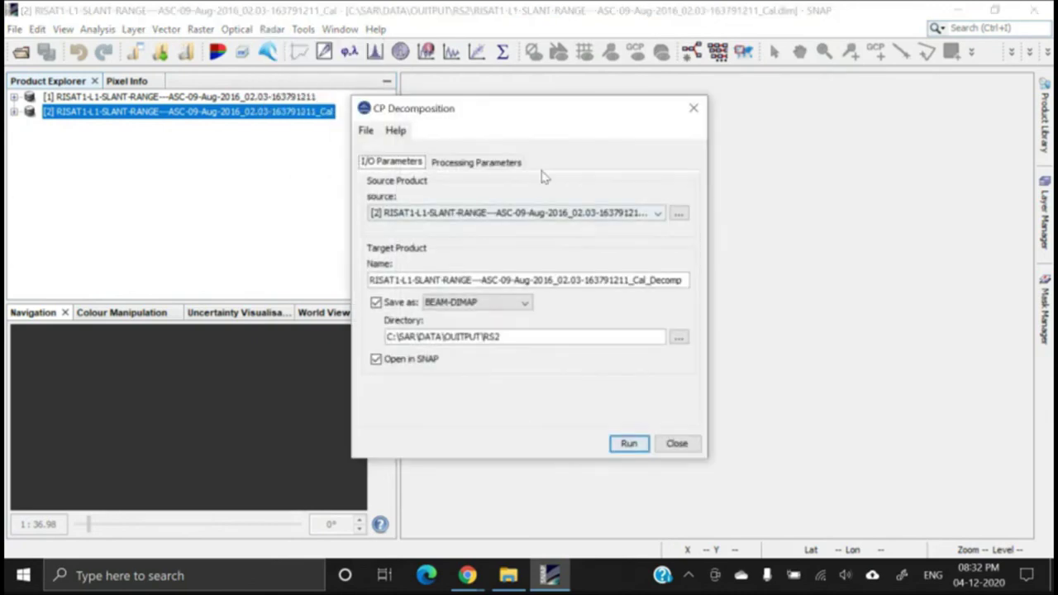
left_click_drag(488, 118, 477, 67)
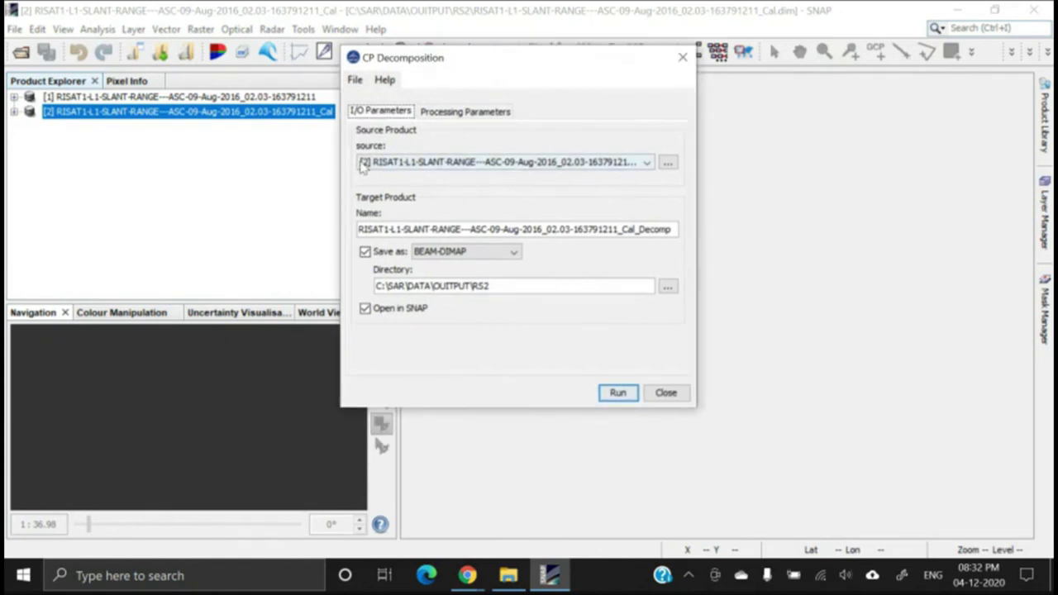
left_click(379, 165)
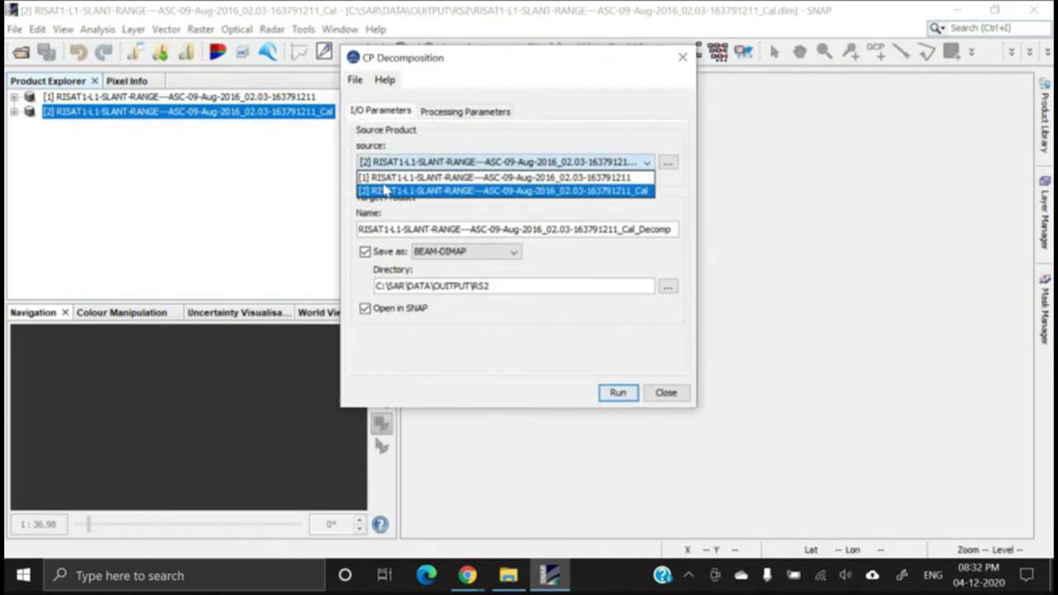
left_click(387, 192)
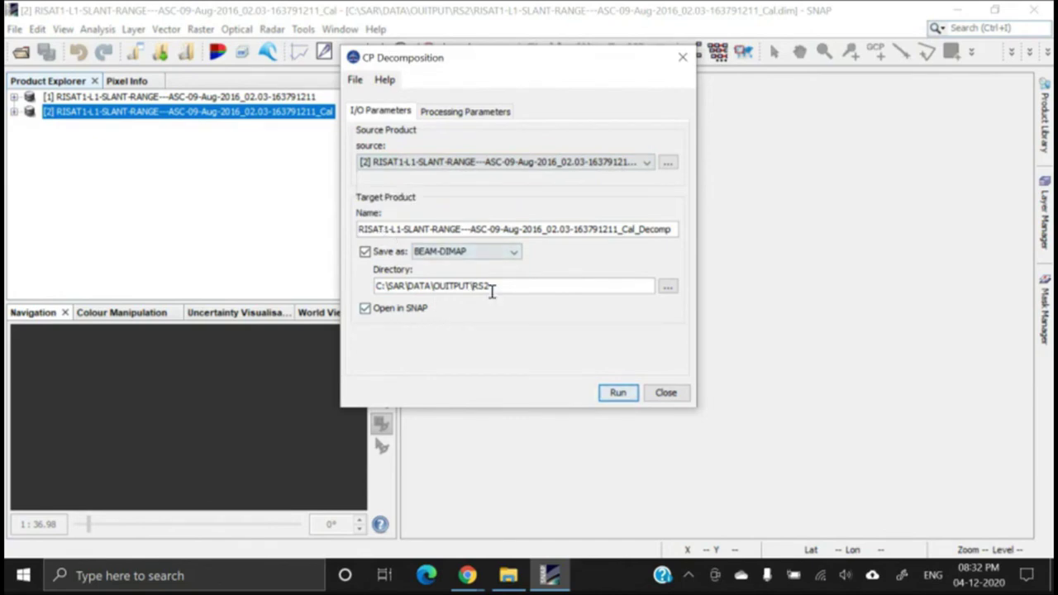
Run the M-Chi Decomposition on the calibrated product with window size 5 in X and Y, and close the CP Decomposition dialog.
left_click_drag(492, 286, 408, 286)
left_click(463, 112)
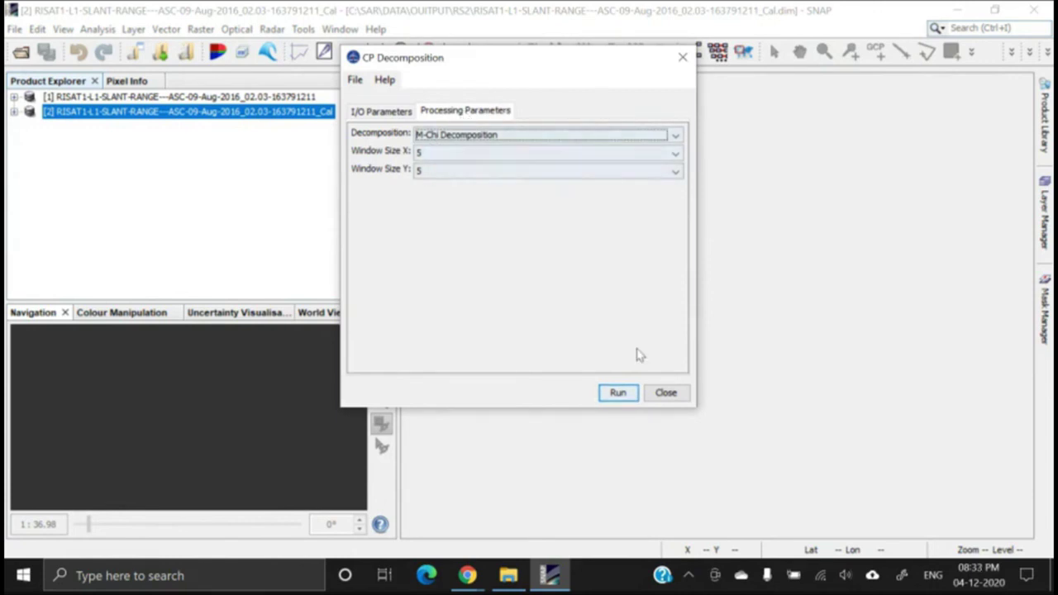
left_click(618, 395)
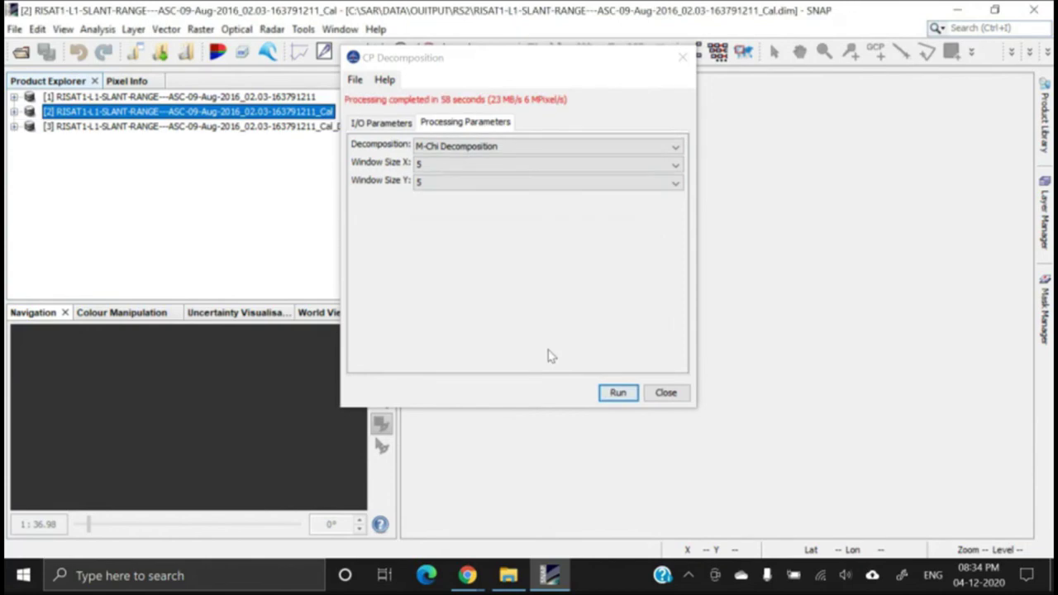
left_click(666, 393)
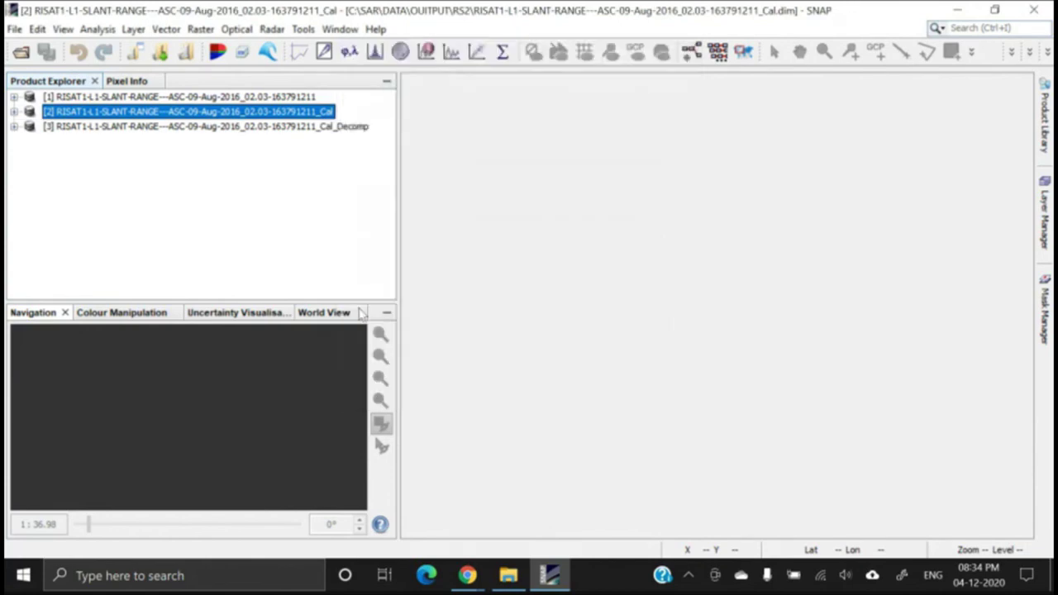
Expand the decomposed product's bands and review the MChi_r, MChi_g and MChi_b components.
left_click(13, 127)
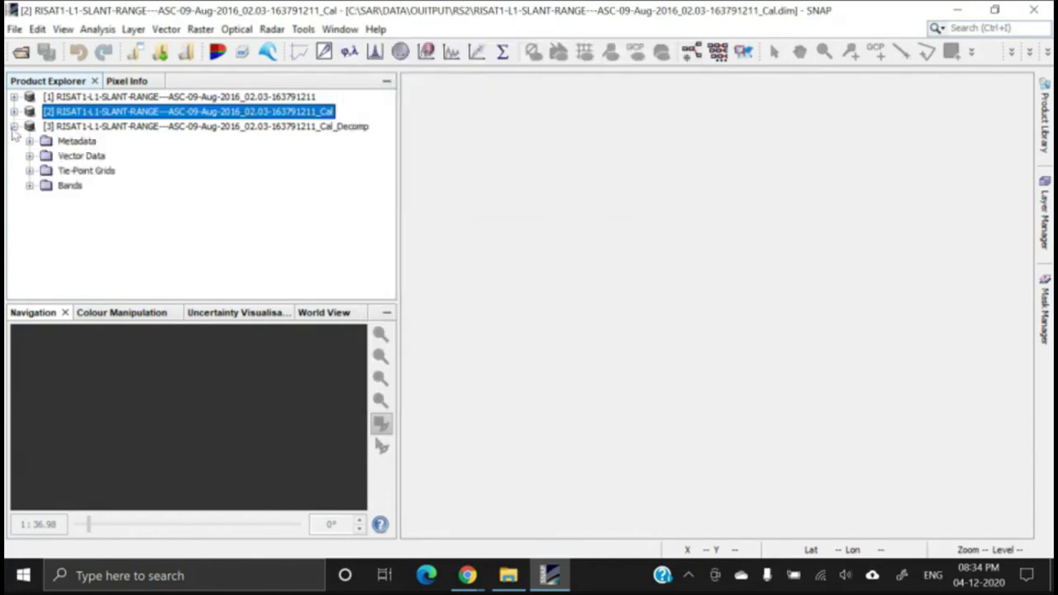
left_click(29, 186)
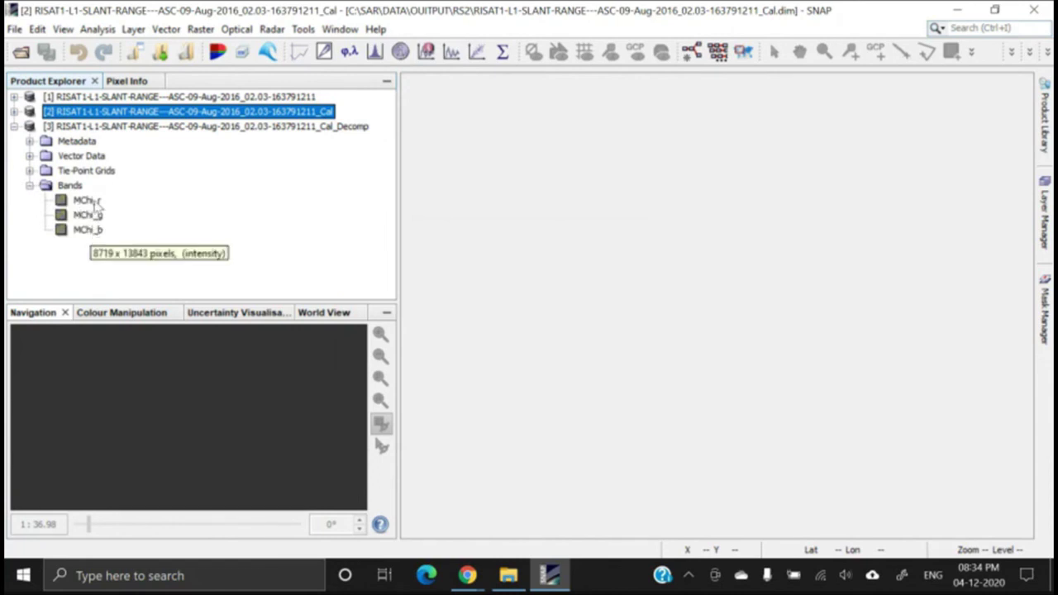
left_click(91, 200)
left_click(102, 219)
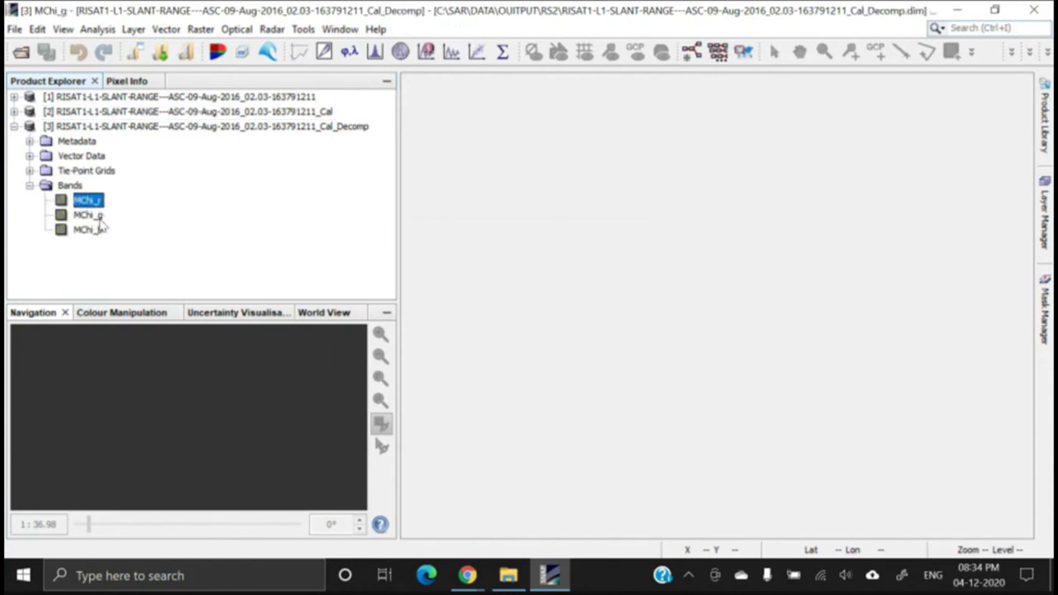
left_click(100, 229)
left_click(91, 202)
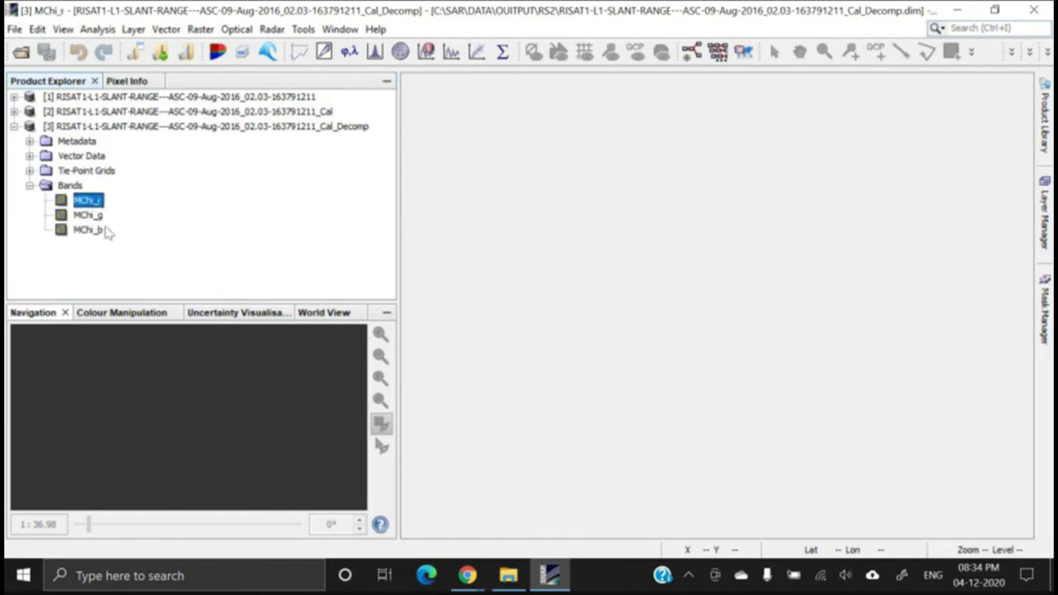
left_click(97, 222)
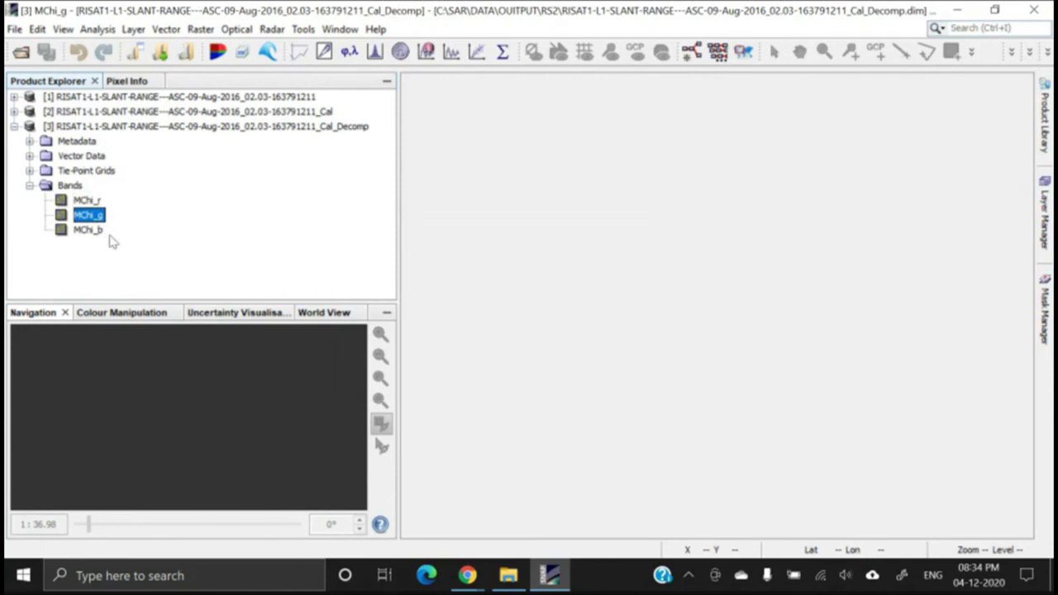
left_click(94, 233)
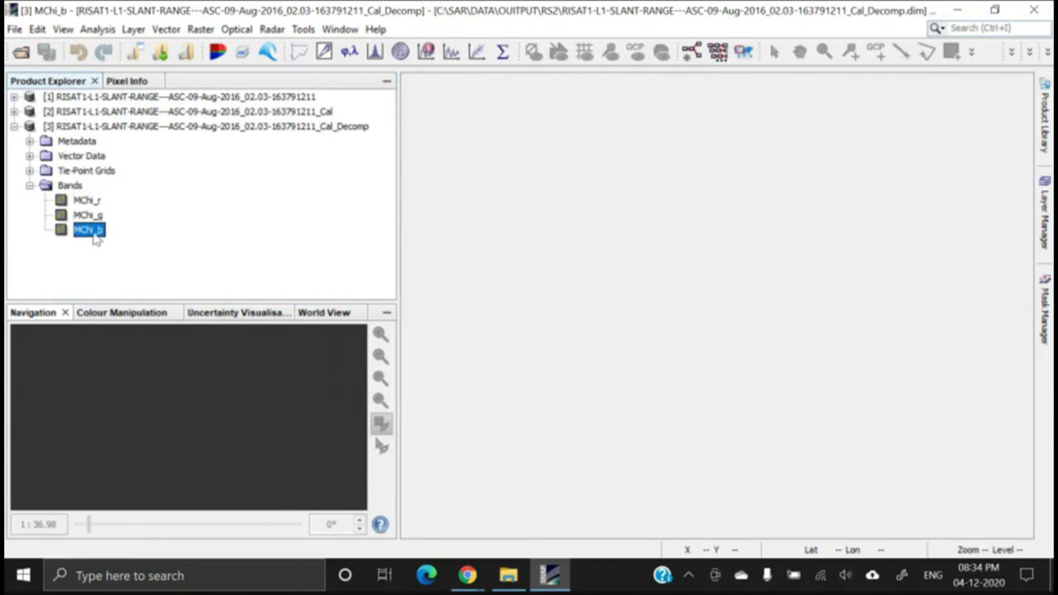
Collapse the decomposed product and open it as an RGB image using the M-Chi profile with MChi_r, MChi_g and MChi_b.
left_click(13, 126)
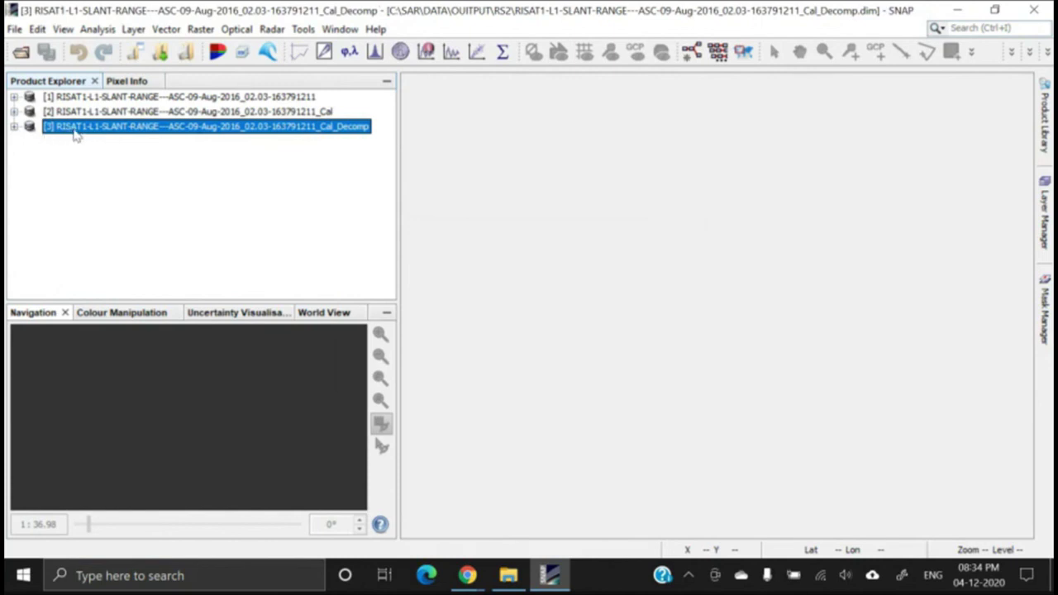
right_click(74, 134)
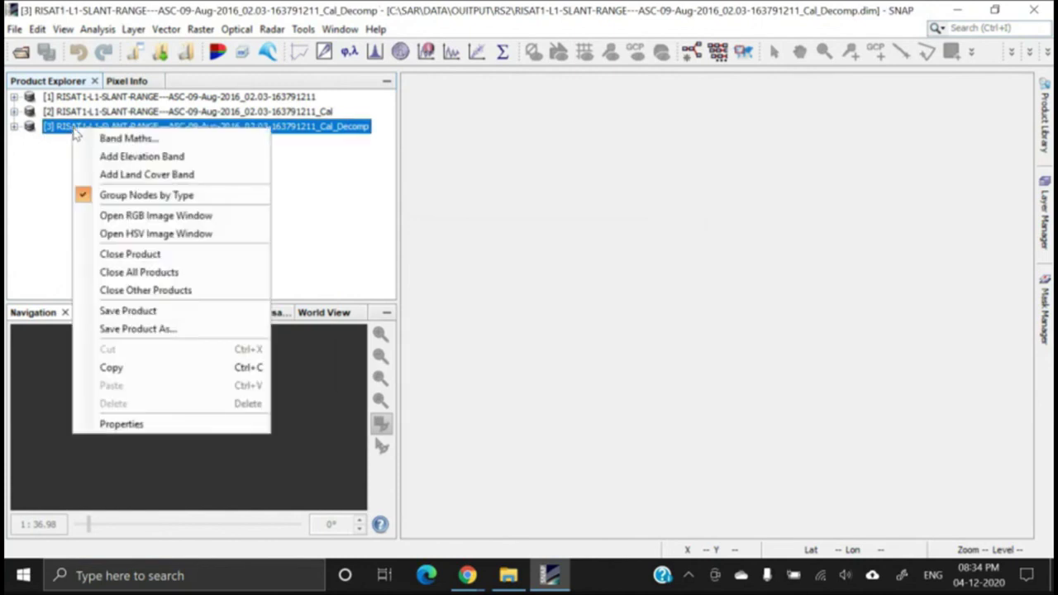
left_click(152, 216)
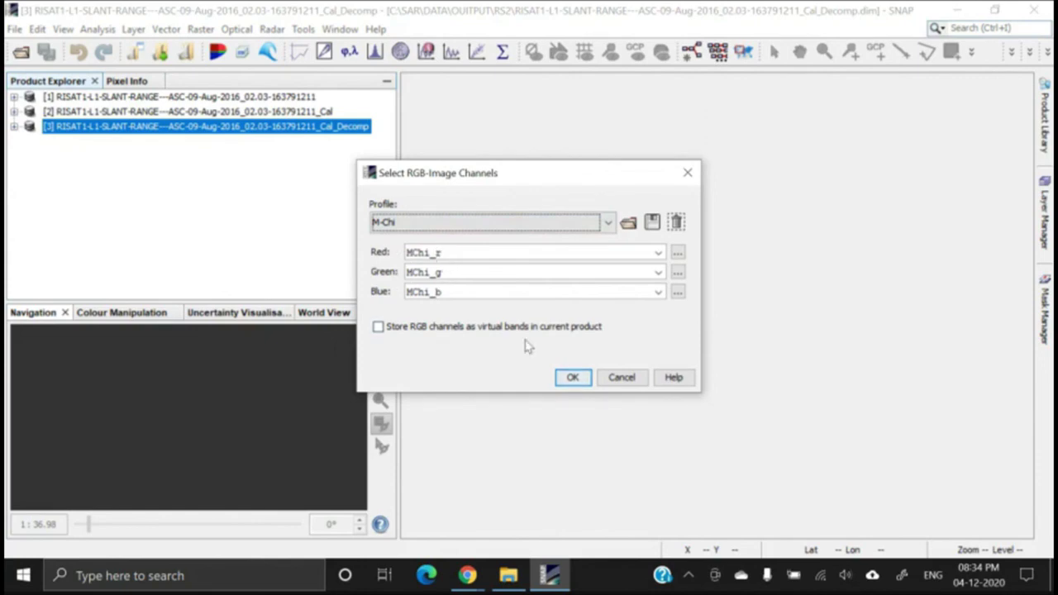
left_click(573, 378)
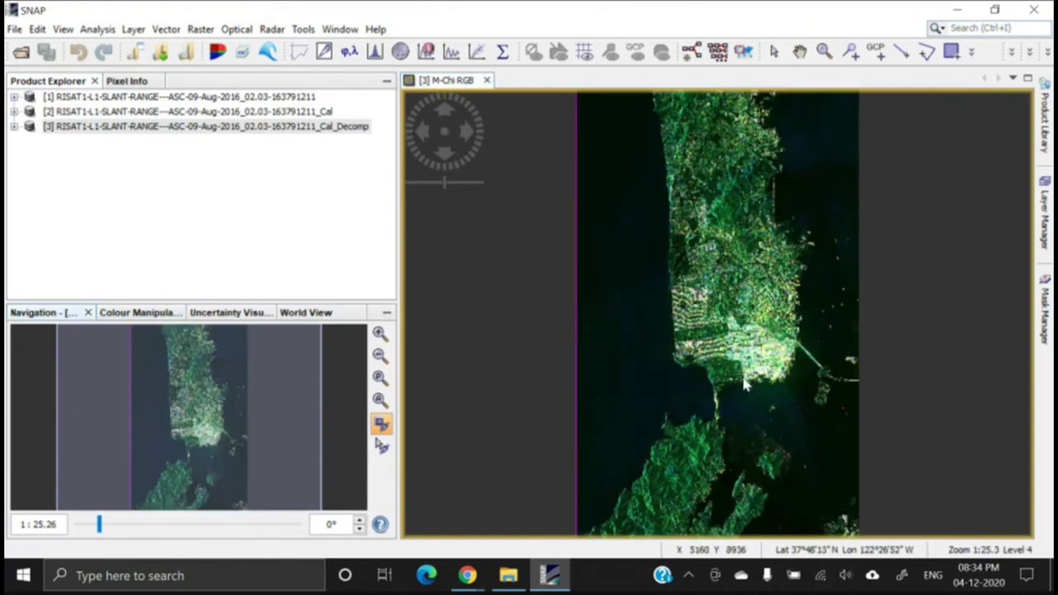
Examine the M-Chi RGB image of San Francisco at closer and wider zoom levels.
scroll(748, 386, "up", 1)
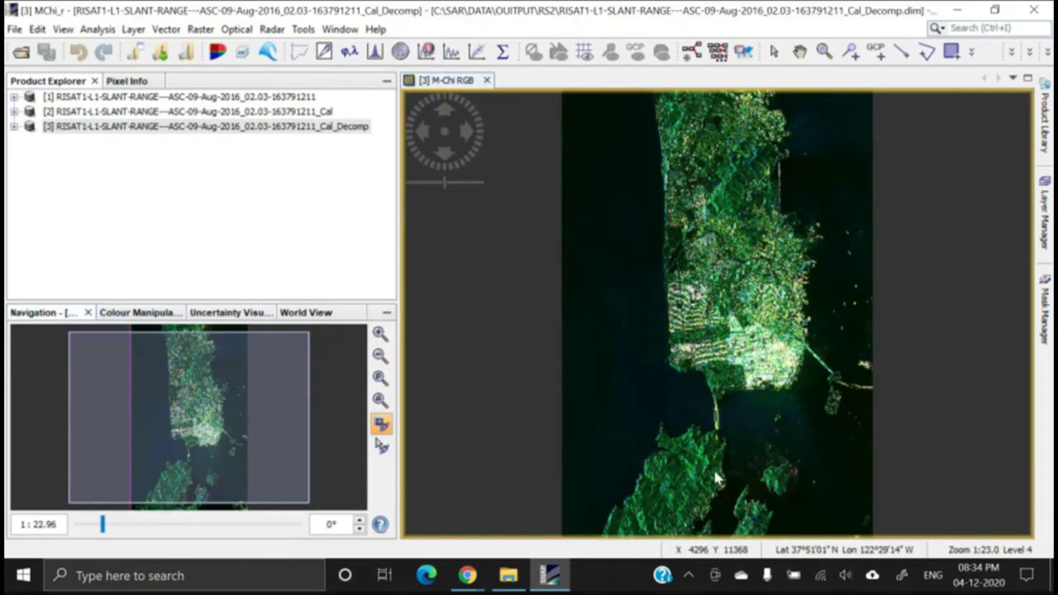
scroll(713, 370, "up", 2)
scroll(712, 370, "up", 5)
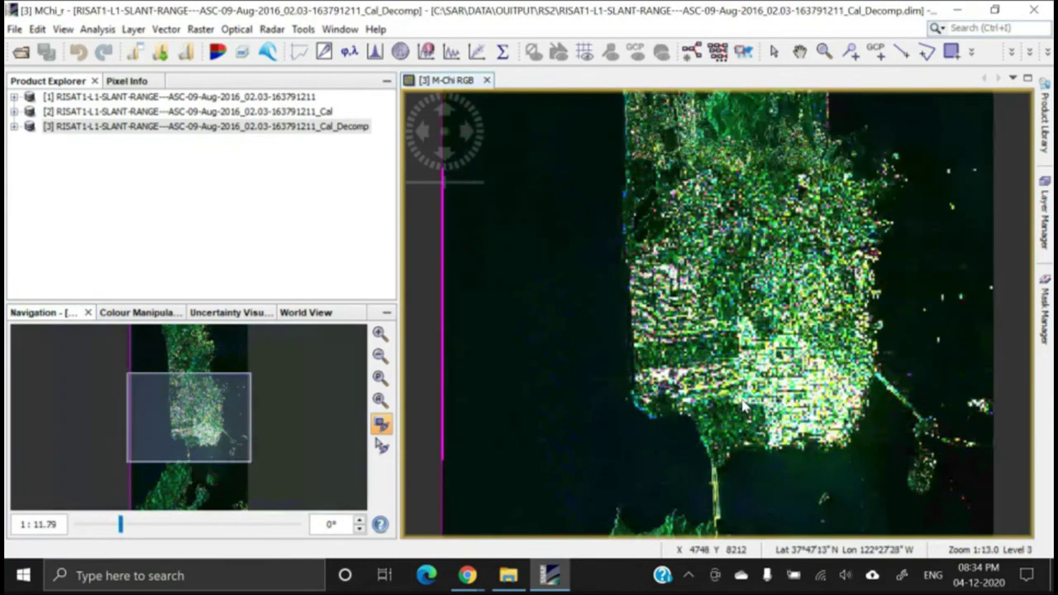
scroll(743, 405, "up", 1)
scroll(787, 407, "down", 5)
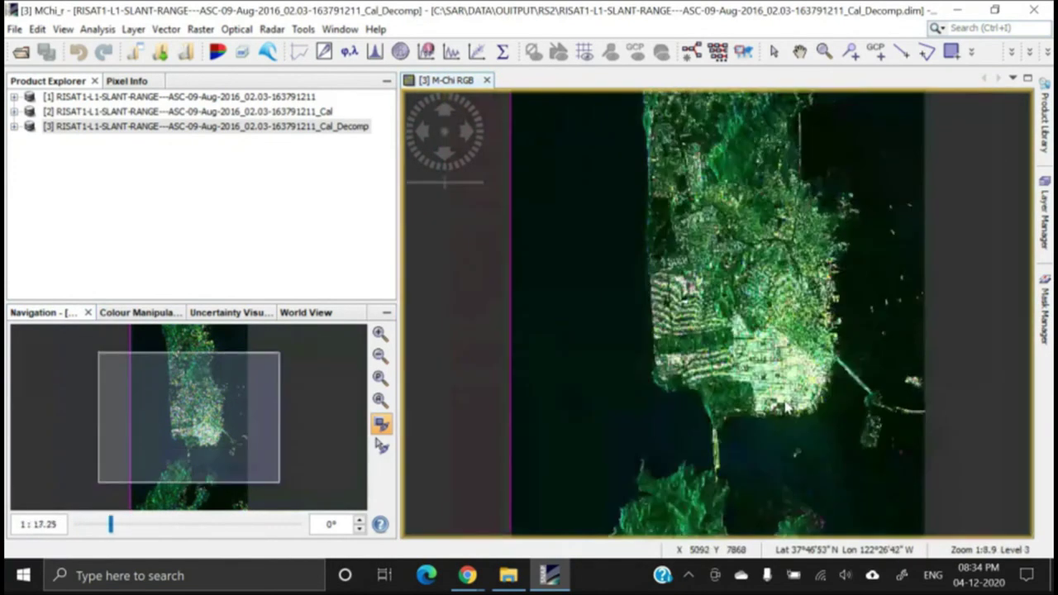
scroll(768, 383, "down", 5)
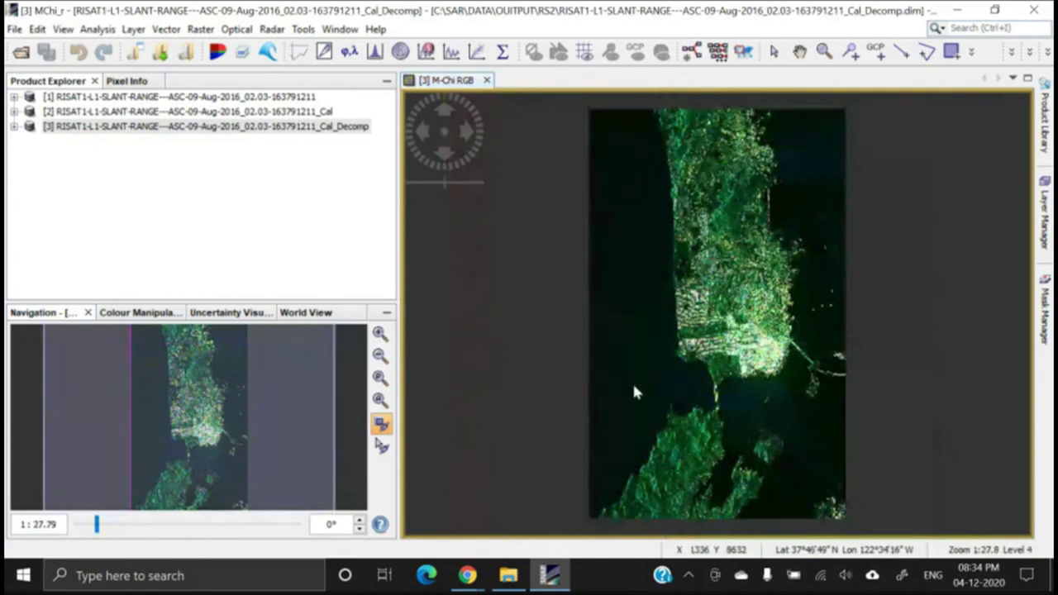